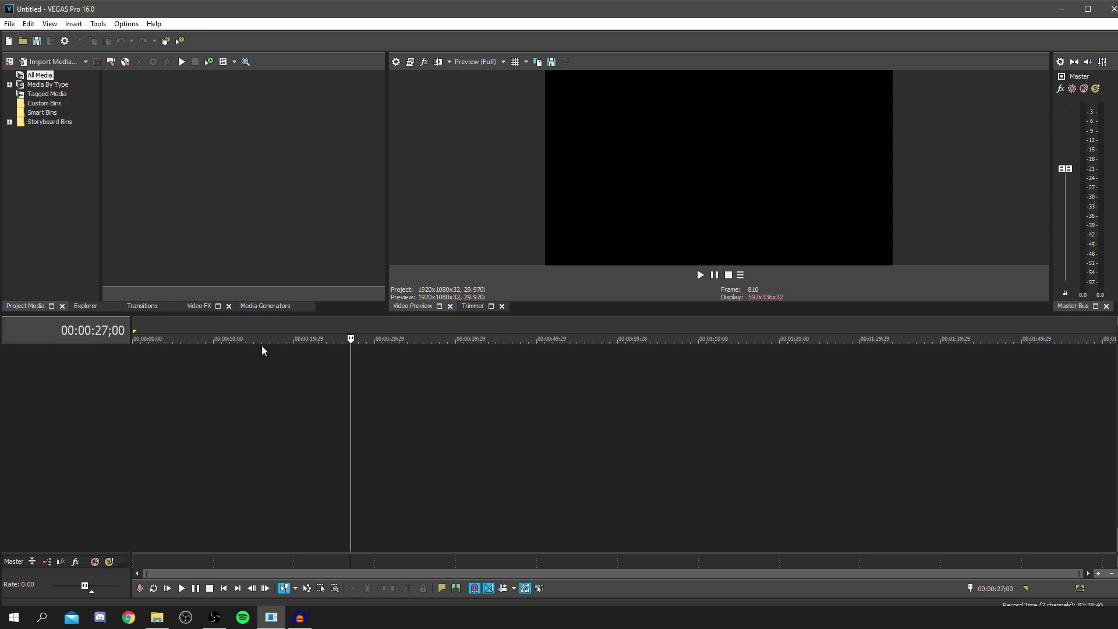
# Step: Move the playhead back to about 00:00:10;26 and bring up the File menu
pyautogui.moveTo(349, 383); pyautogui.dragTo(220, 389)
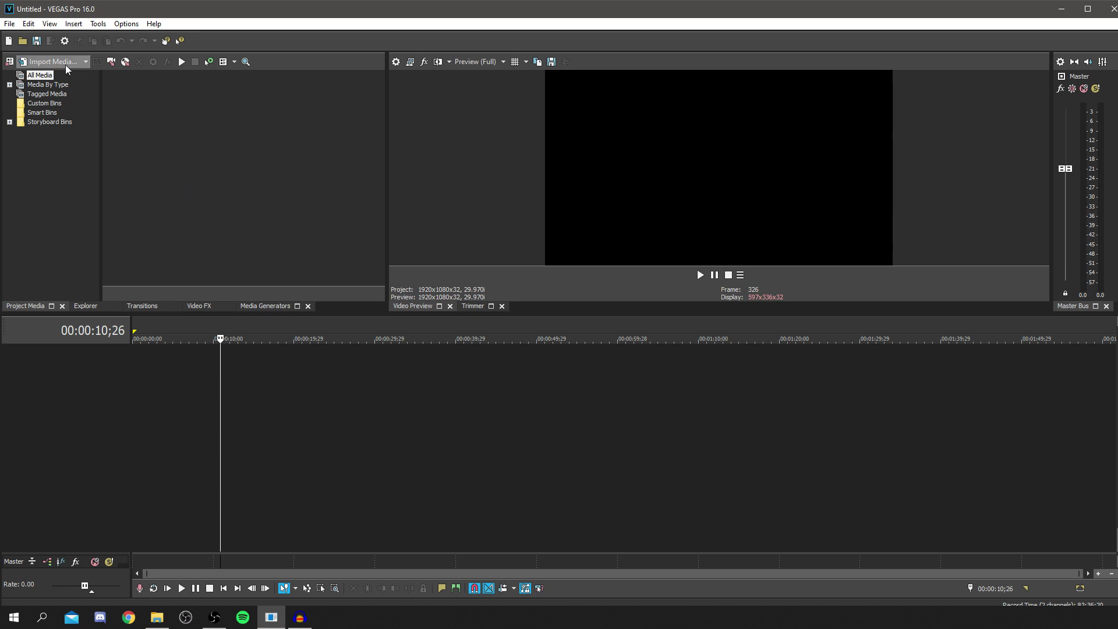
pyautogui.click(9, 23)
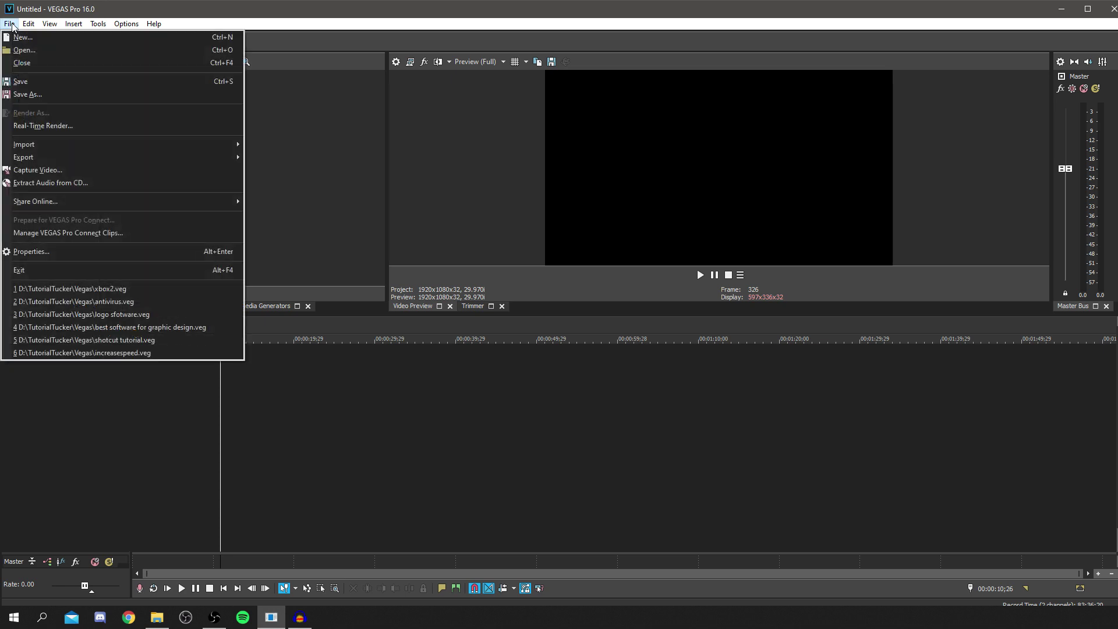
# Step: Use Save As to store the empty 1920x1080 untitled project under the name example
pyautogui.click(32, 95)
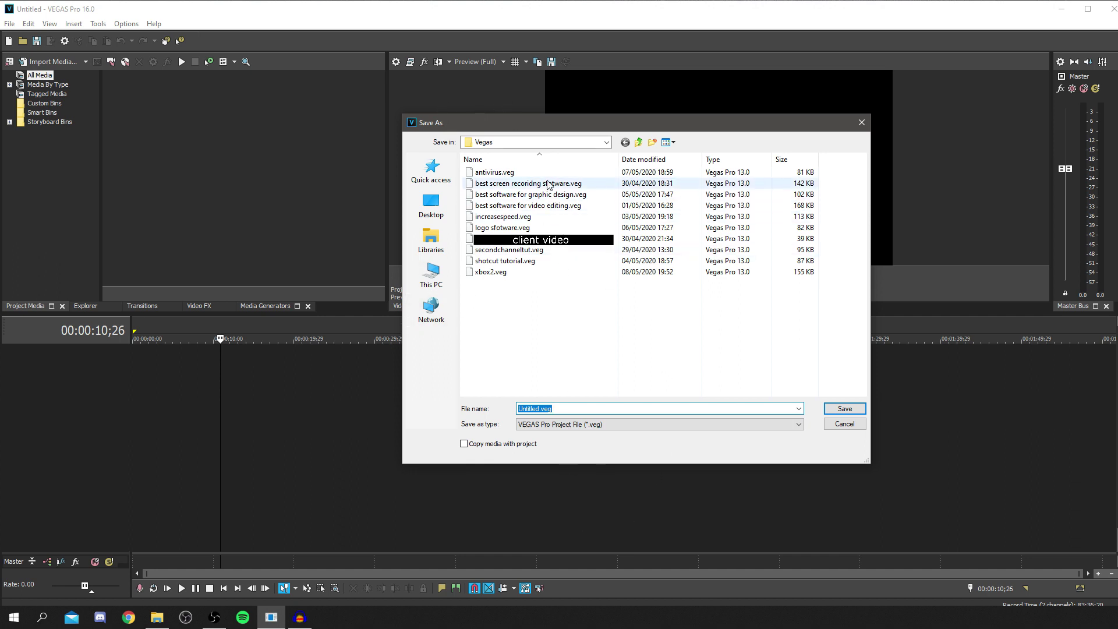
pyautogui.write('example')
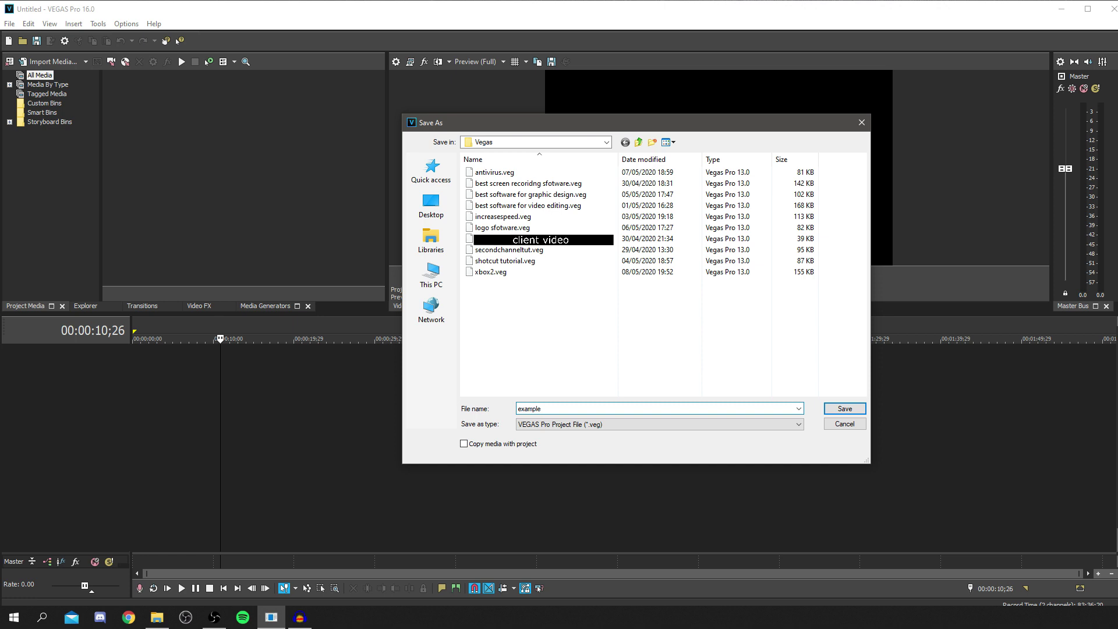
pyautogui.press('Return')
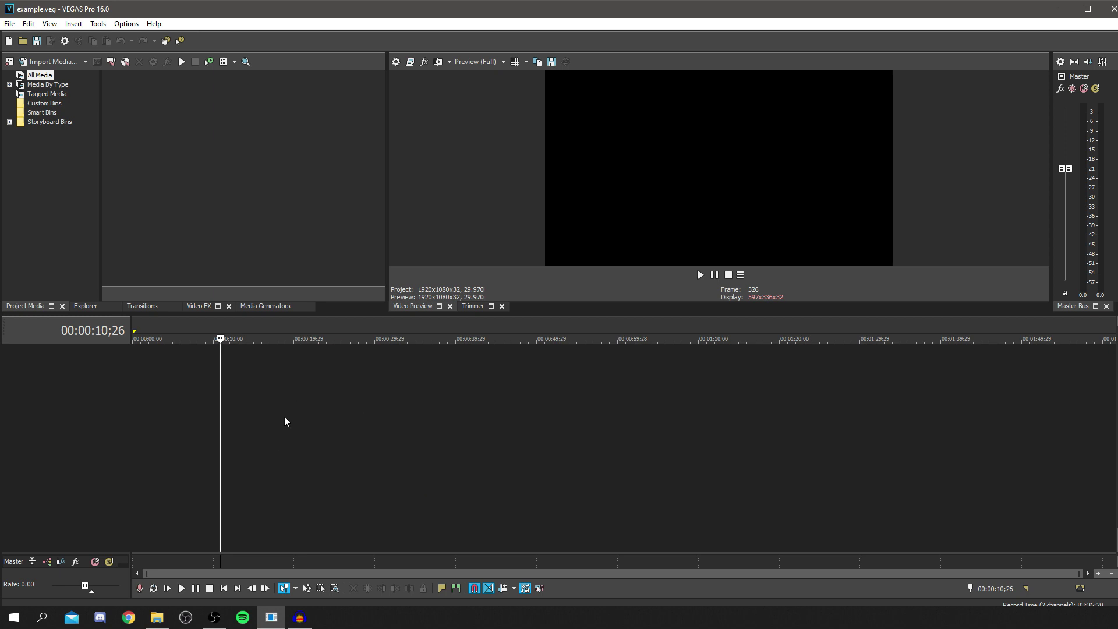
# Step: Return the playhead to 00:00:00 and switch over to File Explorer
pyautogui.moveTo(221, 382); pyautogui.dragTo(137, 374)
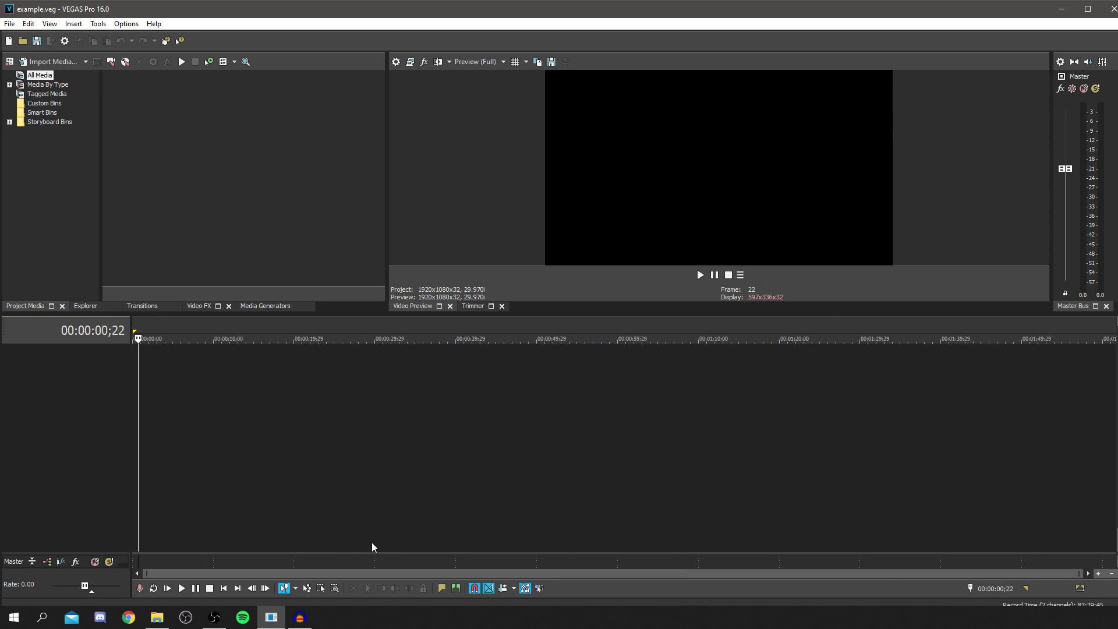
pyautogui.click(158, 617)
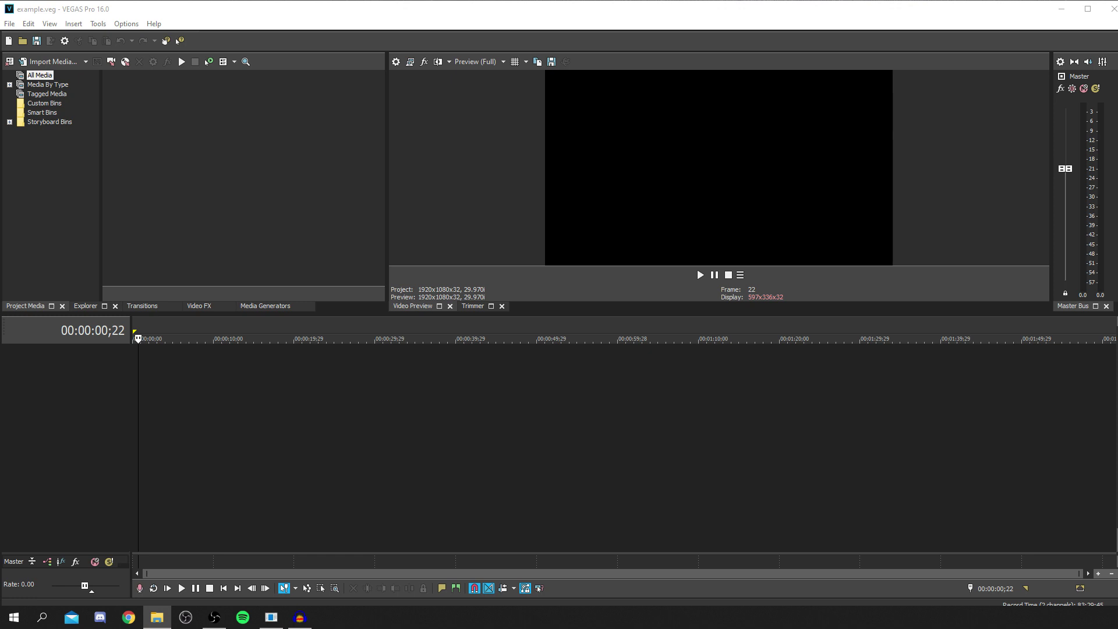
# Step: Drag MVI_5157 onto the timeline and set its video event's Event Properties to Disable resample
pyautogui.moveTo(91, 419); pyautogui.dragTo(267, 399)
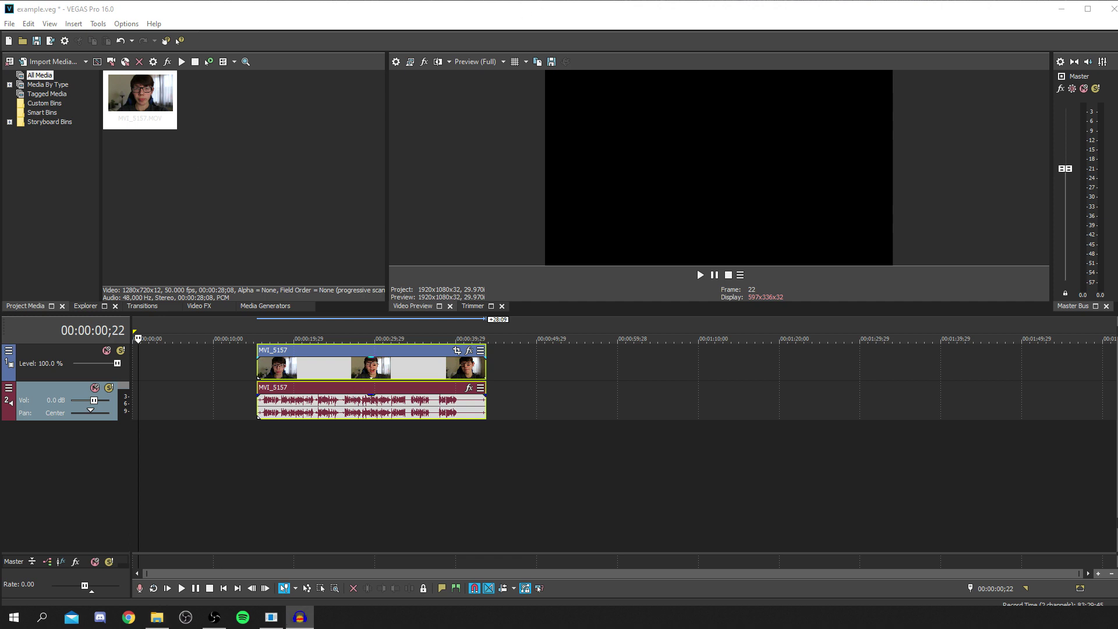
pyautogui.click(272, 617)
pyautogui.click(331, 368)
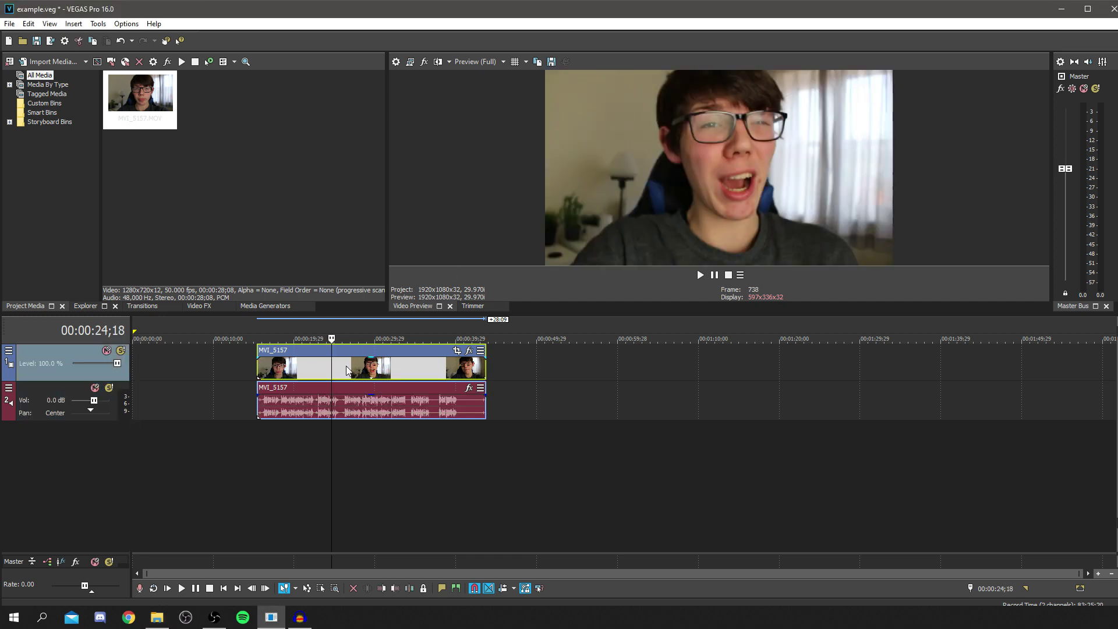
pyautogui.rightClick(310, 362)
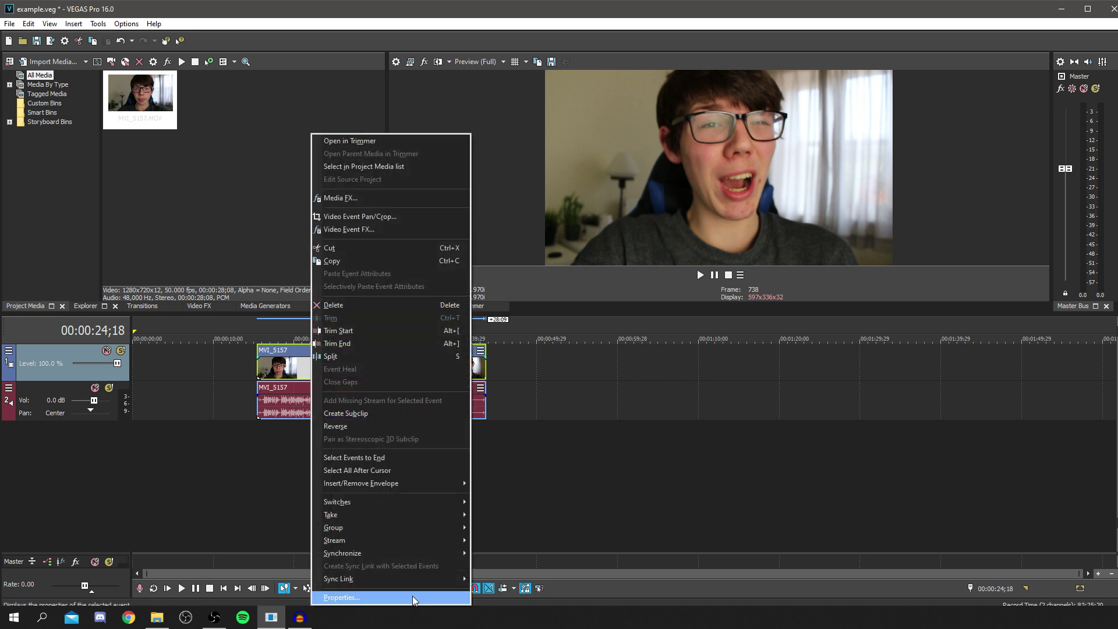
pyautogui.click(412, 597)
pyautogui.click(499, 249)
pyautogui.click(601, 425)
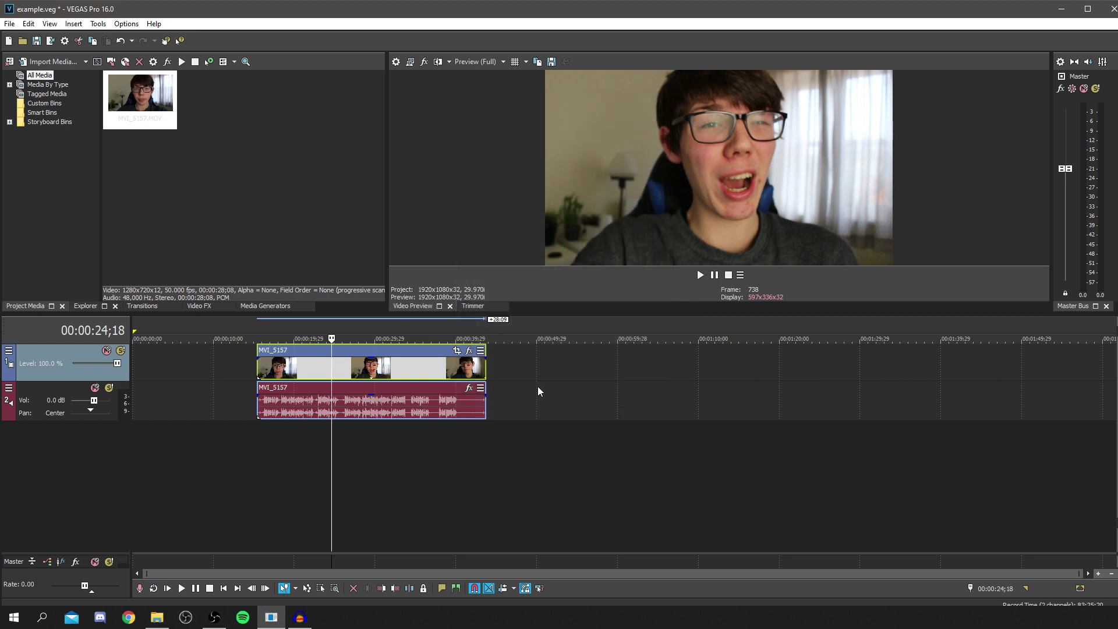
pyautogui.click(536, 386)
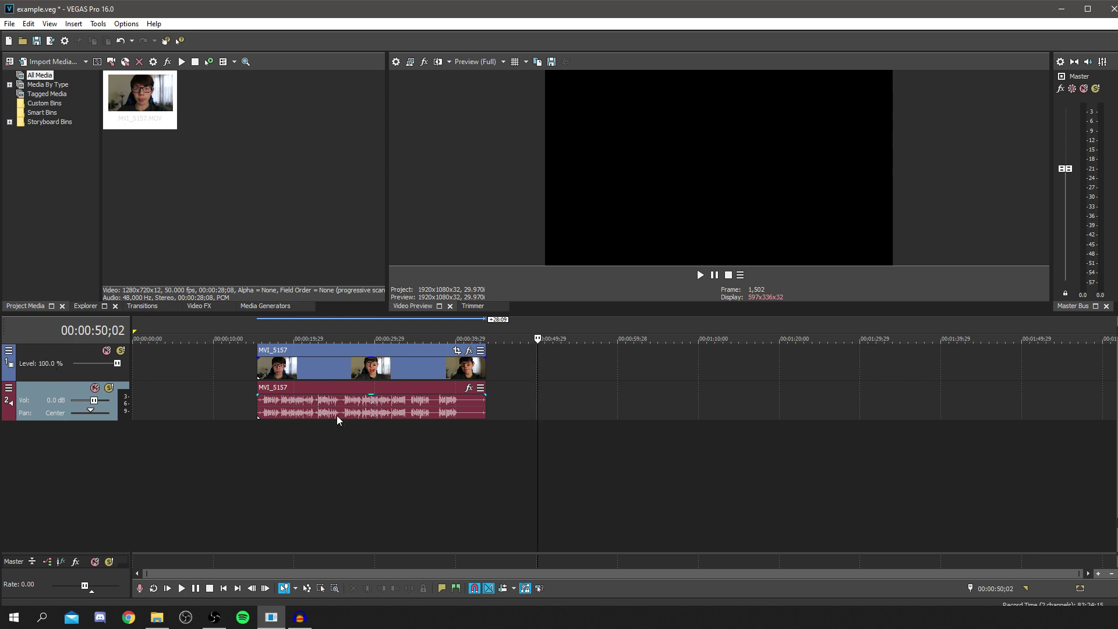
# Step: Insert a new empty audio track beneath the MVI_5157 audio track
pyautogui.rightClick(200, 483)
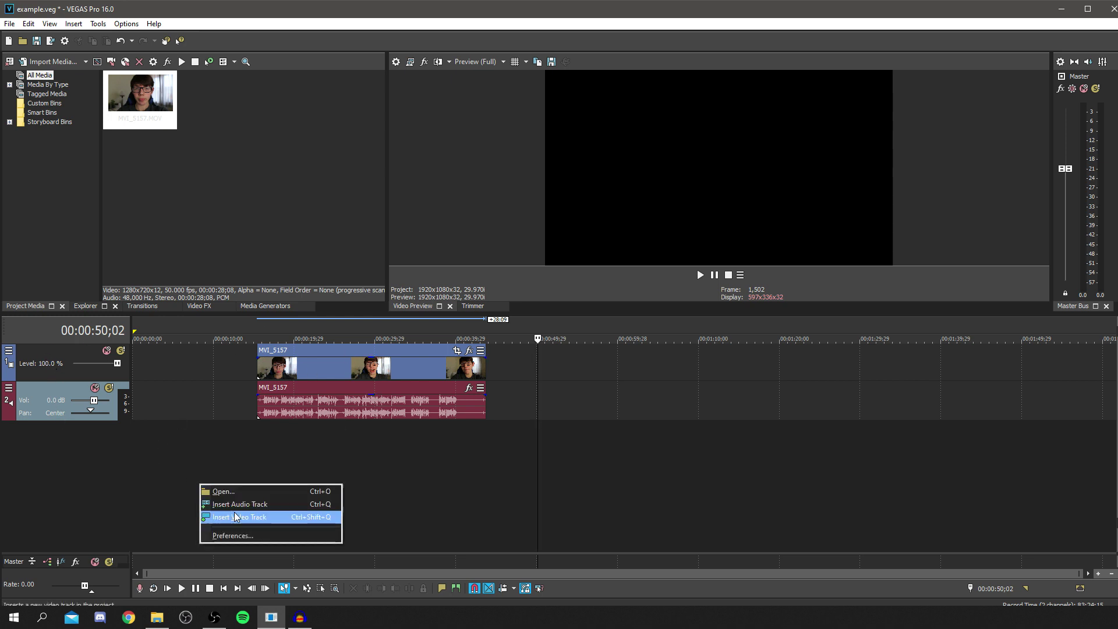
pyautogui.click(227, 388)
pyautogui.rightClick(199, 459)
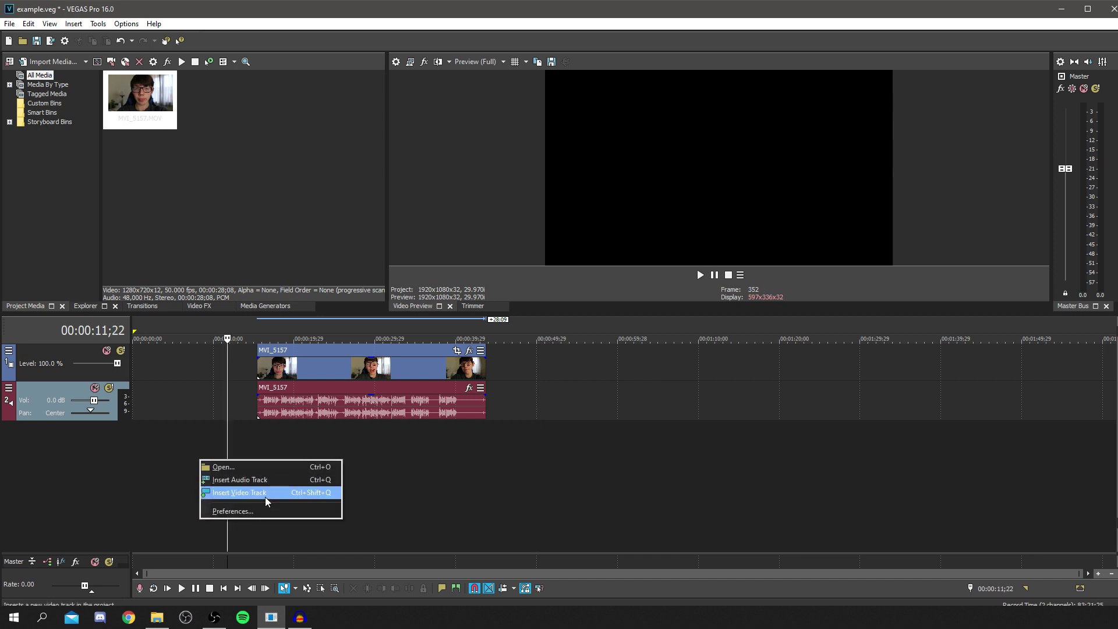
pyautogui.click(271, 484)
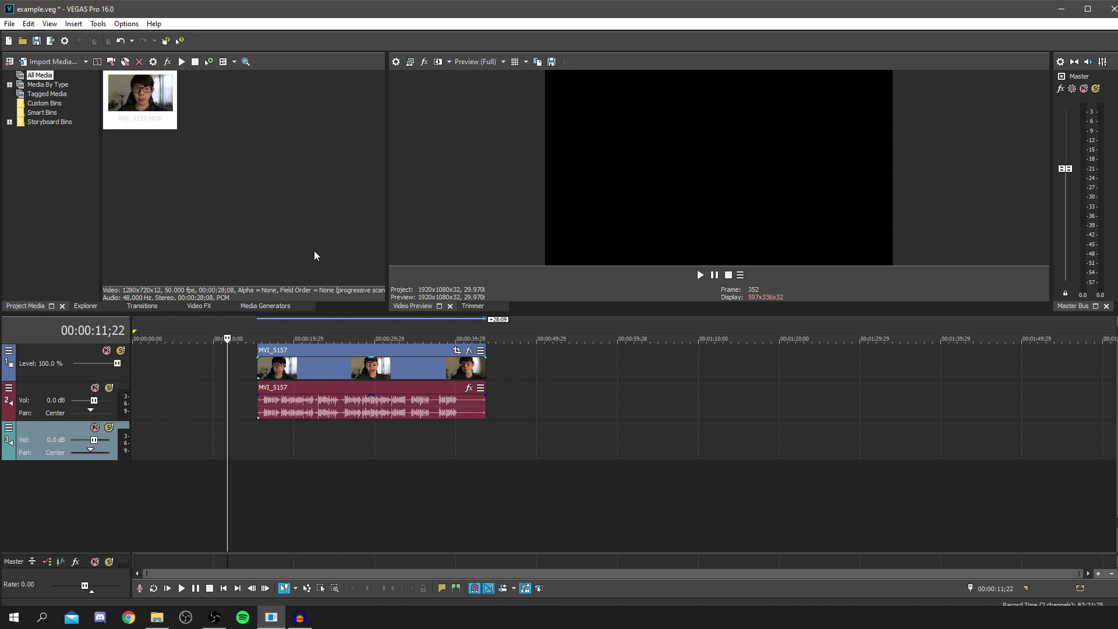
# Step: Browse the Explorer, Transitions (Clock Wipe presets) and Video FX lists
pyautogui.click(84, 306)
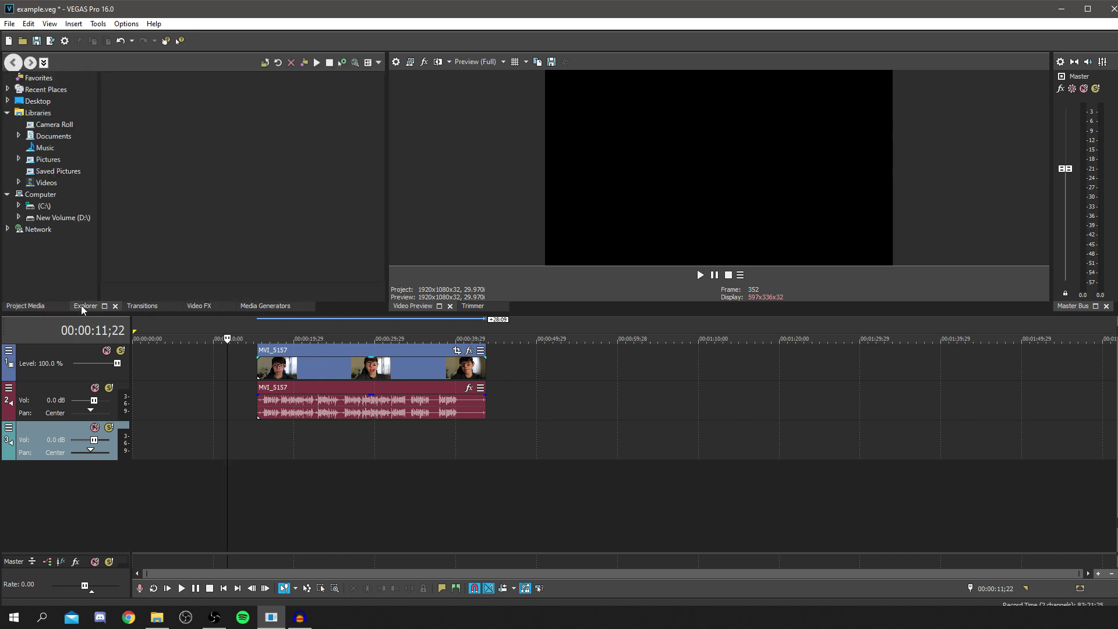
pyautogui.click(139, 307)
pyautogui.scroll(-5, 81, 193)
pyautogui.scroll(-5, 93, 252)
pyautogui.scroll(8, 92, 253)
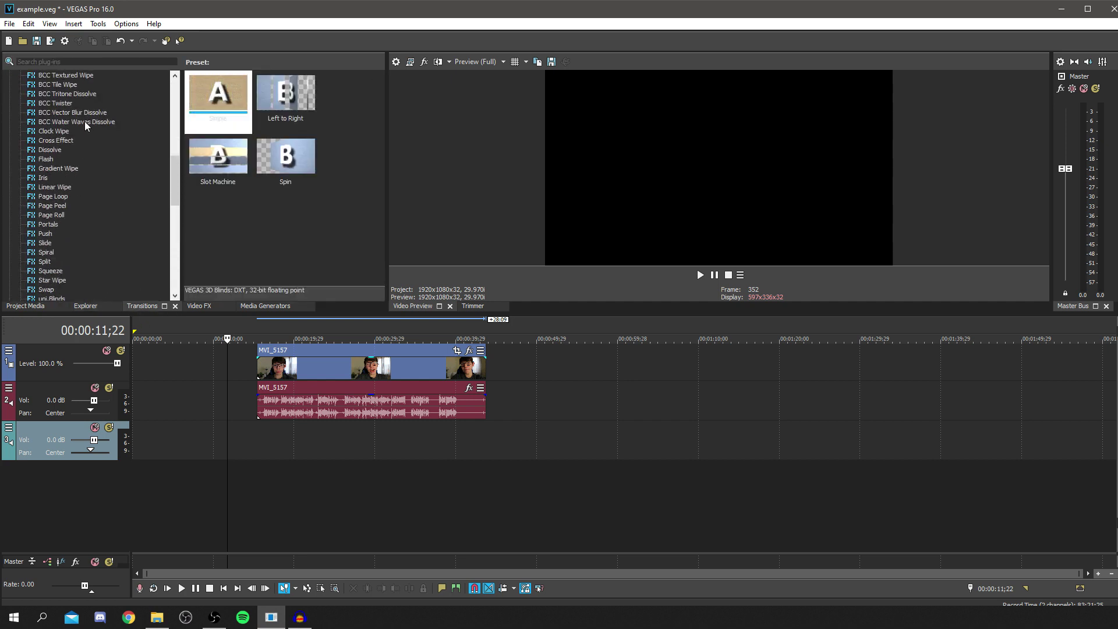
pyautogui.click(55, 131)
pyautogui.scroll(-2, 58, 188)
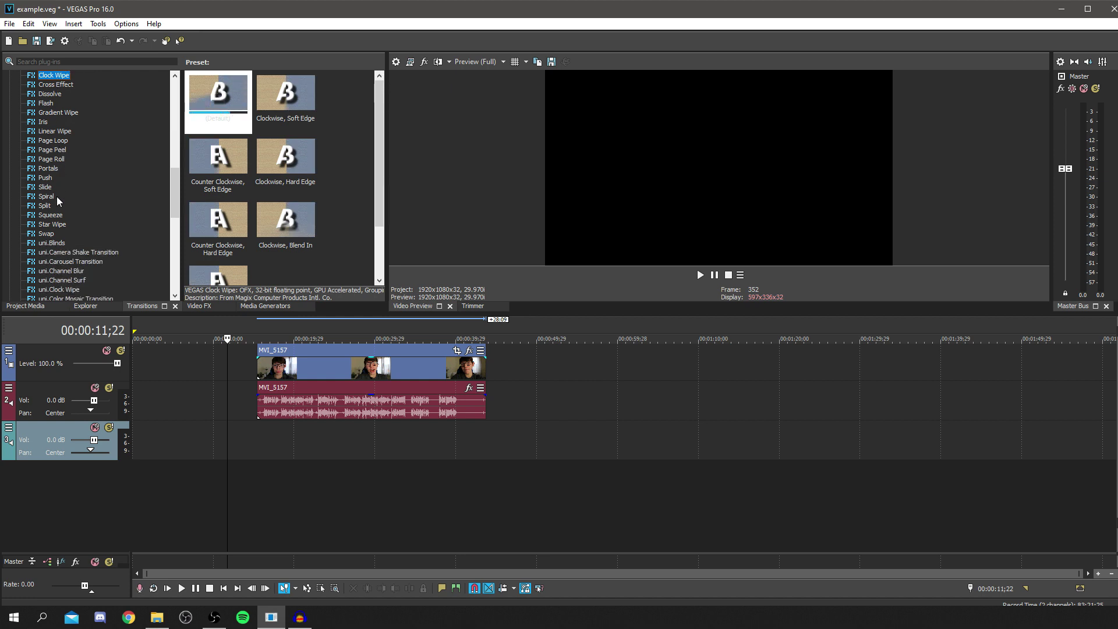
pyautogui.click(199, 306)
pyautogui.scroll(-20, 52, 124)
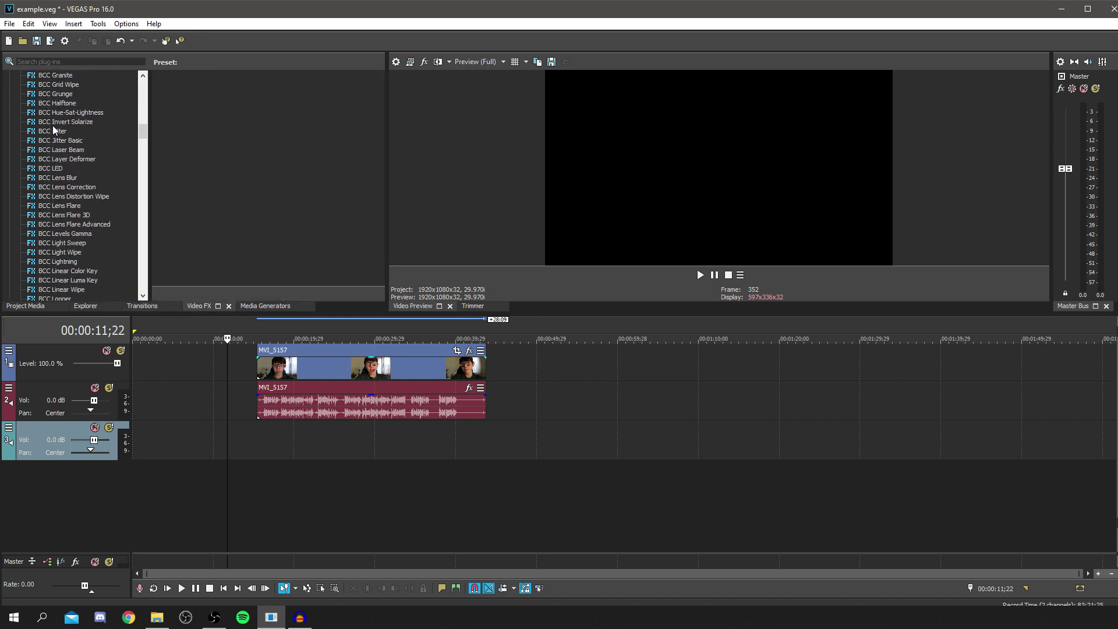
pyautogui.scroll(-20, 52, 126)
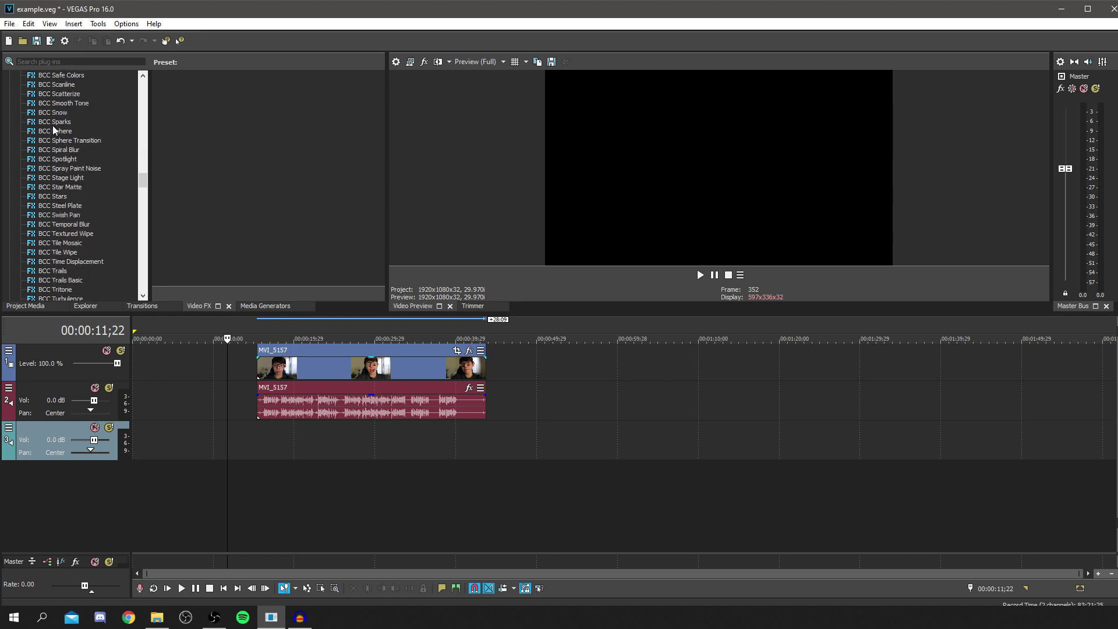
# Step: Try a Large Tiles Checkerboard from Media Generators on the video track, then undo it
pyautogui.click(259, 304)
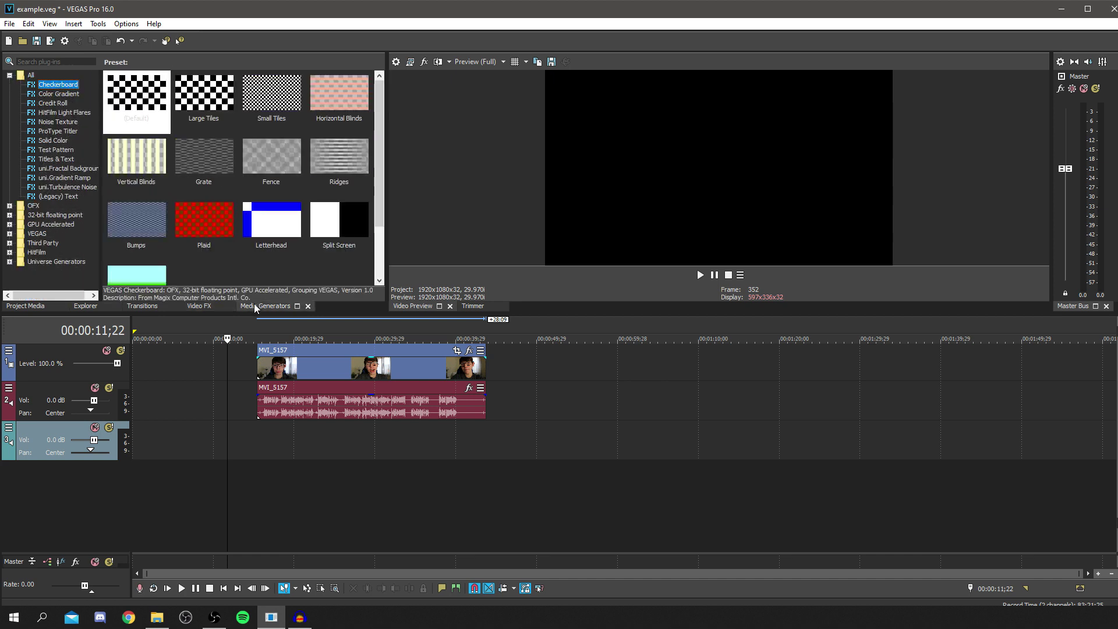
pyautogui.moveTo(162, 98); pyautogui.dragTo(324, 459)
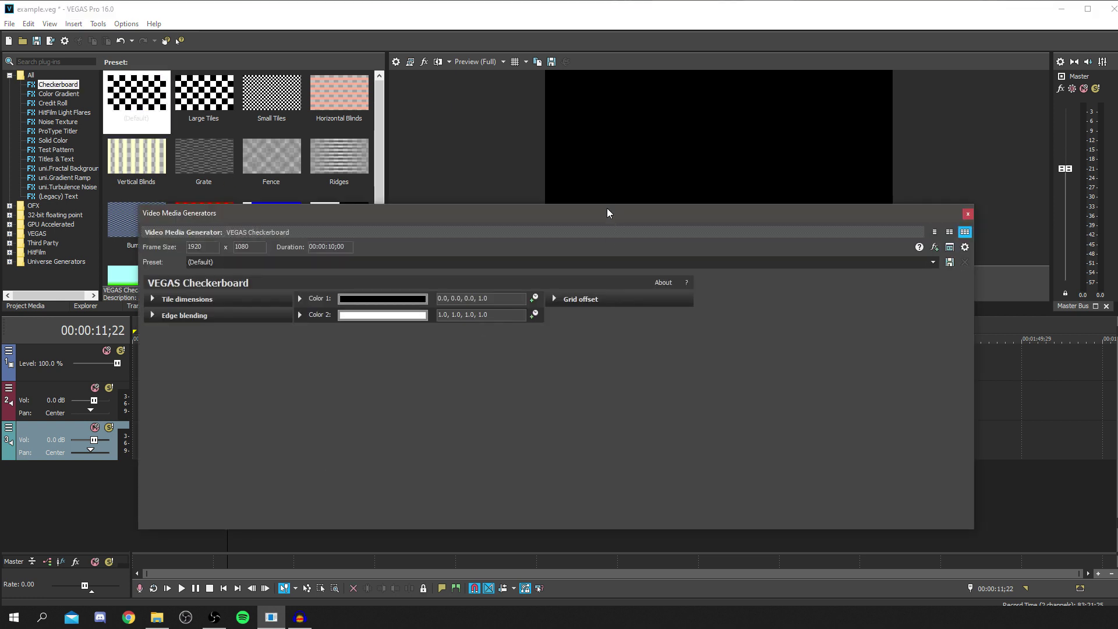
pyautogui.click(967, 213)
pyautogui.click(315, 476)
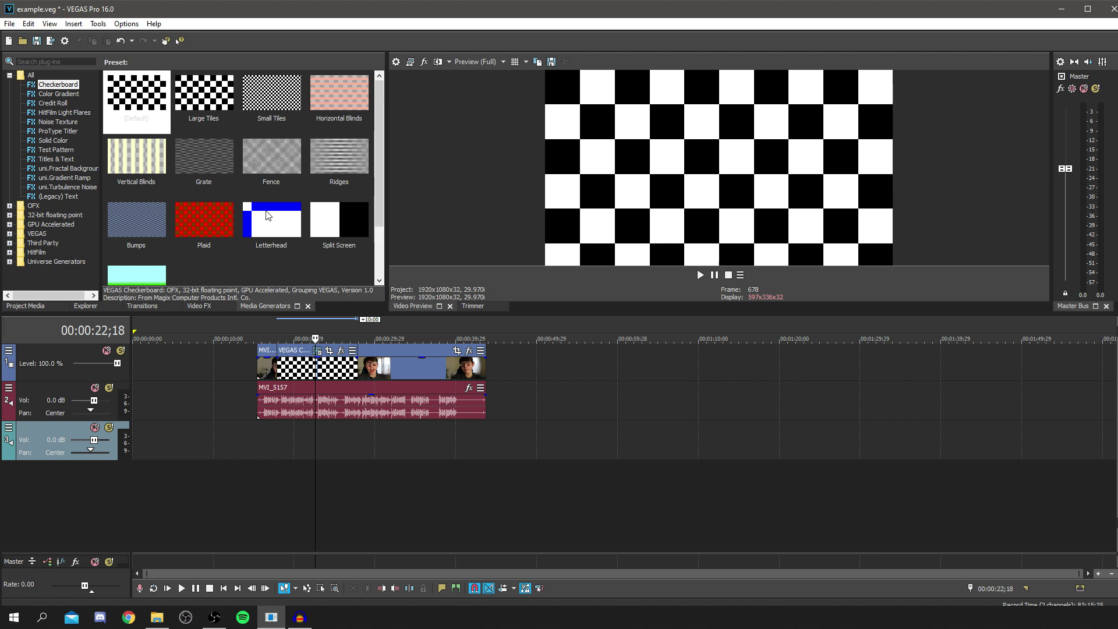
pyautogui.click(216, 108)
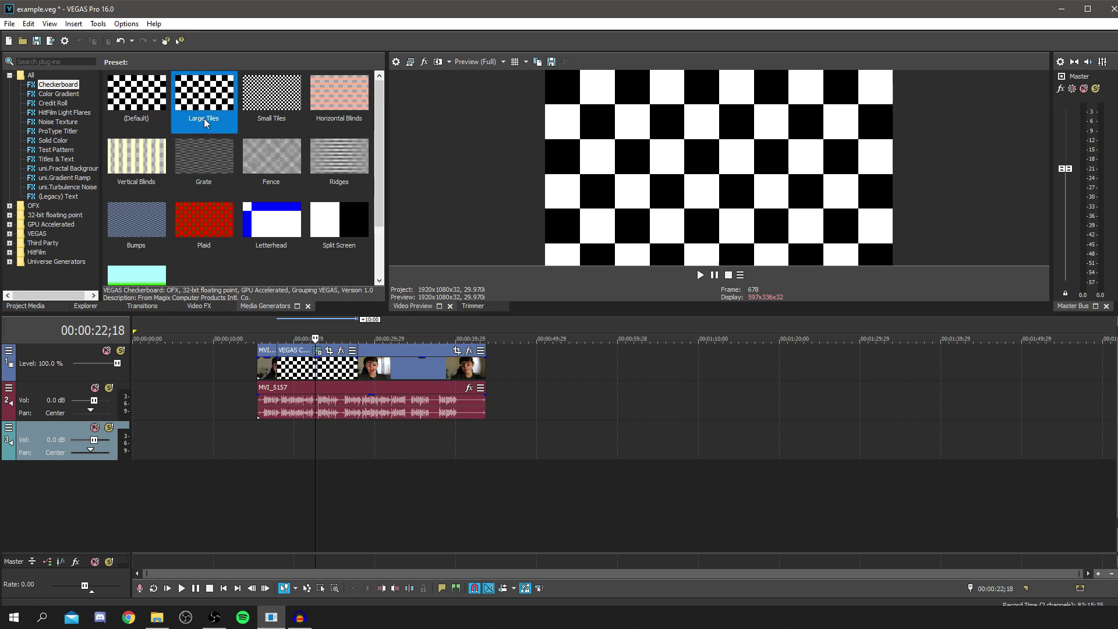
pyautogui.hotkey('ctrl', 'z')
pyautogui.click(232, 431)
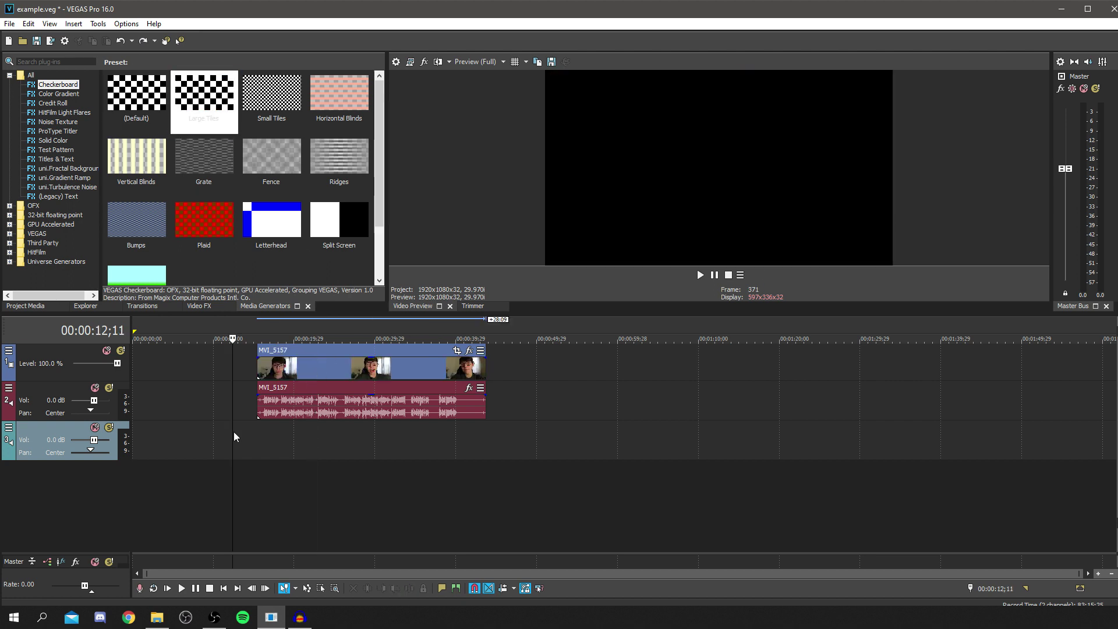
pyautogui.scroll(3, 293, 446)
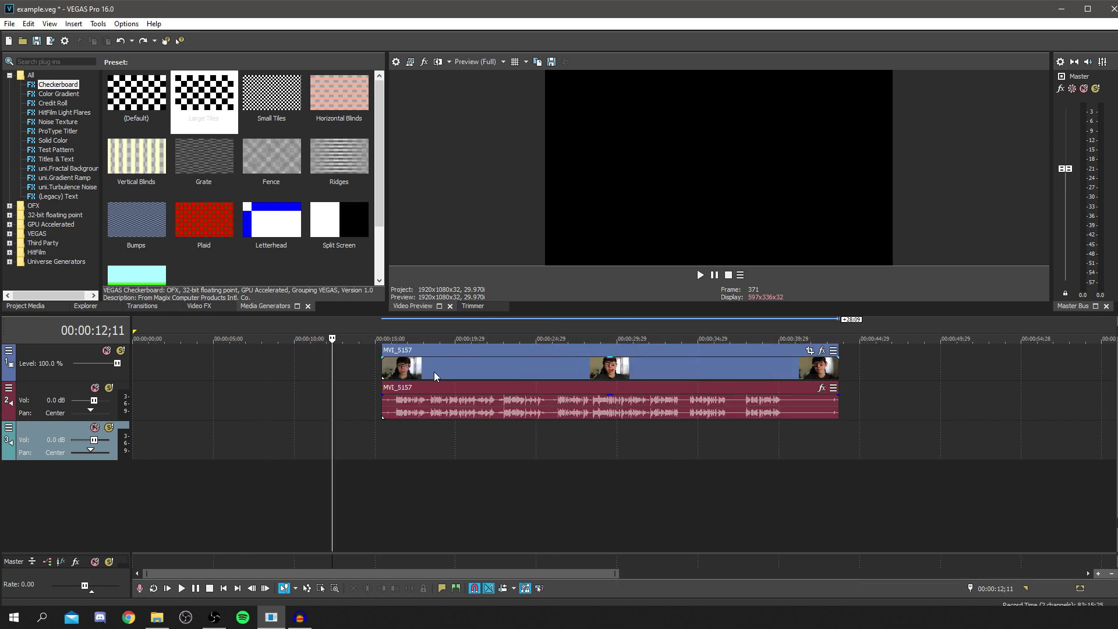
# Step: Slide the MVI_5157 video and audio events so they begin at 00:00:00
pyautogui.scroll(-2, 435, 372)
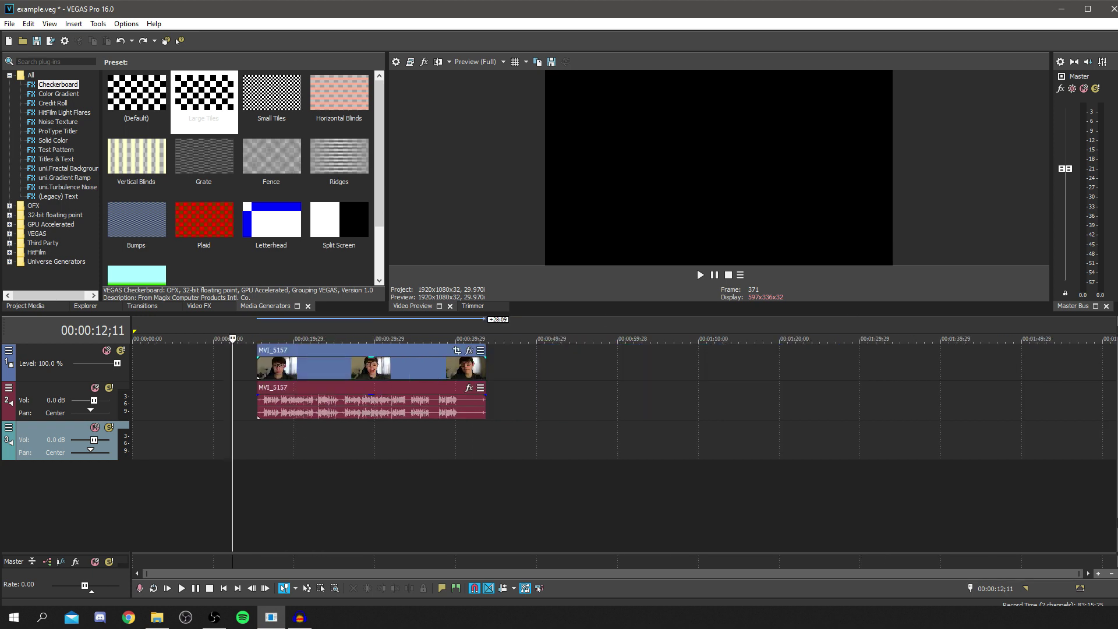
pyautogui.moveTo(327, 375); pyautogui.dragTo(203, 376)
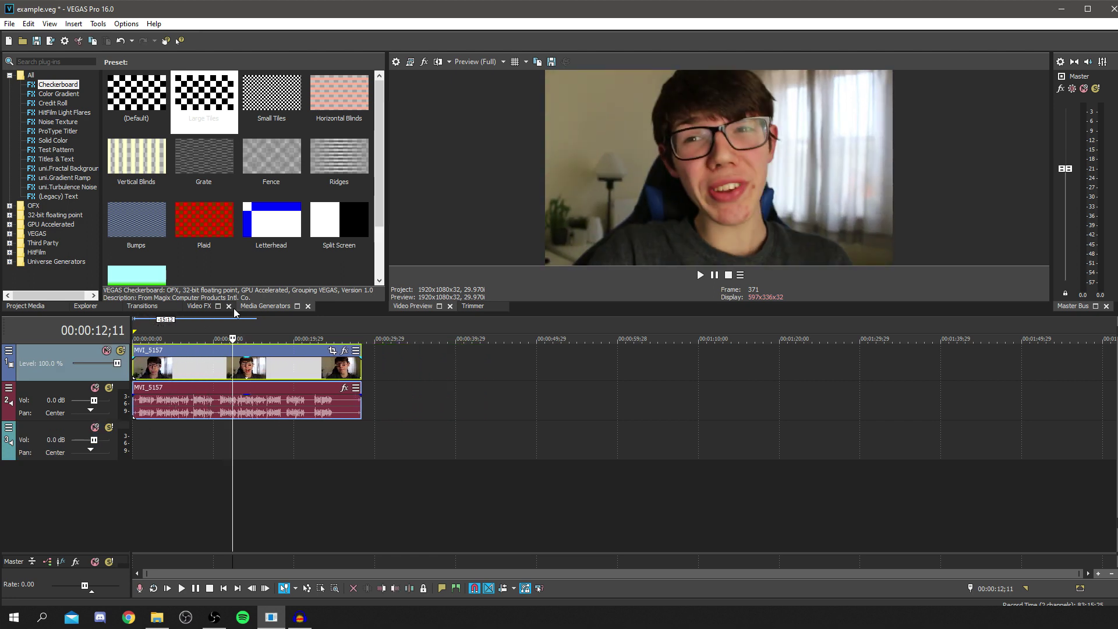
pyautogui.click(394, 442)
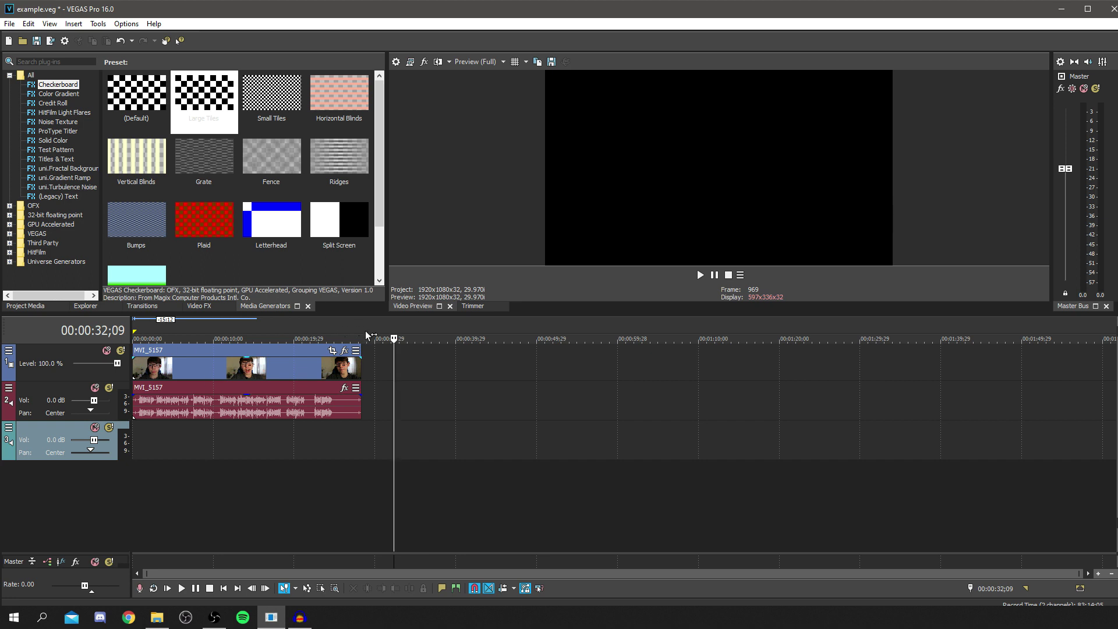
# Step: Drag out time selections in the ruler over the clip and the span after it
pyautogui.moveTo(362, 326); pyautogui.dragTo(133, 326)
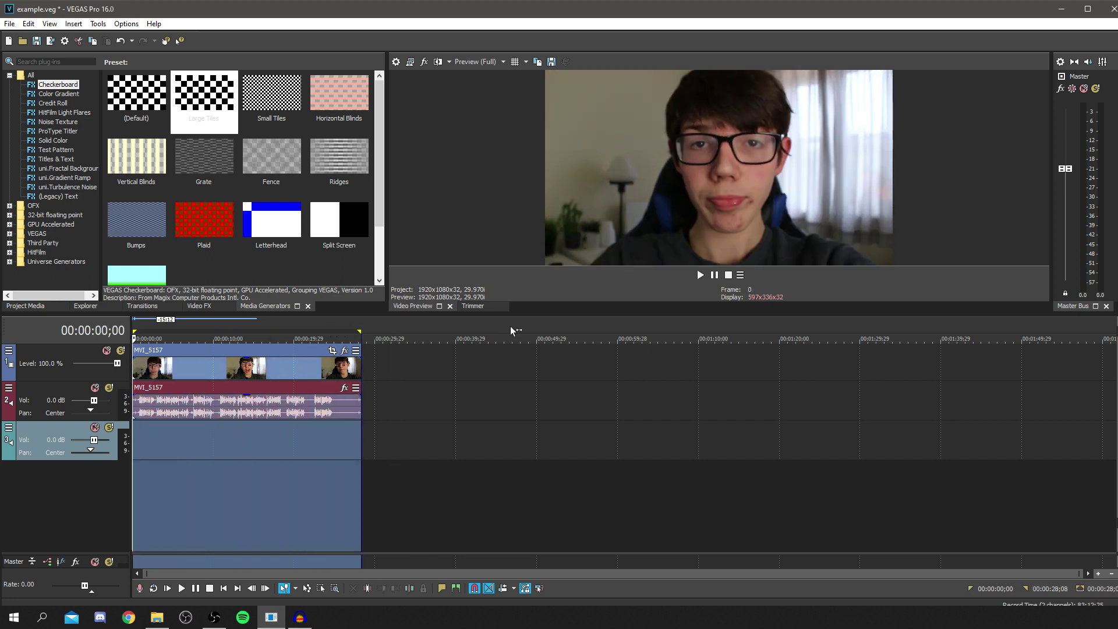
pyautogui.moveTo(511, 328); pyautogui.dragTo(736, 327)
pyautogui.moveTo(512, 352); pyautogui.dragTo(737, 352)
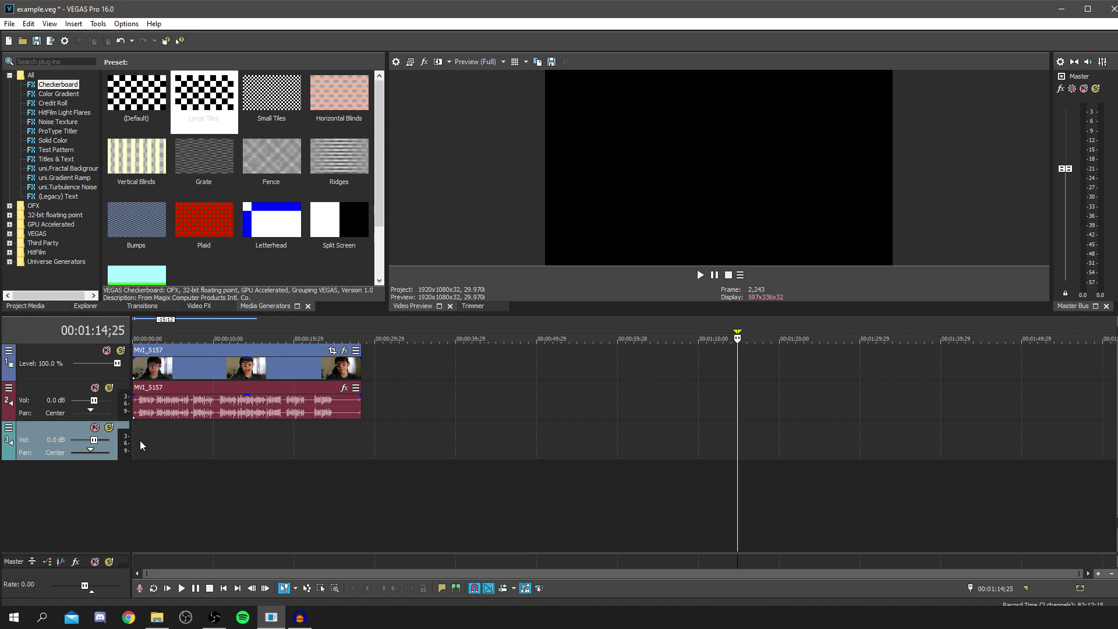
# Step: Split where speech begins, delete the opening dead air, and slide the clip to 00:00:00
pyautogui.hotkey('ctrl', 'Home')
pyautogui.scroll(5, 140, 440)
pyautogui.click(193, 463)
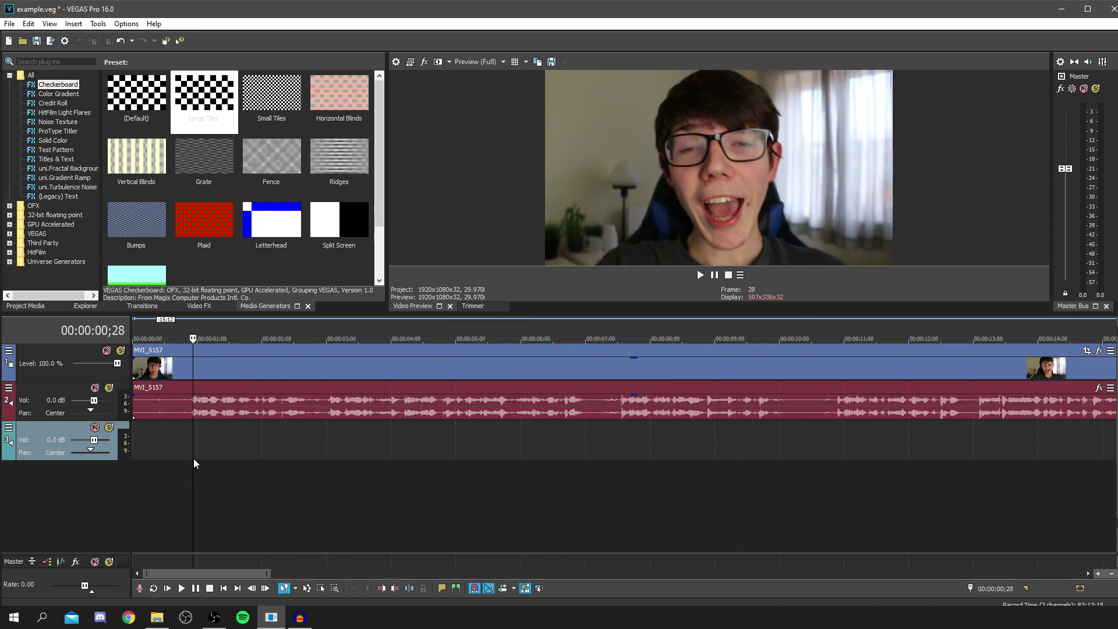
pyautogui.click(150, 444)
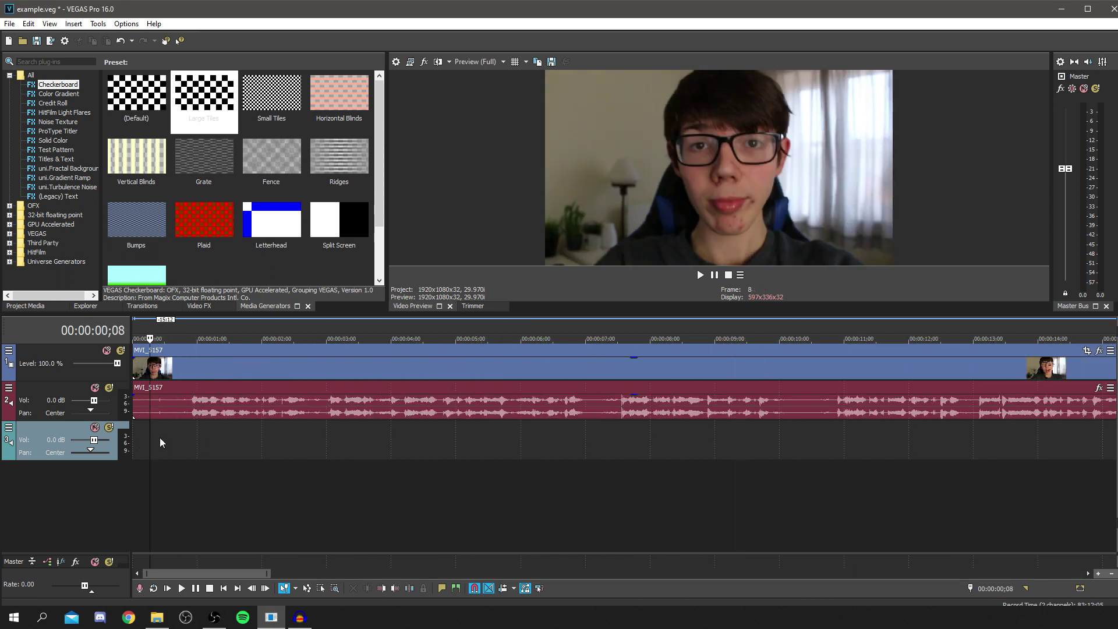
pyautogui.press('space')
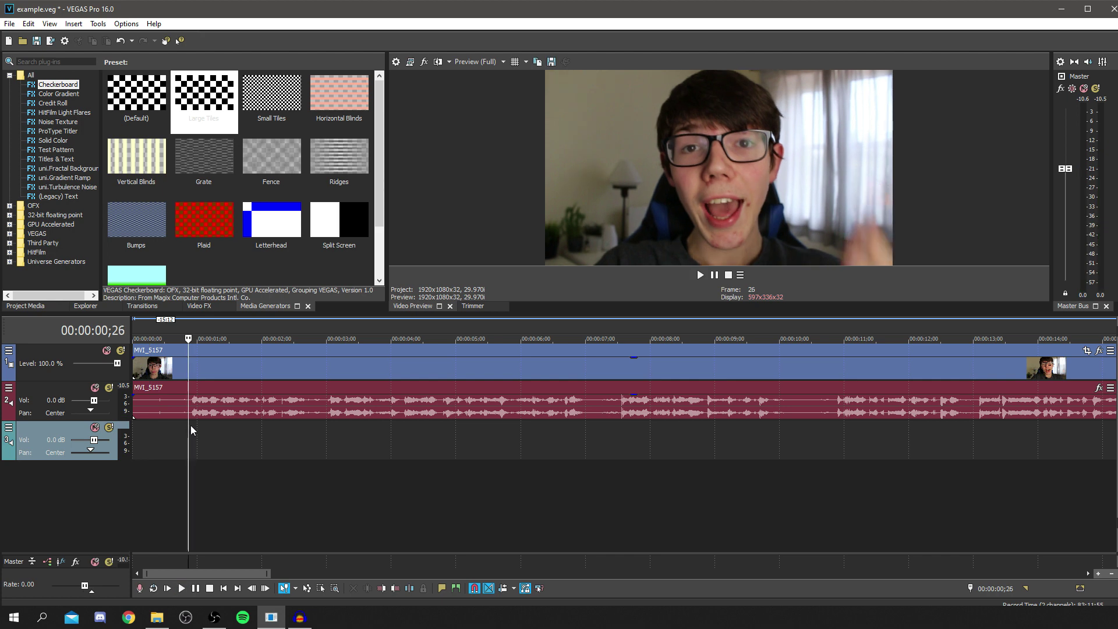
pyautogui.press('s')
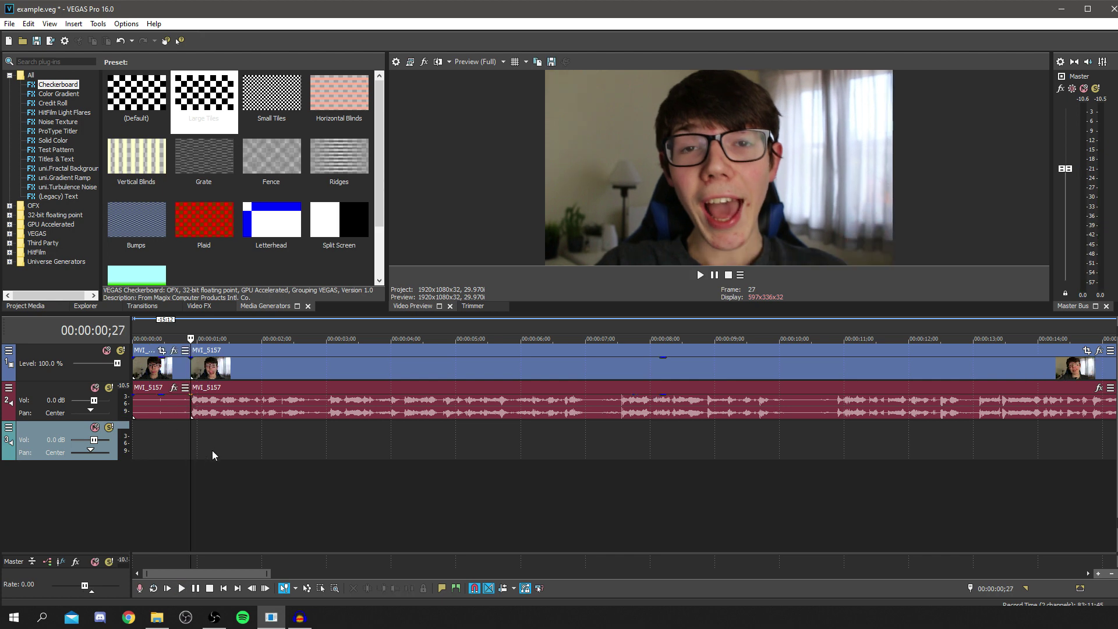
pyautogui.rightClick(227, 410)
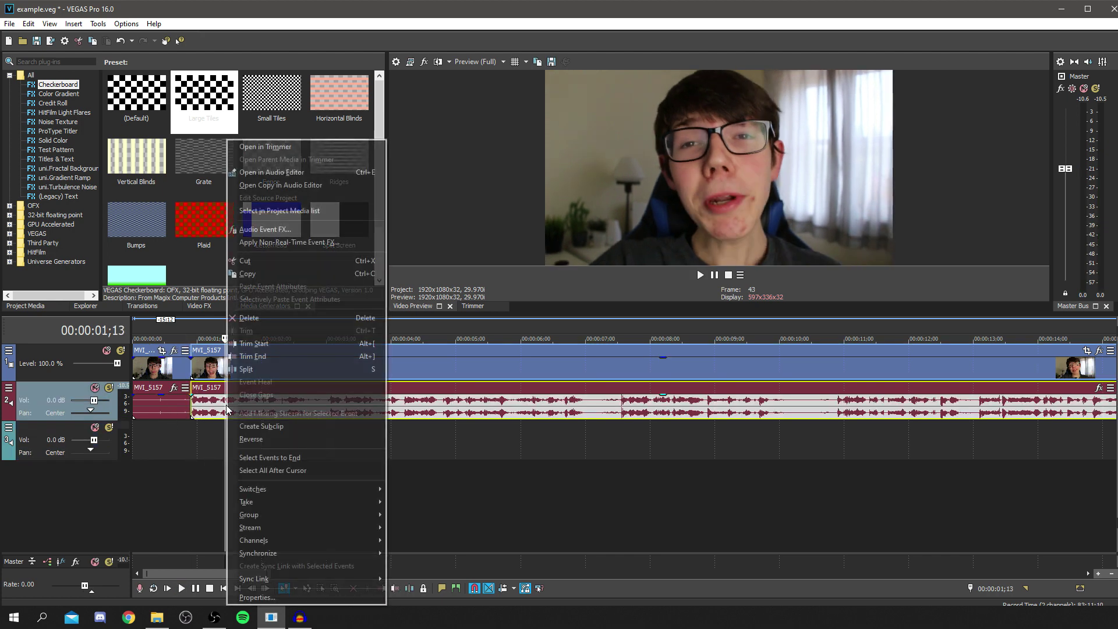
pyautogui.click(169, 407)
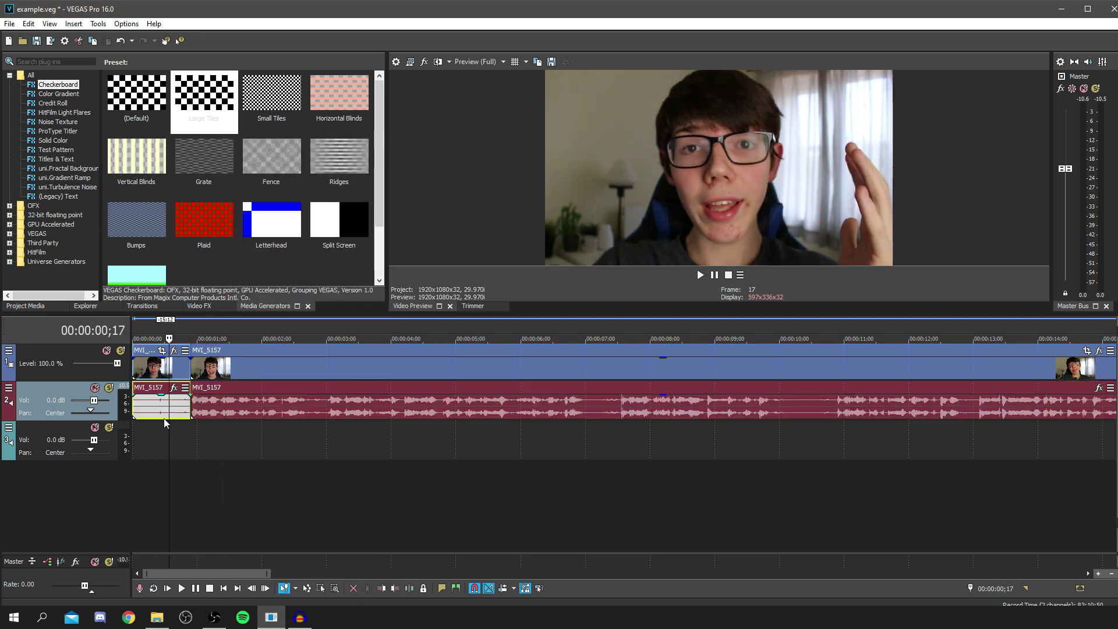
pyautogui.press('Delete')
pyautogui.moveTo(191, 399); pyautogui.dragTo(119, 406)
pyautogui.click(135, 426)
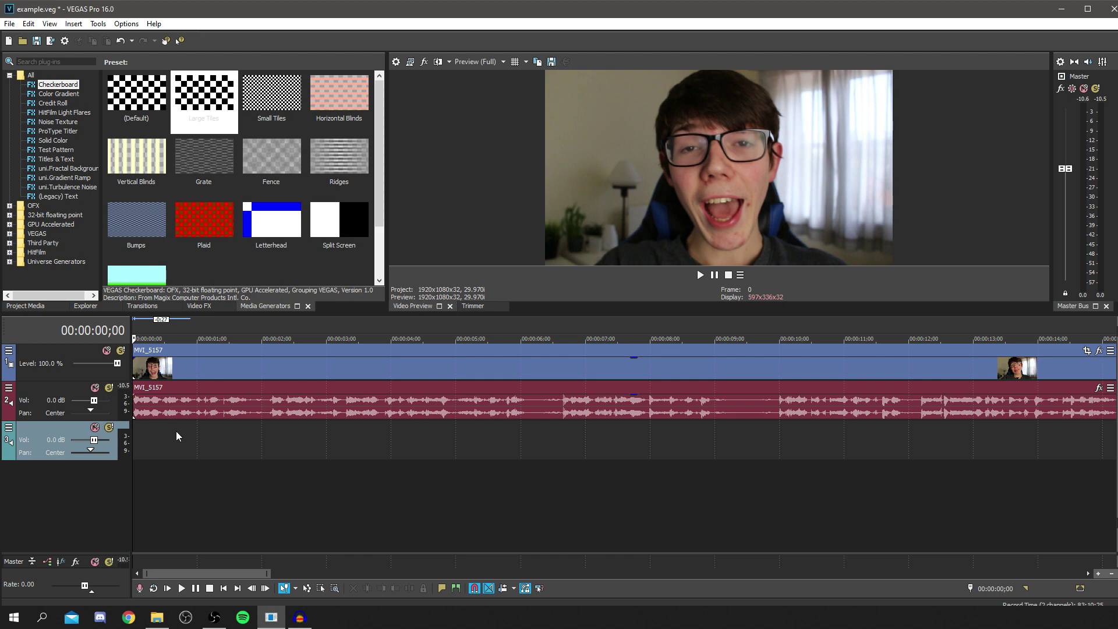
# Step: Cut out the pause between 6;05 and 6;17 and close the gap
pyautogui.press('space')
pyautogui.press('XF86AudioLowerVolume')
pyautogui.press('XF86AudioRaiseVolume')
pyautogui.press('XF86AudioRaiseVolume')
pyautogui.press('XF86AudioRaiseVolume')
pyautogui.press('XF86AudioRaiseVolume')
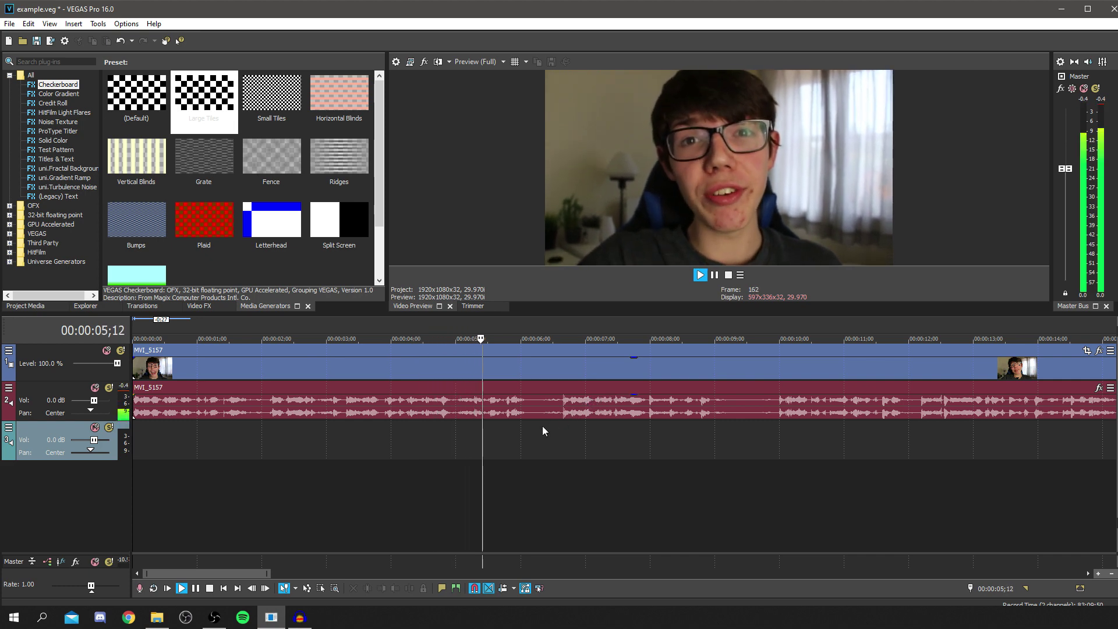
pyautogui.press('Return')
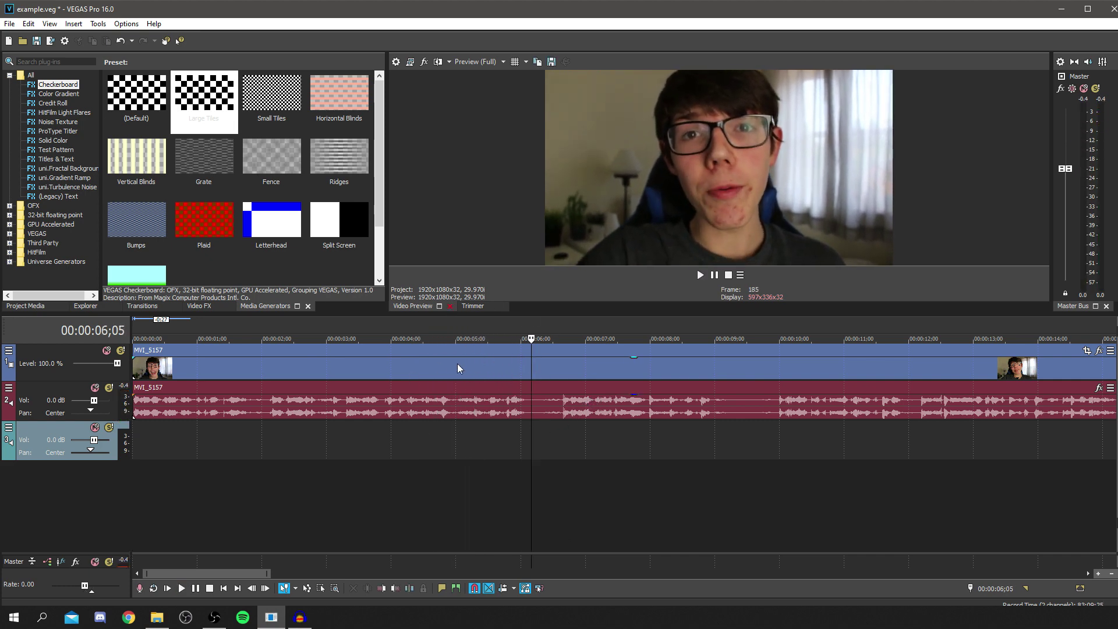
pyautogui.press('s')
pyautogui.click(557, 408)
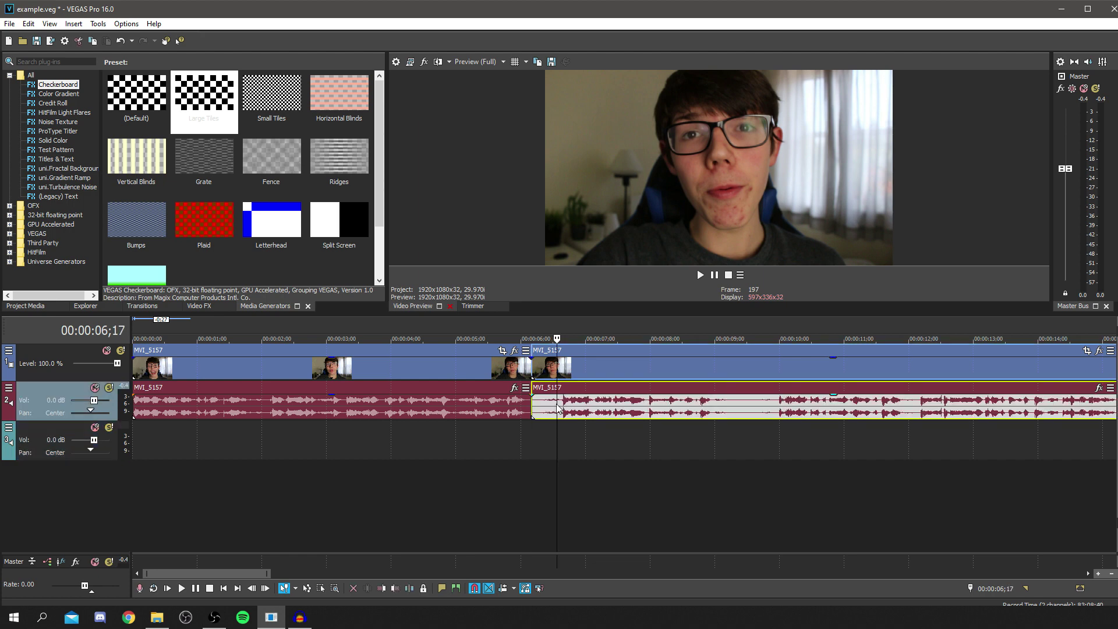
pyautogui.press('space')
# Step: Remove the short pause after 8;24 and slide the following clip left to close it
pyautogui.press('space')
pyautogui.press('s')
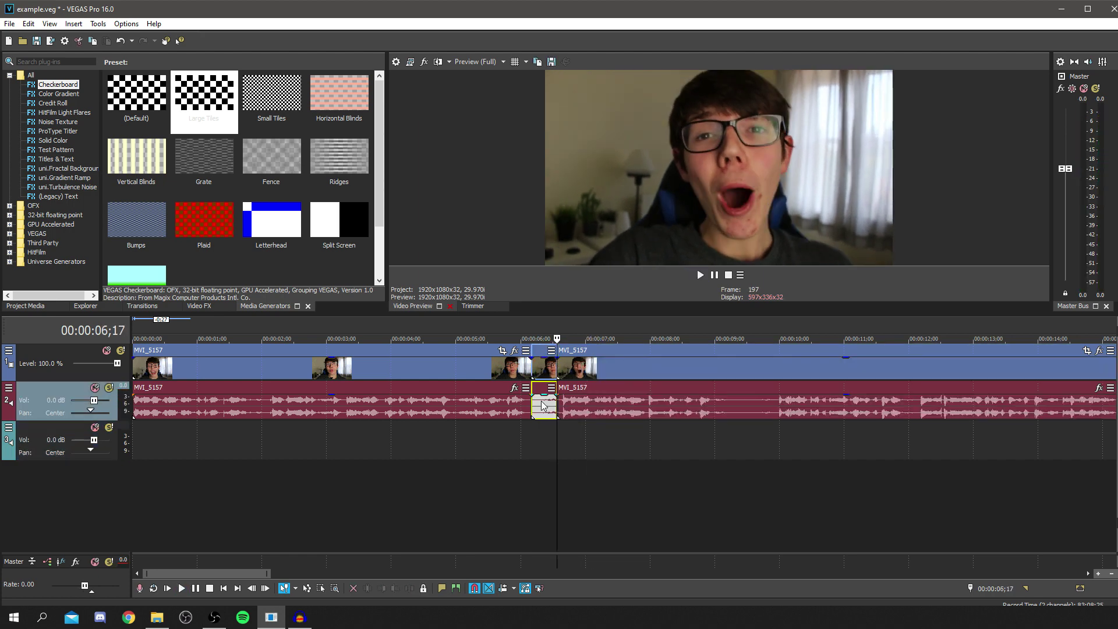
pyautogui.press('Delete')
pyautogui.moveTo(582, 414); pyautogui.dragTo(556, 423)
pyautogui.click(491, 435)
pyautogui.press('space')
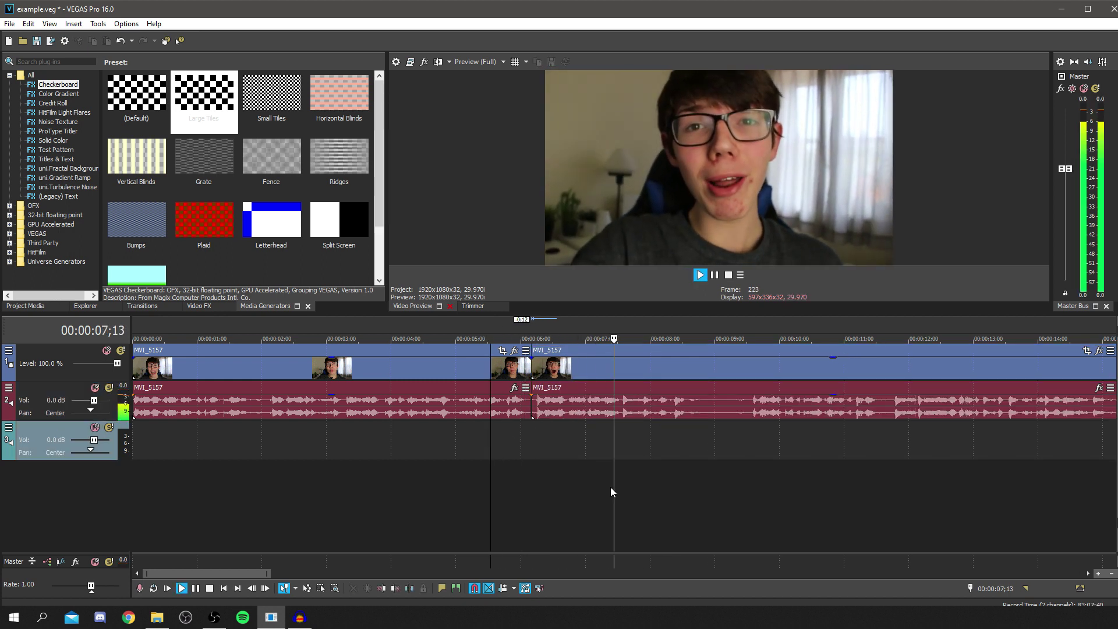
pyautogui.hotkey('ctrl', 's')
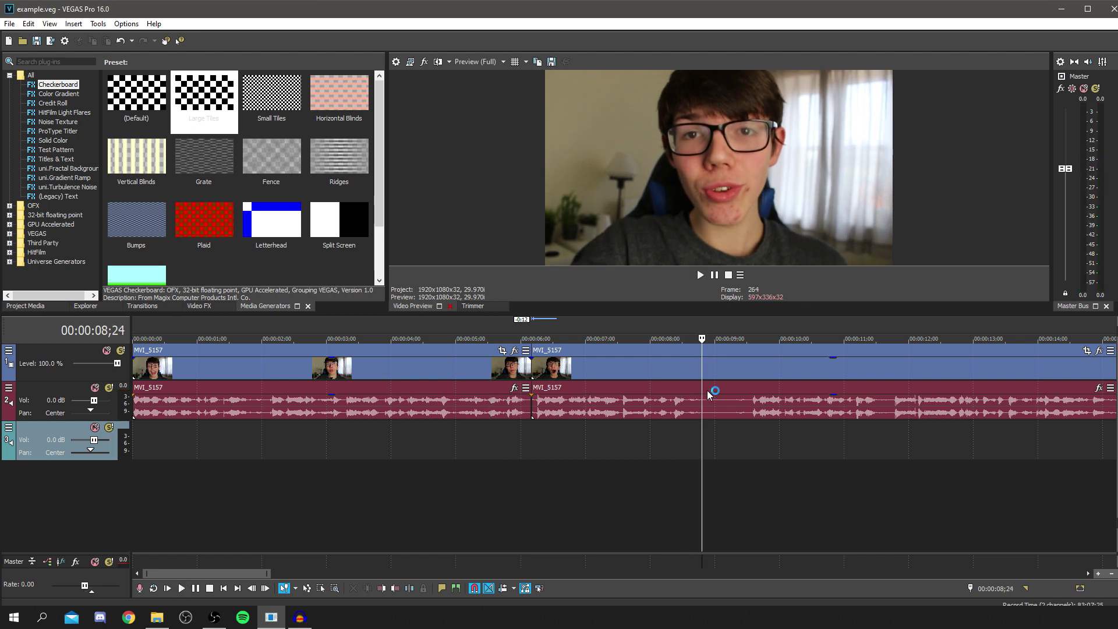
pyautogui.press('s')
pyautogui.click(748, 410)
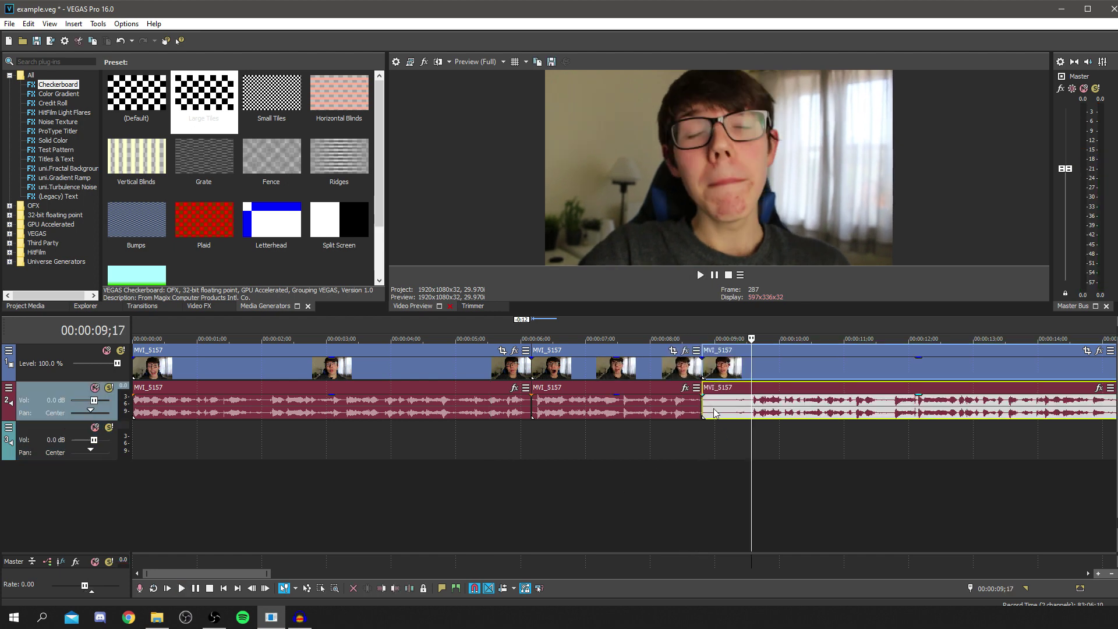
pyautogui.press('s')
pyautogui.click(867, 407)
pyautogui.press('space')
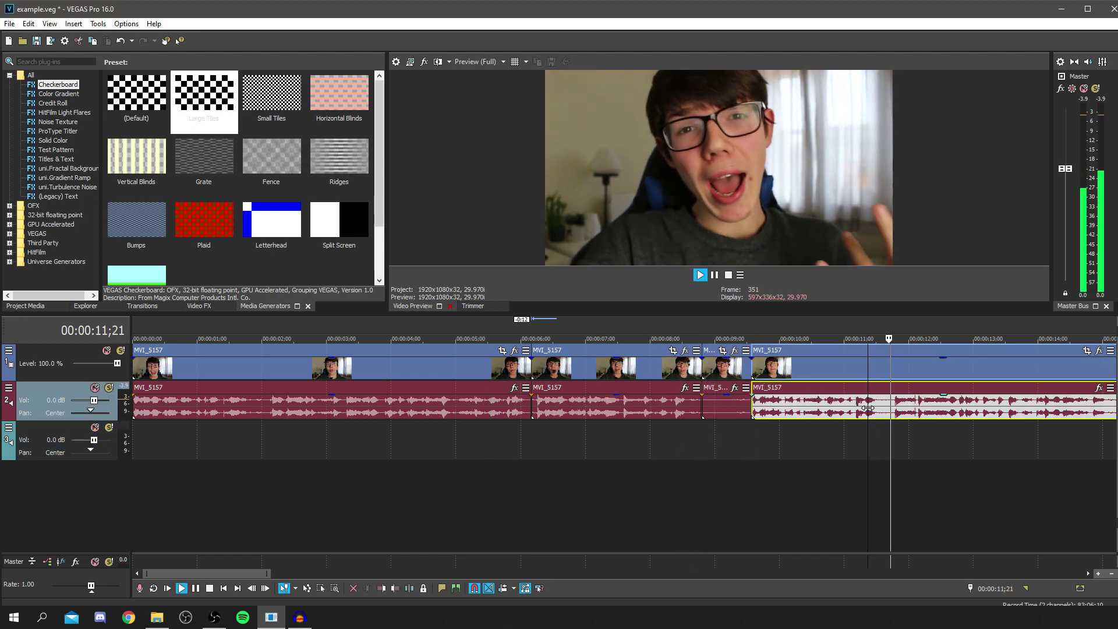
pyautogui.press('space')
pyautogui.click(716, 407)
pyautogui.press('Delete')
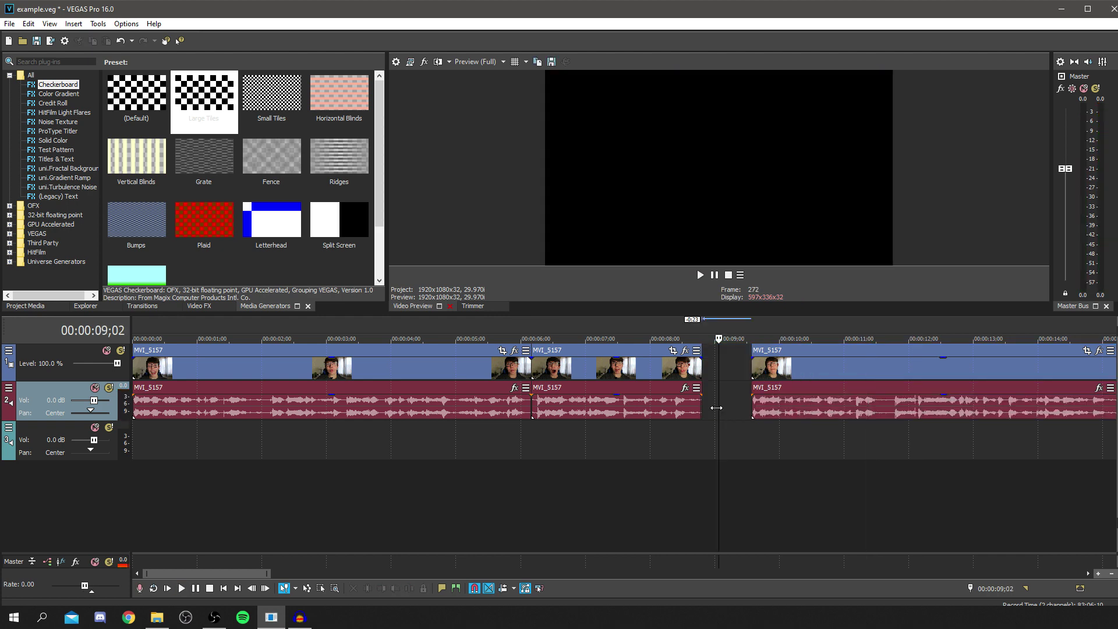
pyautogui.moveTo(787, 414); pyautogui.dragTo(738, 412)
pyautogui.scroll(2, 757, 425)
pyautogui.click(801, 442)
# Step: Review the joined section and split the clip at 10;22 and 11;00
pyautogui.press('space')
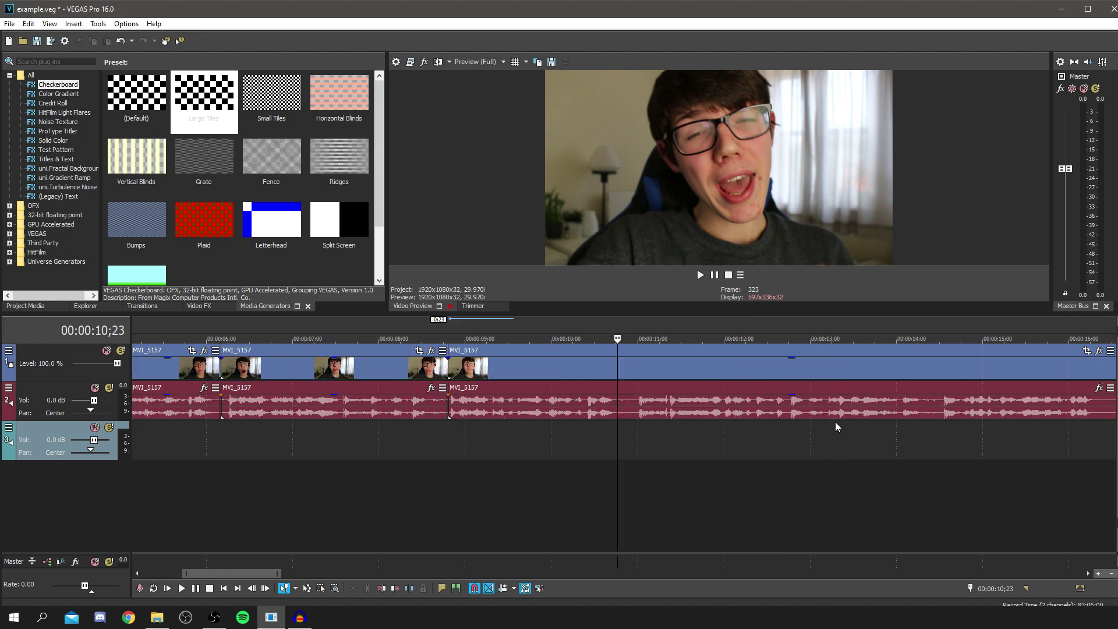
pyautogui.scroll(-5, 599, 414)
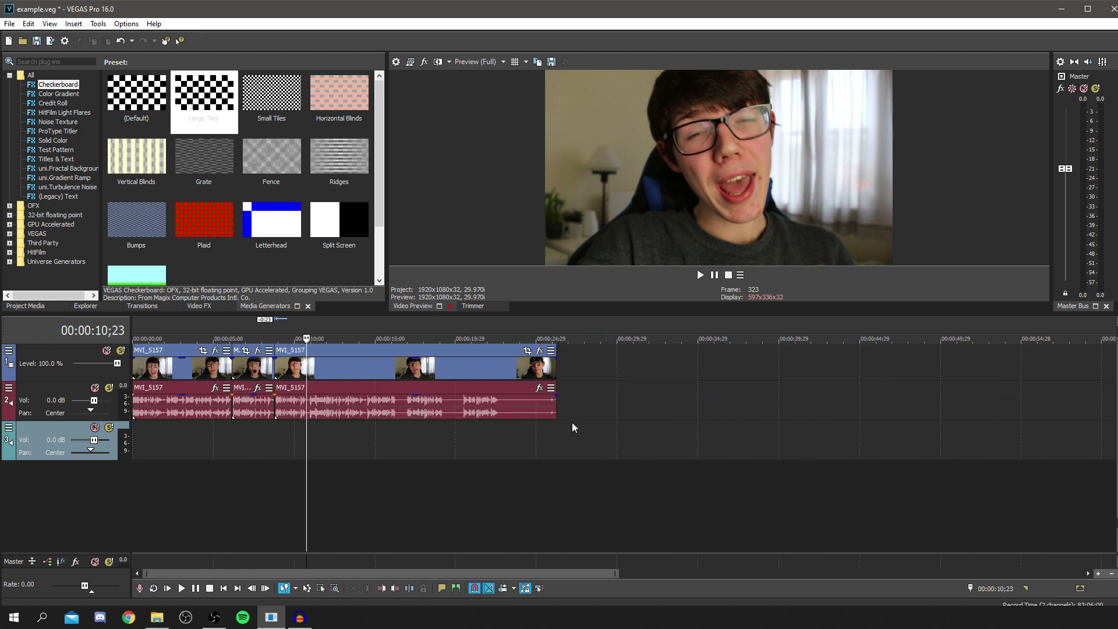
pyautogui.scroll(5, 327, 402)
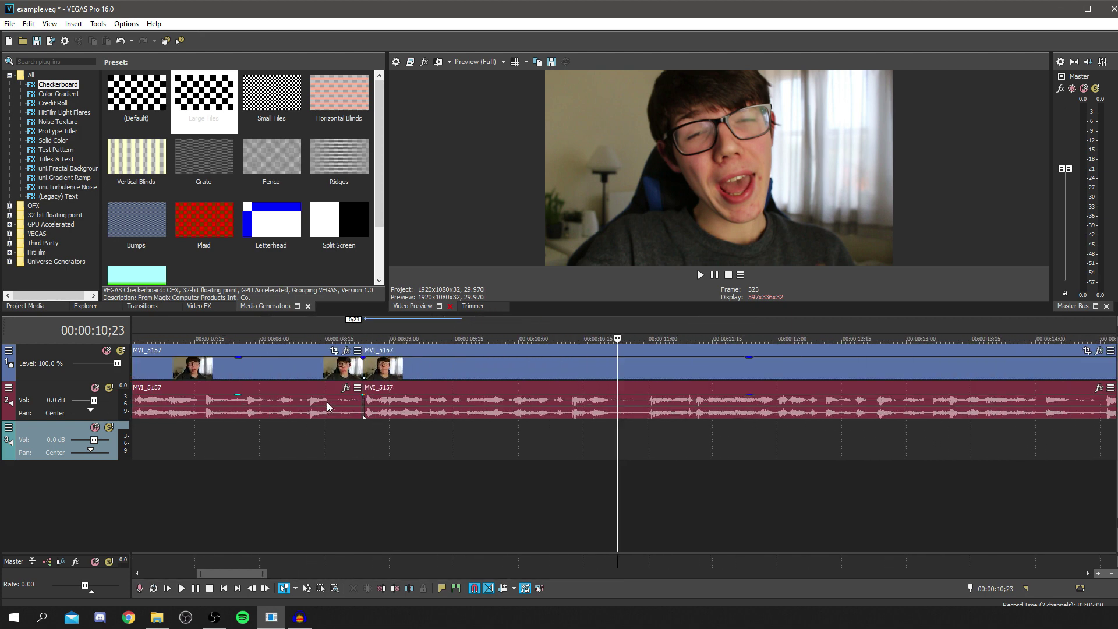
pyautogui.scroll(4, 654, 431)
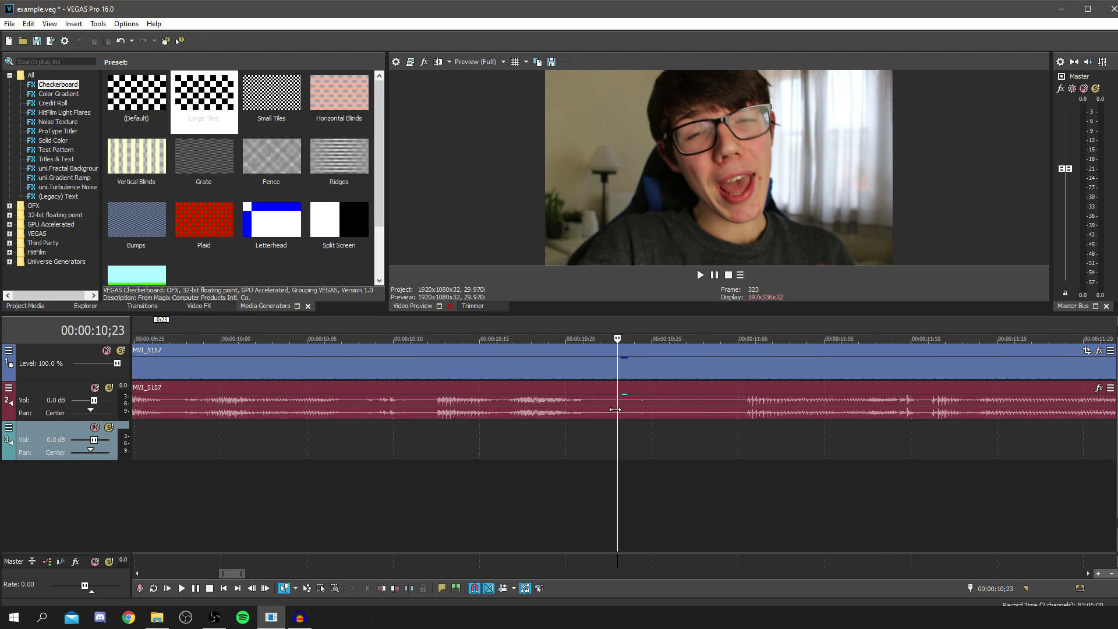
pyautogui.scroll(-4, 589, 420)
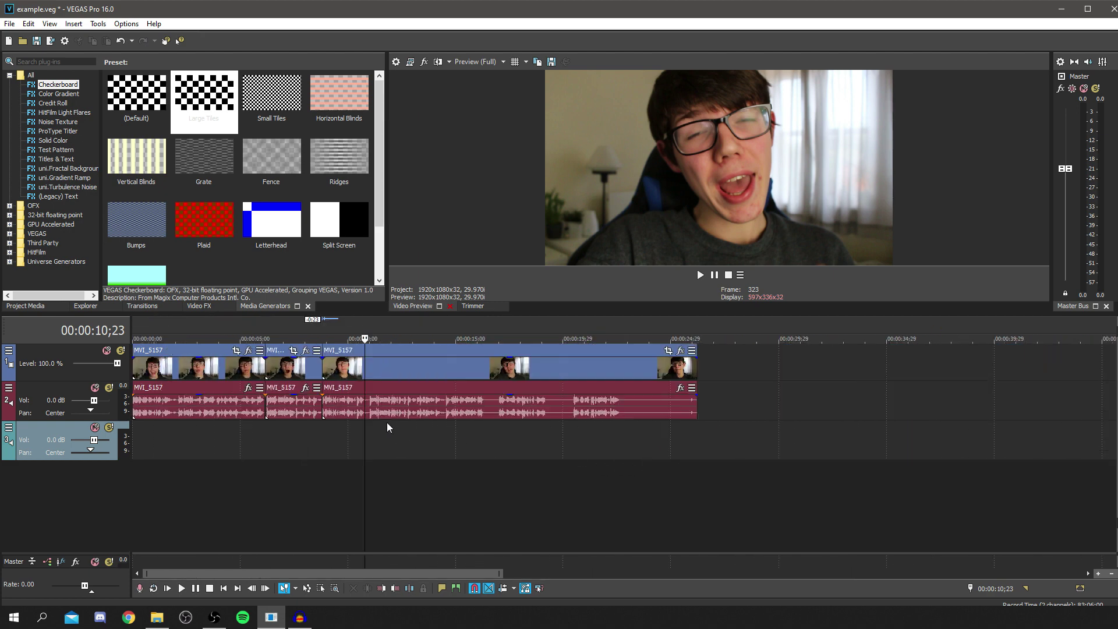
pyautogui.scroll(2, 634, 432)
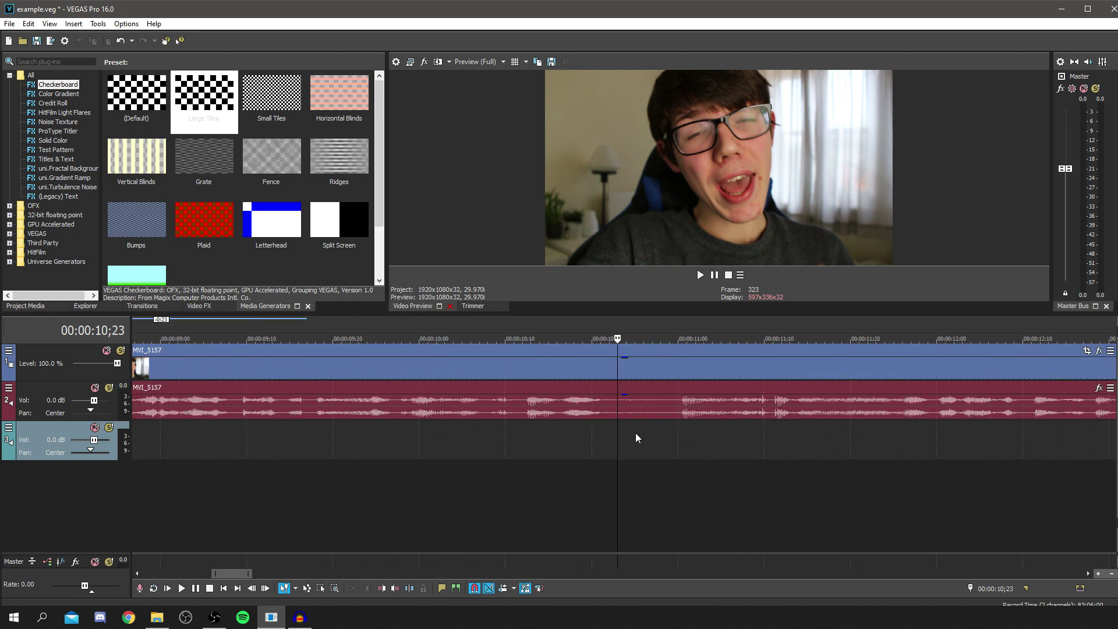
pyautogui.click(606, 410)
pyautogui.rightClick(606, 409)
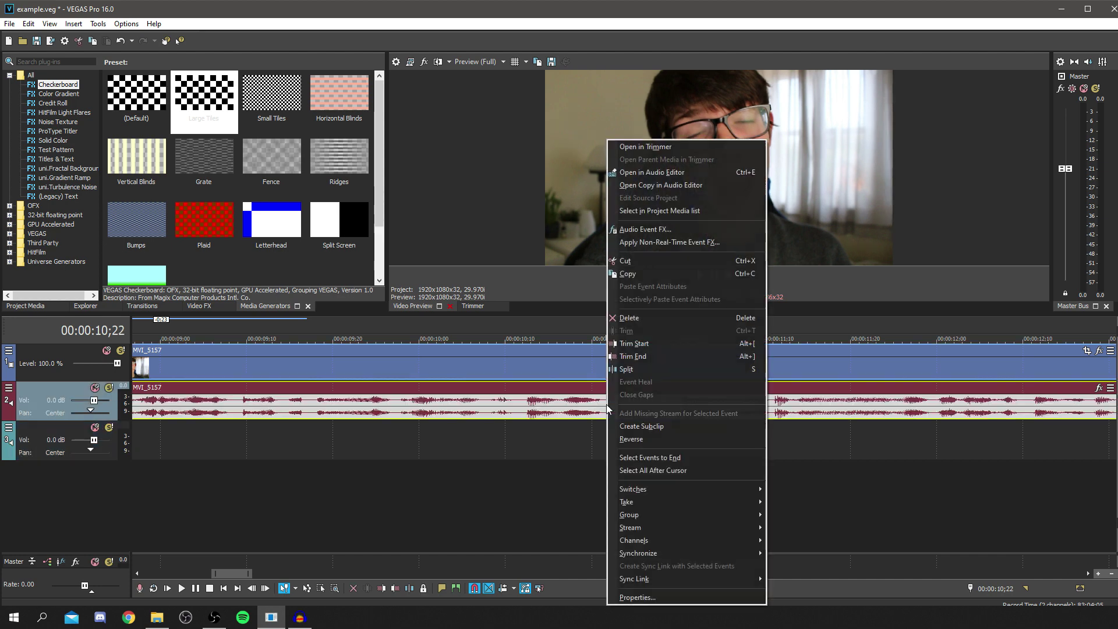
pyautogui.click(625, 369)
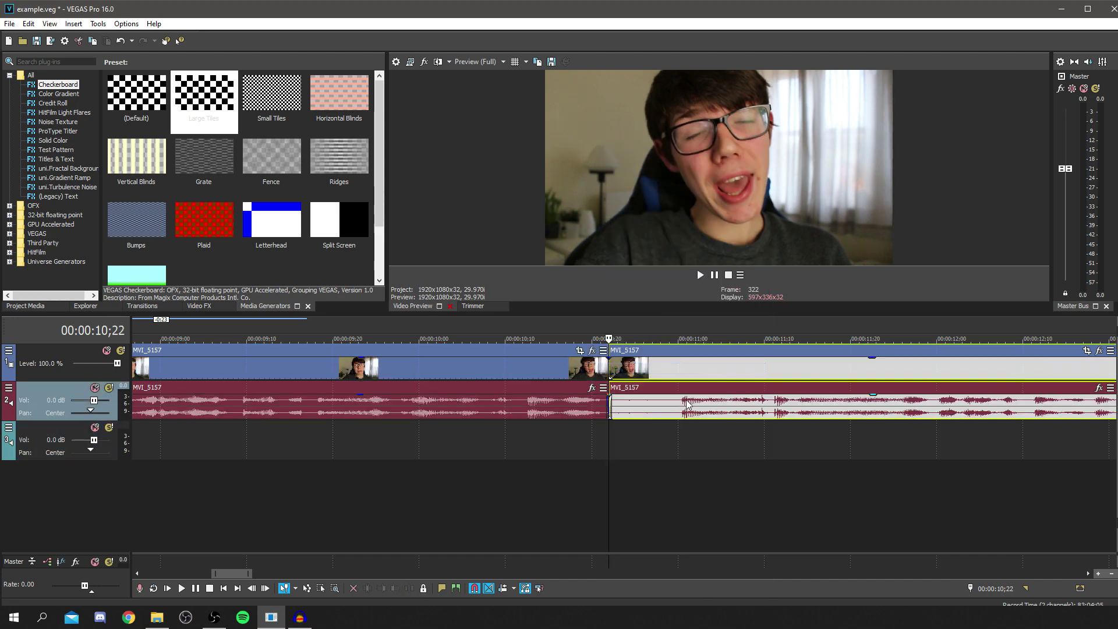
pyautogui.click(676, 411)
pyautogui.rightClick(676, 411)
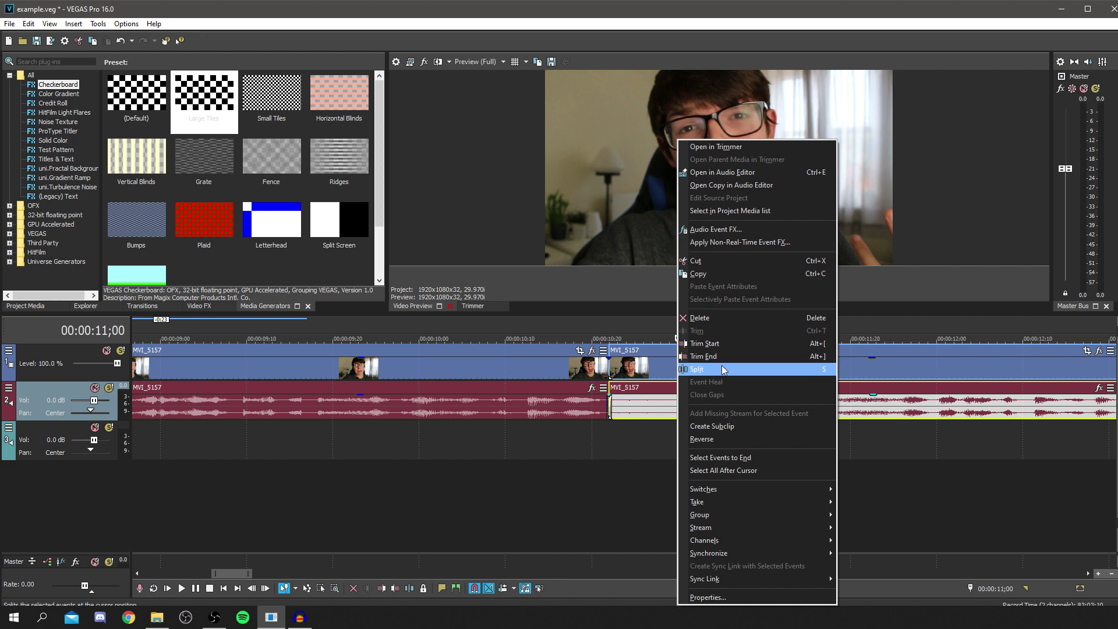
pyautogui.click(695, 367)
# Step: Delete the 10;22–11;00 piece and slide the later clip back against the earlier one
pyautogui.click(652, 402)
pyautogui.rightClick(652, 402)
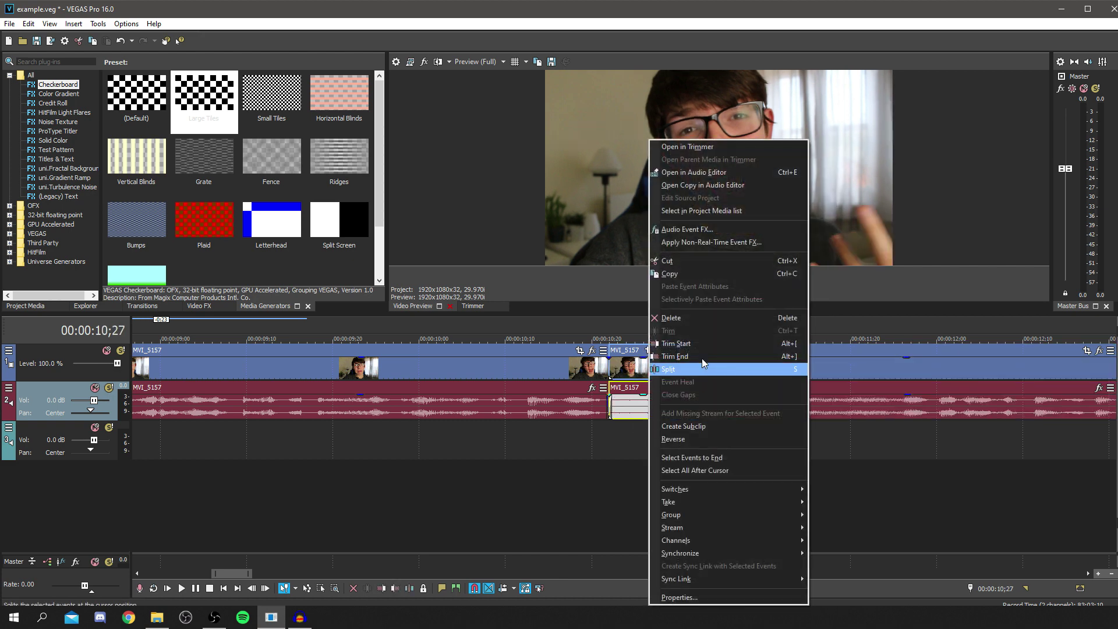
pyautogui.click(697, 324)
pyautogui.click(689, 375)
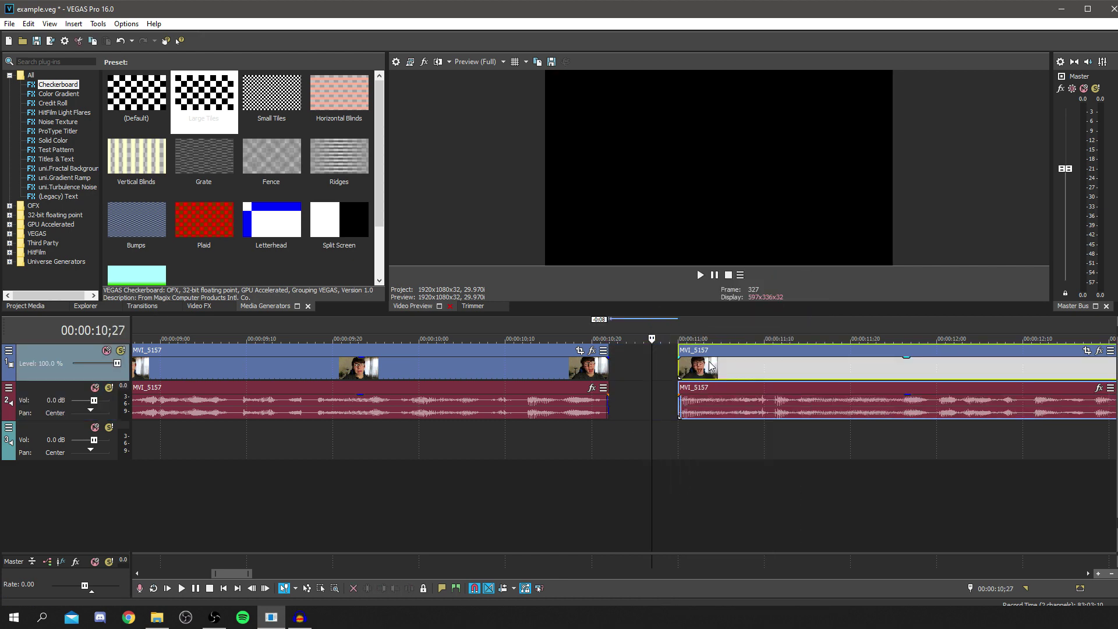
pyautogui.moveTo(690, 379); pyautogui.dragTo(638, 379)
pyautogui.click(614, 453)
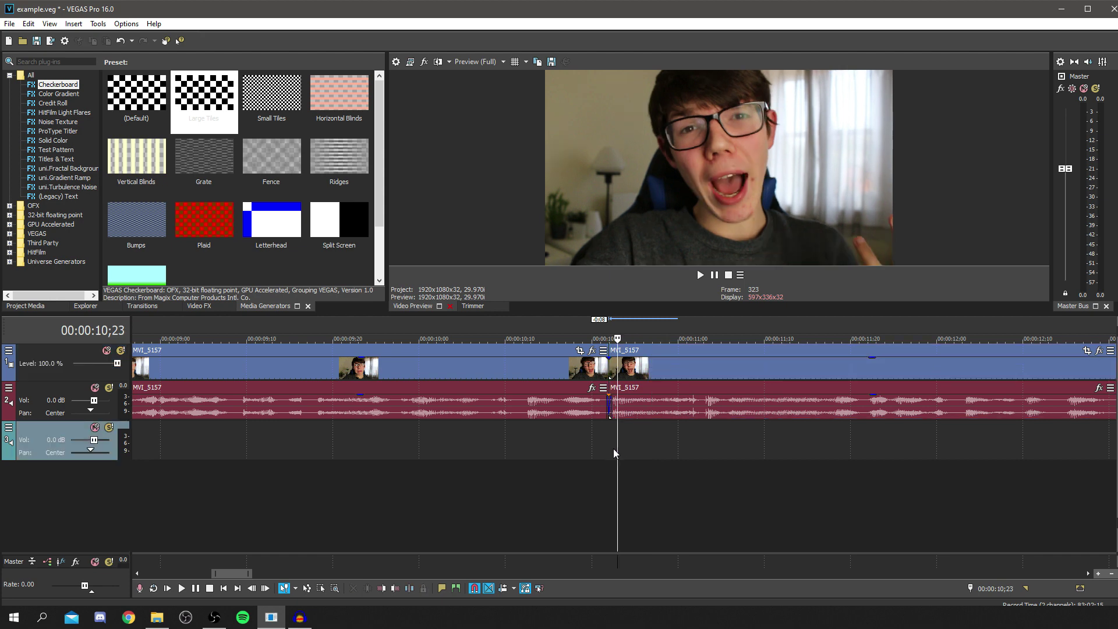
# Step: Delete the unwanted stretch around 16;04 and slide the following clips left to close the gap
pyautogui.scroll(-8, 611, 454)
pyautogui.press('space')
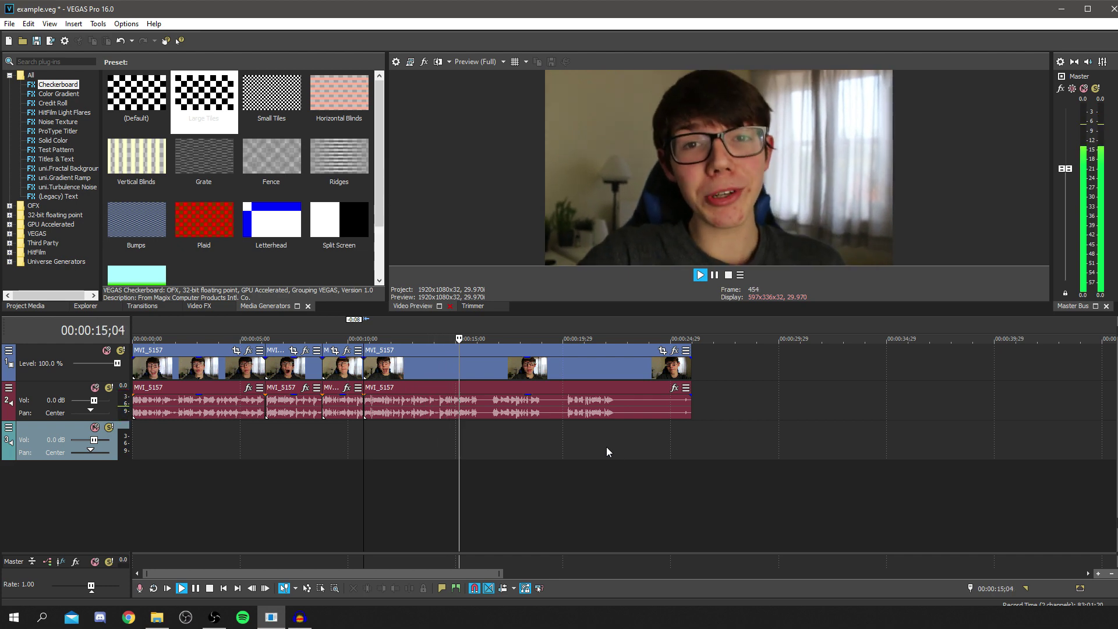
pyautogui.press('Return')
pyautogui.scroll(8, 582, 441)
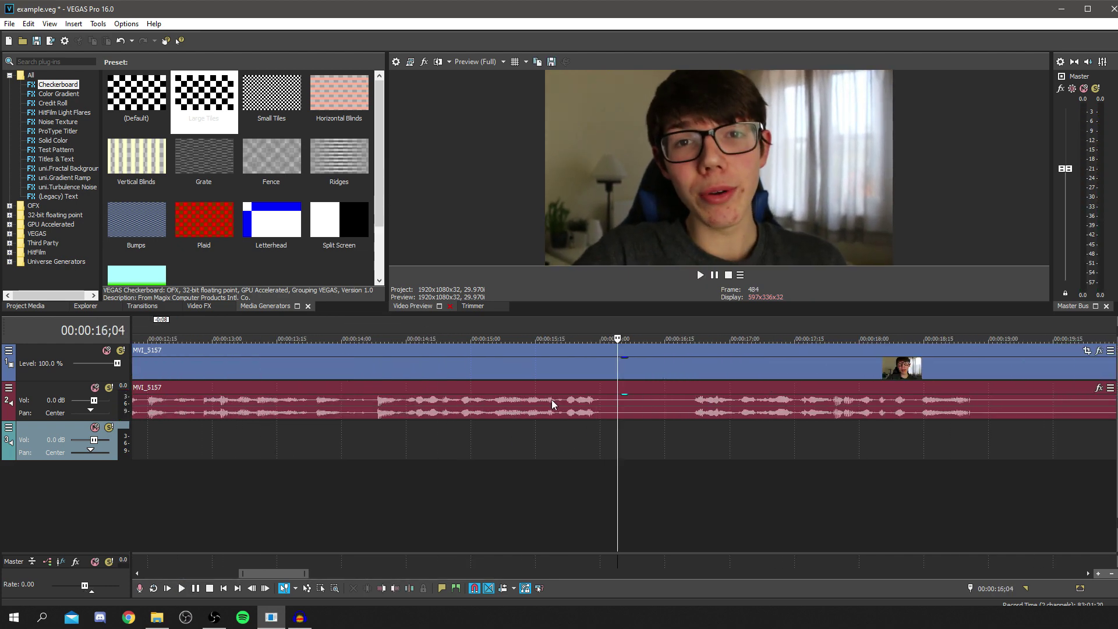
pyautogui.keyDown('shift'); pyautogui.click(687, 405); pyautogui.keyUp('shift')
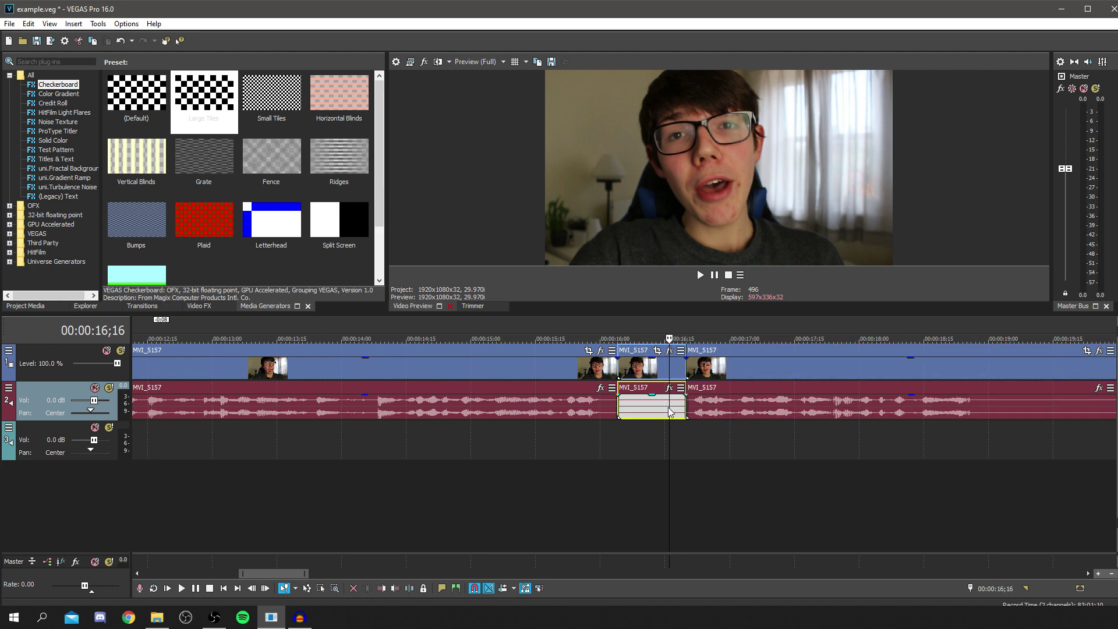
pyautogui.press('Delete')
pyautogui.moveTo(710, 411); pyautogui.dragTo(642, 410)
pyautogui.click(630, 440)
pyautogui.press('space')
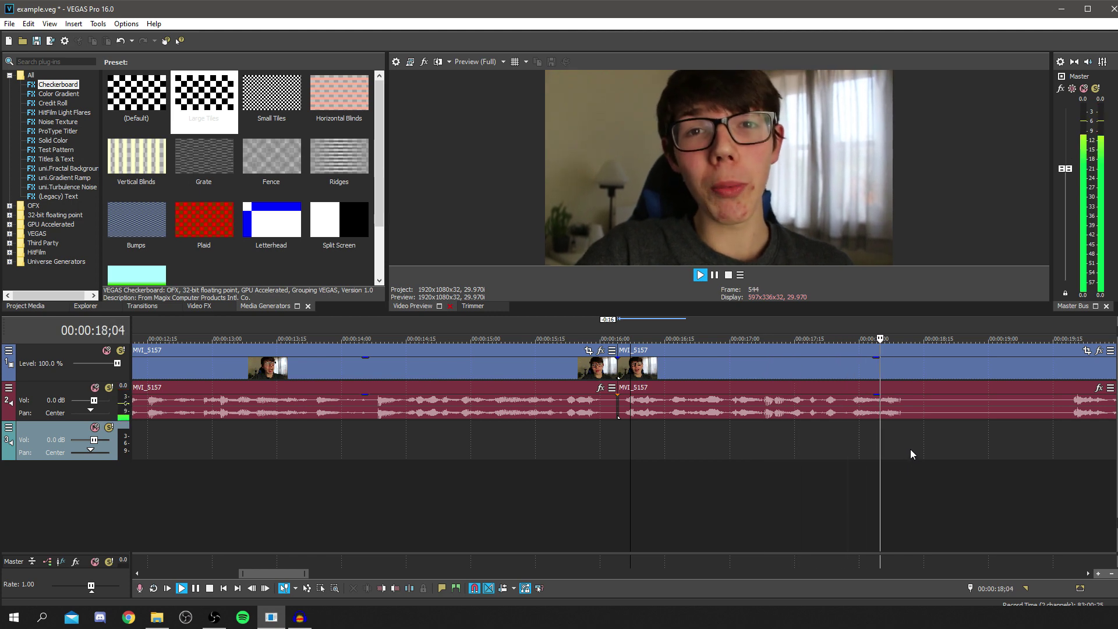
pyautogui.press('space')
# Step: Delete the small leftover clip, slide the last MVI_5157 piece left, and trim its end
pyautogui.click(909, 403)
pyautogui.scroll(-3, 910, 406)
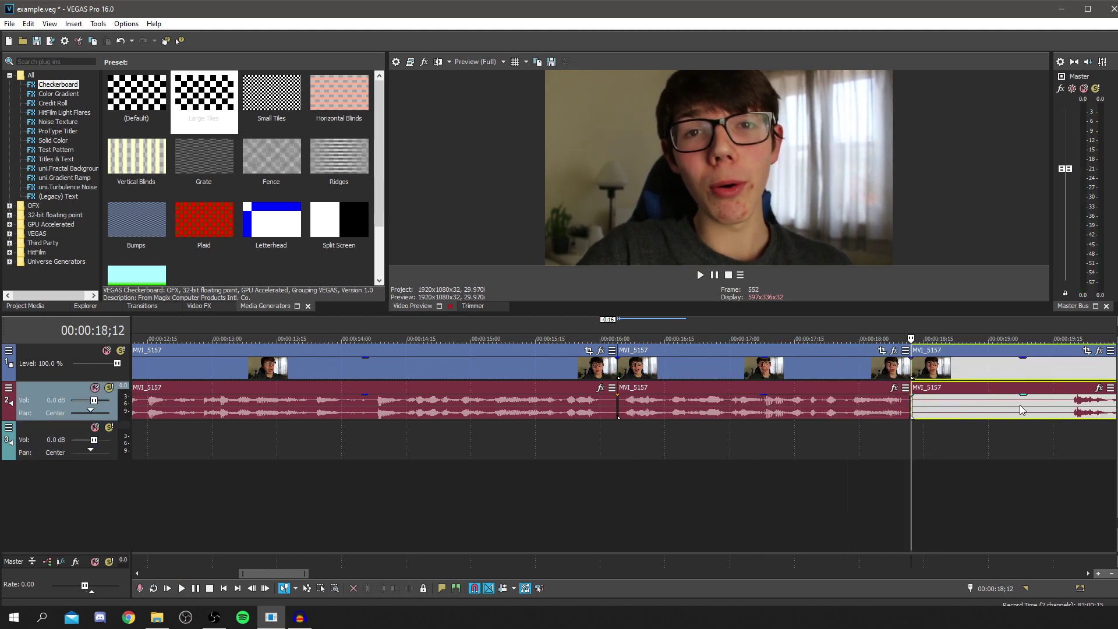
pyautogui.press('space')
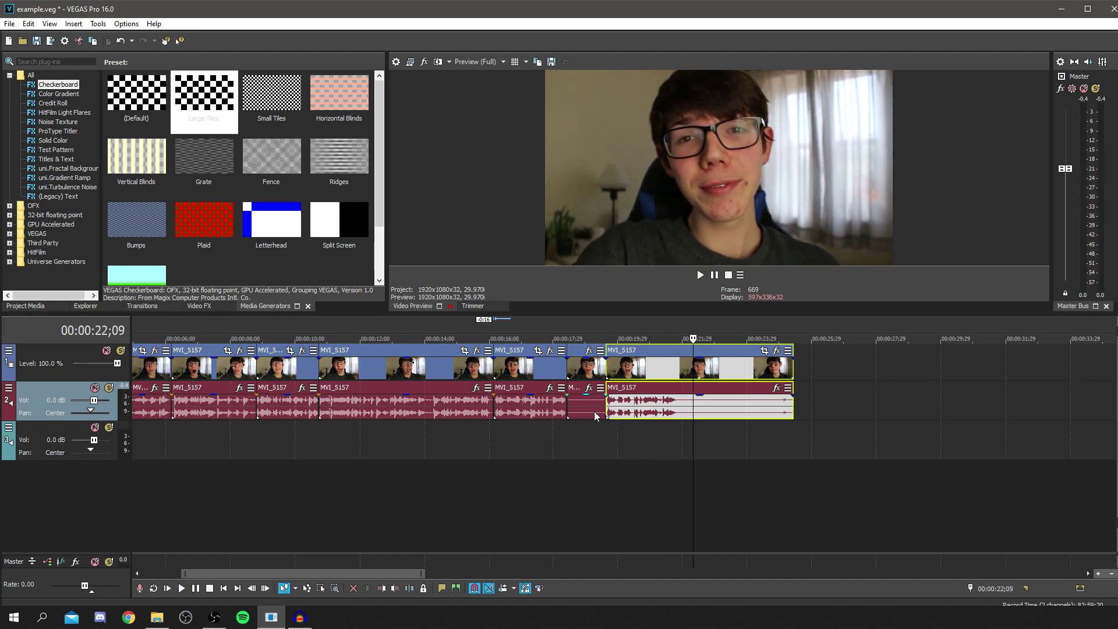
pyautogui.click(578, 402)
pyautogui.press('space')
pyautogui.press('Delete')
pyautogui.moveTo(622, 403); pyautogui.dragTo(583, 419)
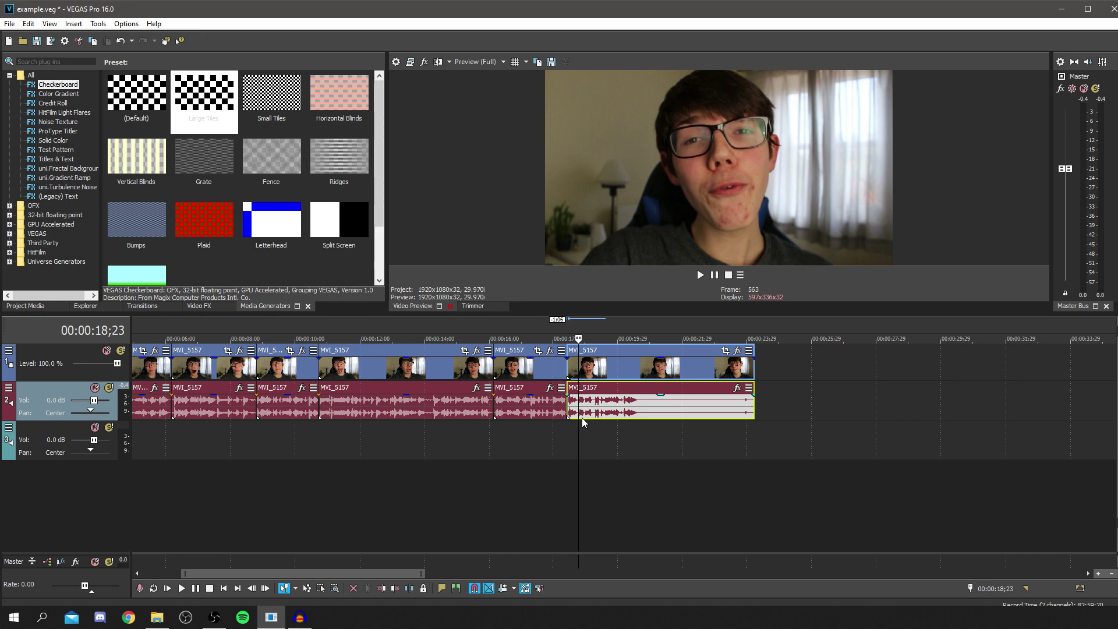
pyautogui.click(754, 365)
pyautogui.moveTo(754, 366); pyautogui.dragTo(641, 369)
# Step: Save the trimmed example.veg with Ctrl+S and switch to File Explorer for the music
pyautogui.scroll(-5, 336, 388)
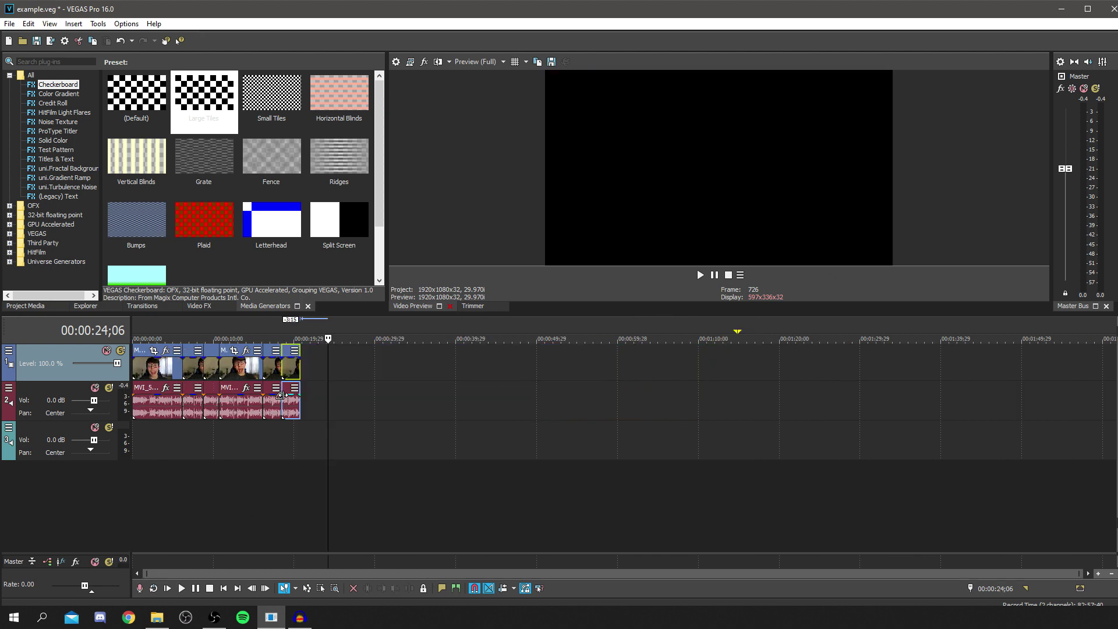
pyautogui.scroll(4, 279, 422)
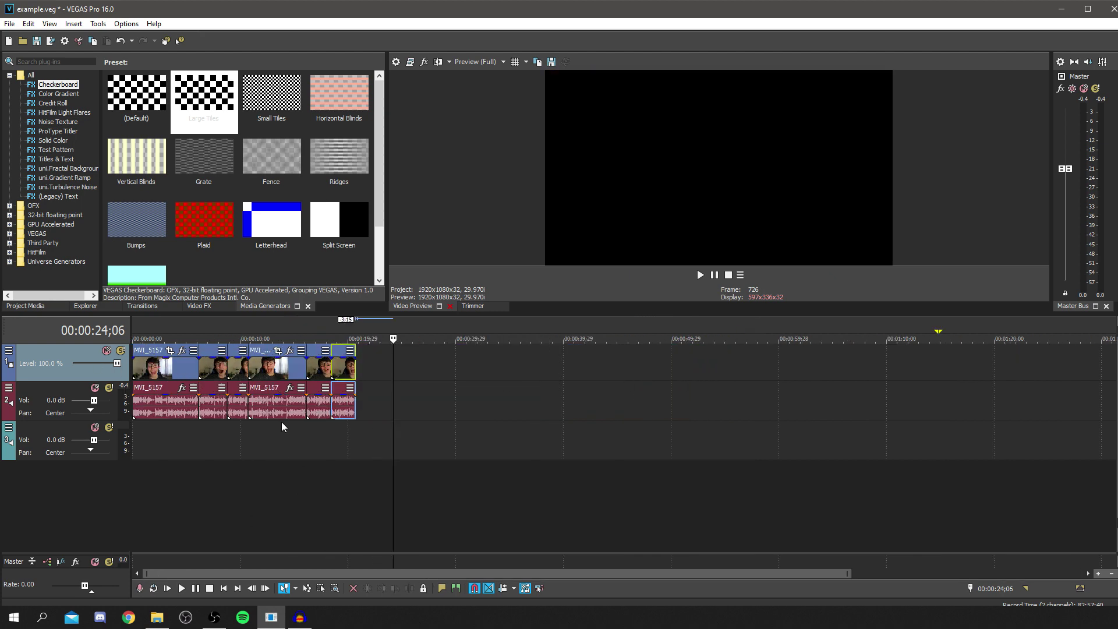
pyautogui.hotkey('ctrl', 's')
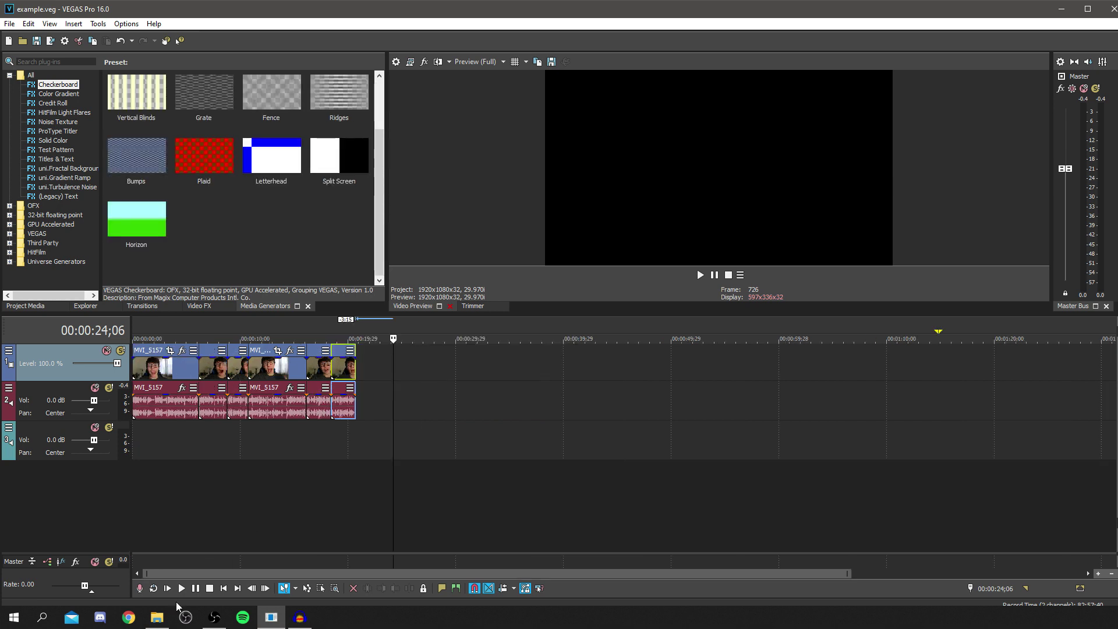
pyautogui.click(157, 617)
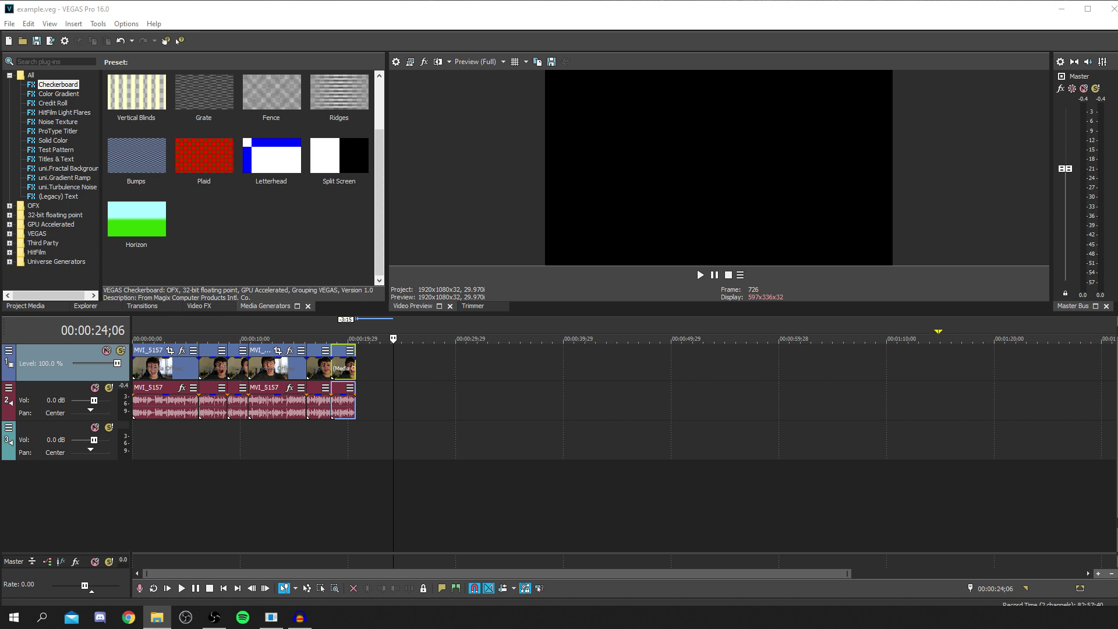
# Step: Drop the Tobu - Hope NCS Release music onto the empty third track and play it from about 6 seconds
pyautogui.moveTo(151, 483); pyautogui.dragTo(143, 449)
pyautogui.scroll(-3, 438, 507)
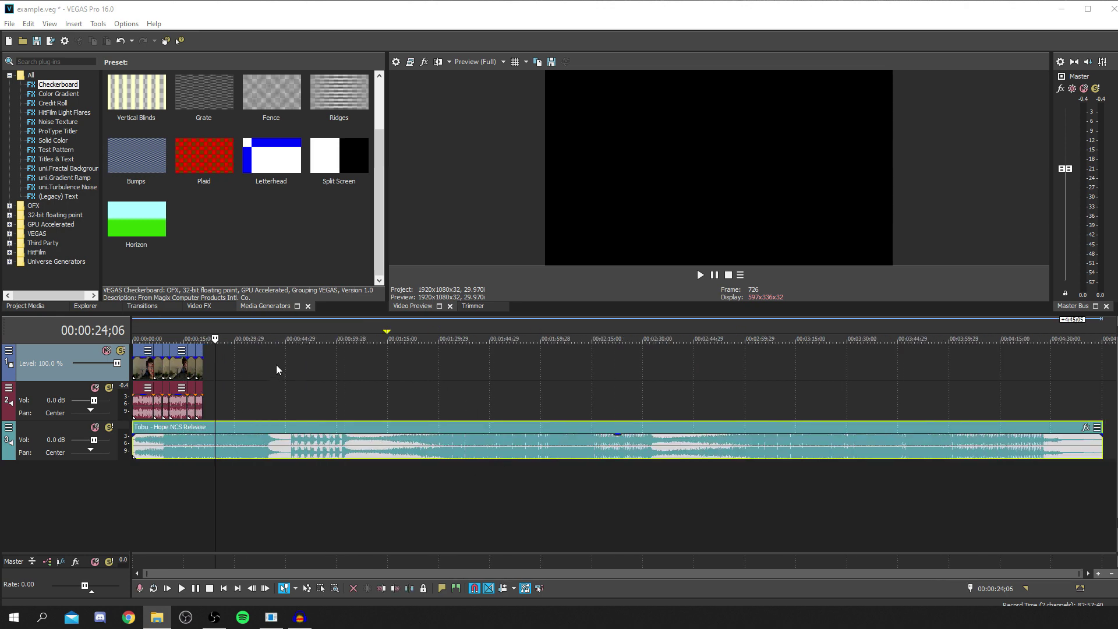
pyautogui.click(149, 478)
pyautogui.press('space')
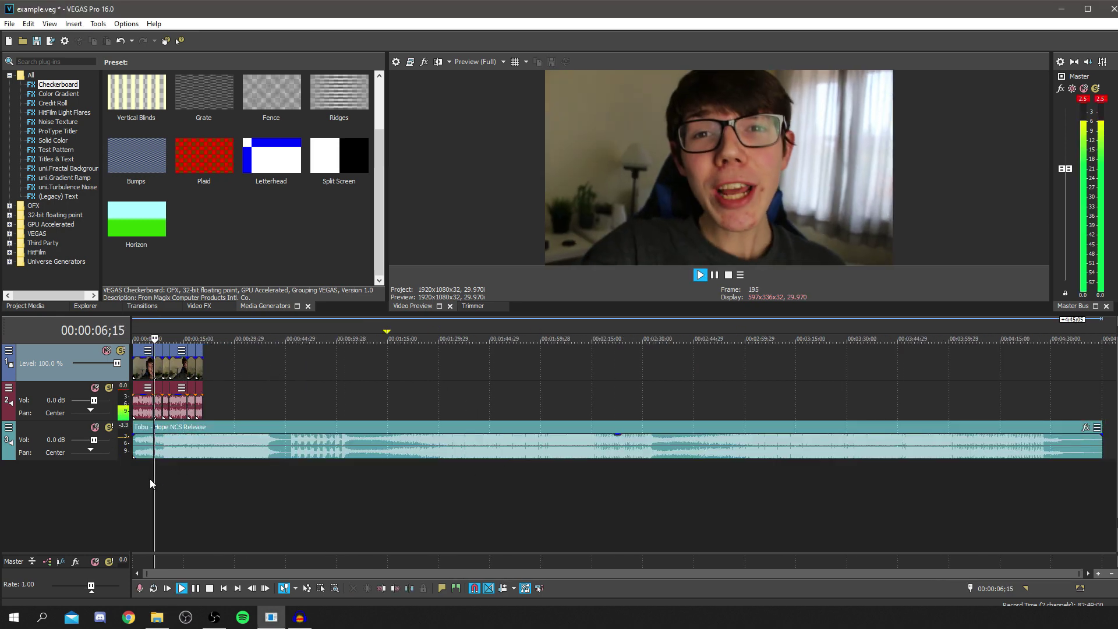
pyautogui.press('space')
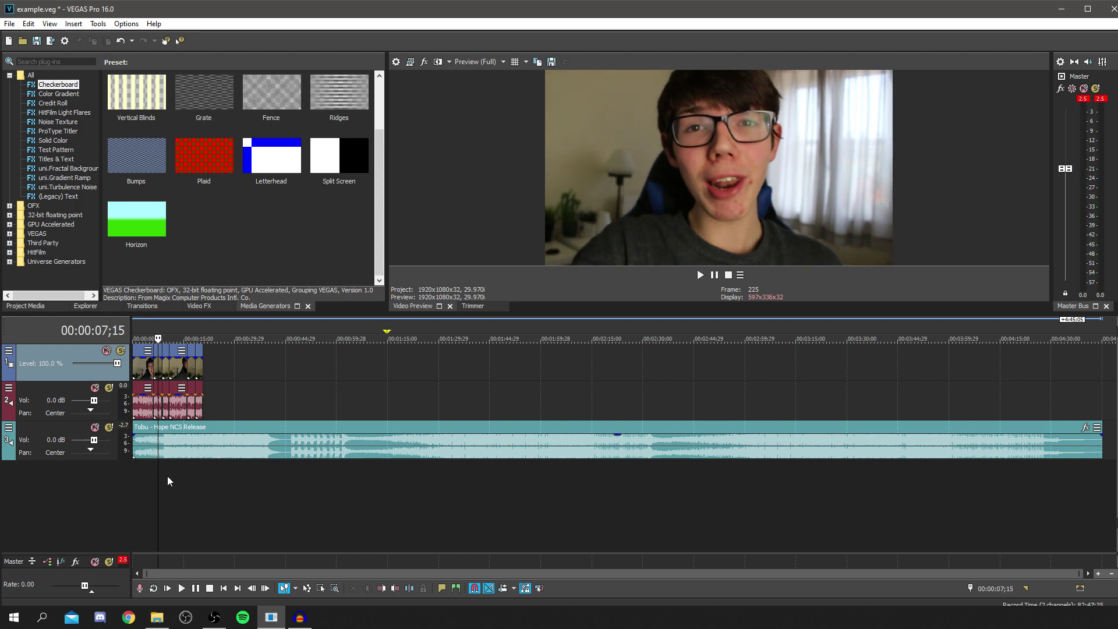
# Step: Trim the opening off the music event on track 3
pyautogui.scroll(5, 222, 460)
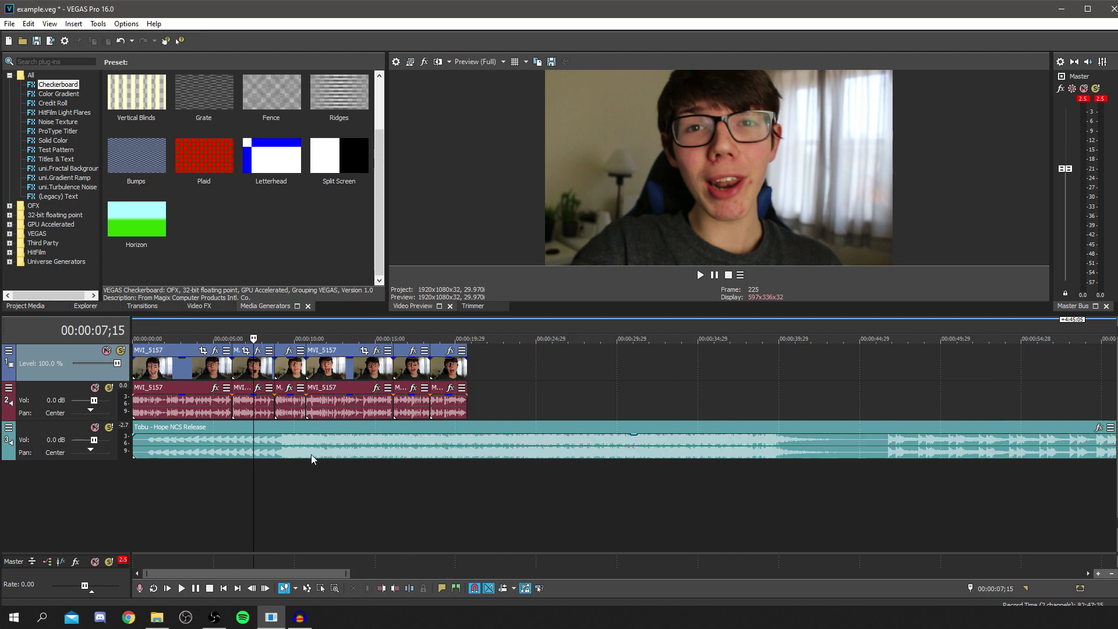
pyautogui.scroll(-6, 610, 412)
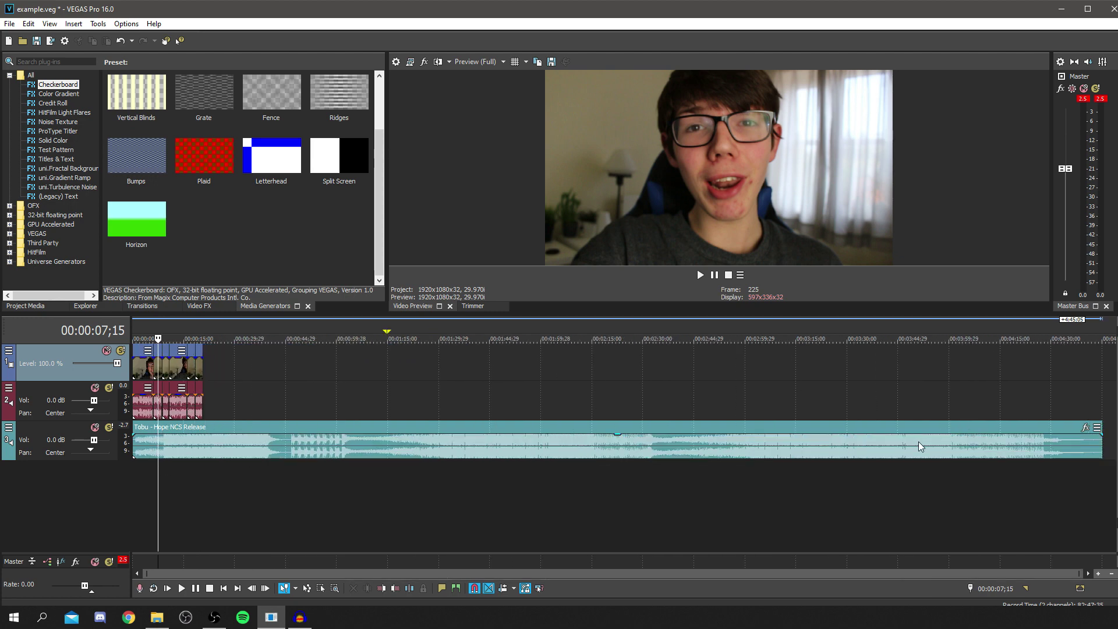
pyautogui.click(898, 453)
pyautogui.scroll(3, 360, 435)
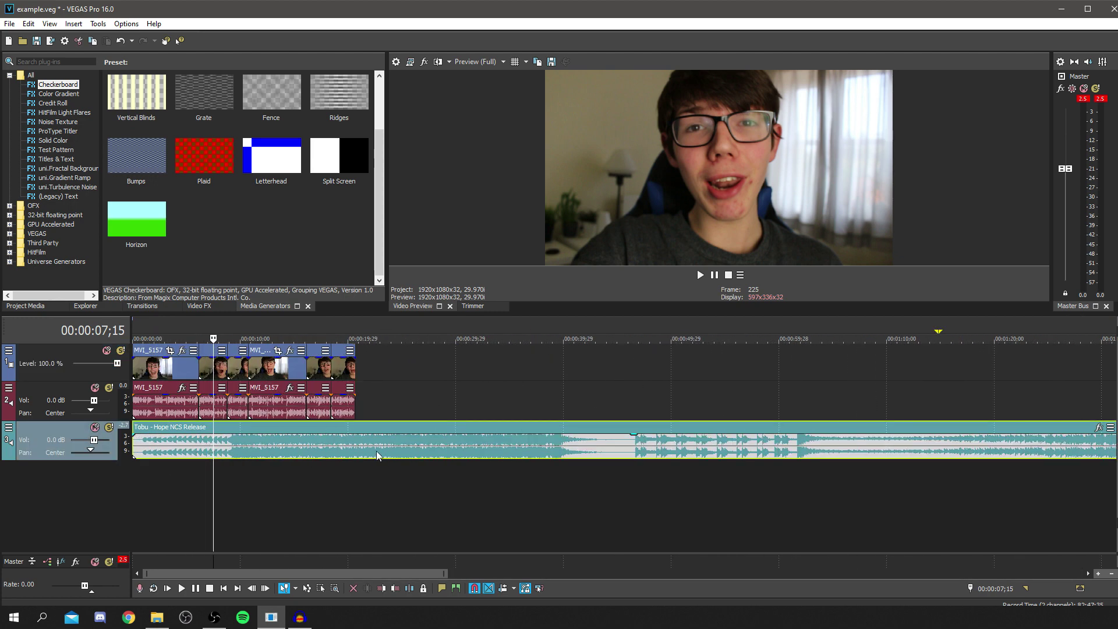
pyautogui.moveTo(361, 438); pyautogui.dragTo(250, 450)
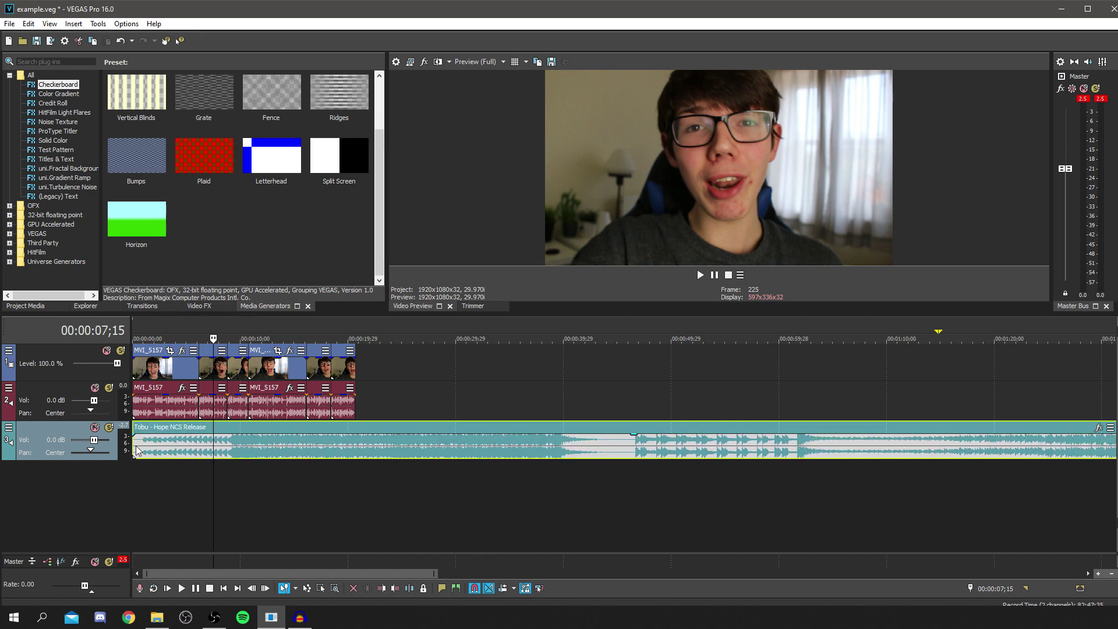
pyautogui.moveTo(134, 444)
pyautogui.mouseDown()
pyautogui.moveTo(163, 444)
pyautogui.moveTo(133, 443)
pyautogui.mouseUp()
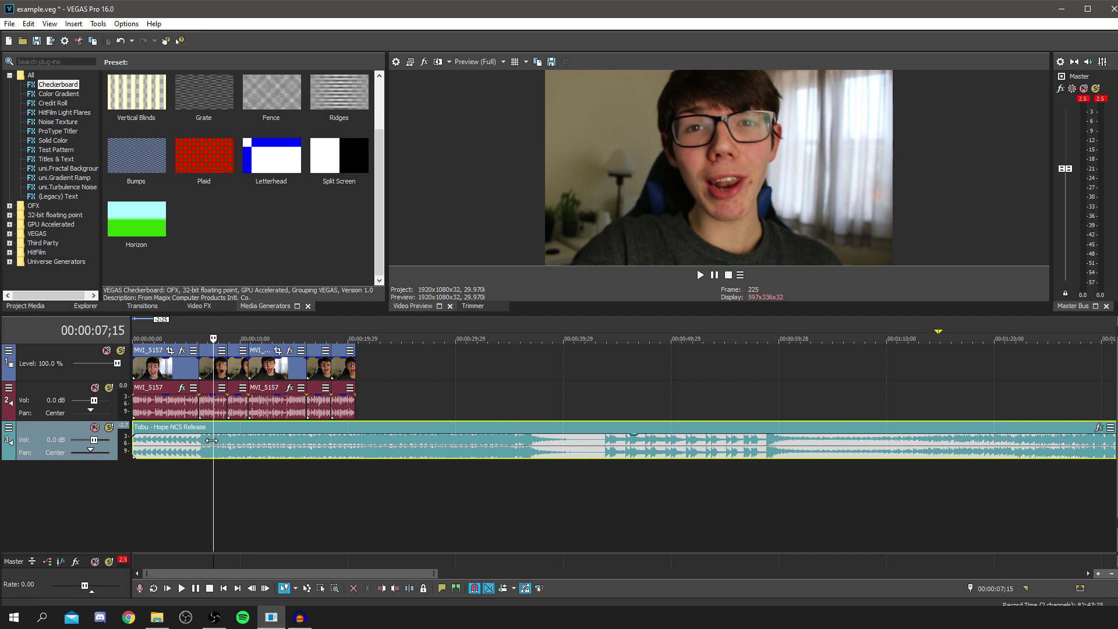
pyautogui.scroll(3, 137, 477)
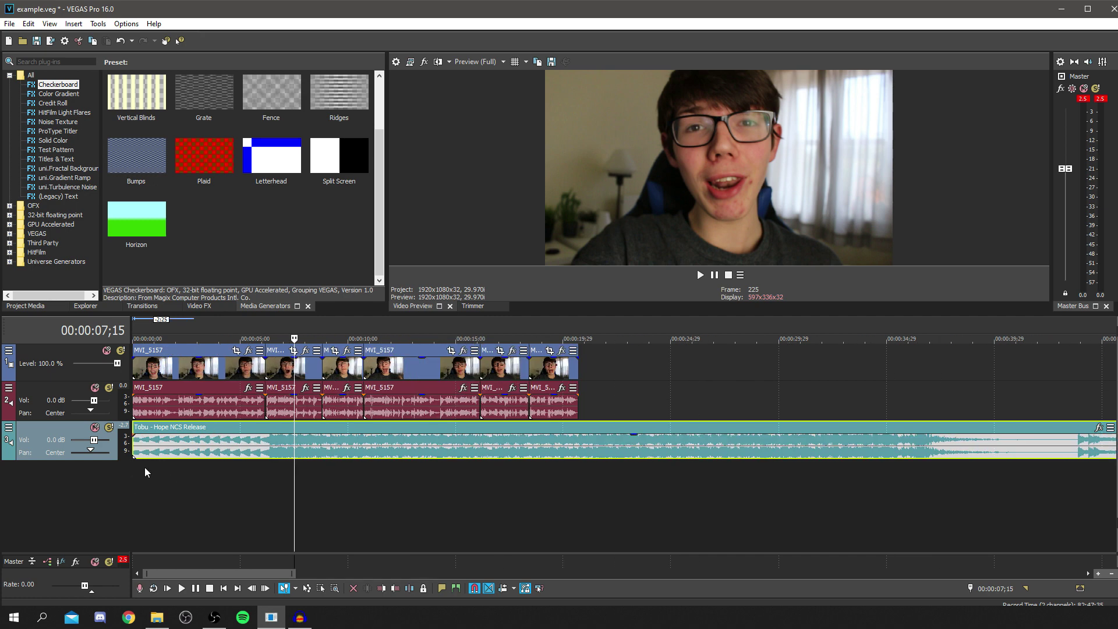
# Step: Play the mix from the project start to judge the music level against the voice
pyautogui.click(144, 466)
pyautogui.press('Home')
pyautogui.press('space')
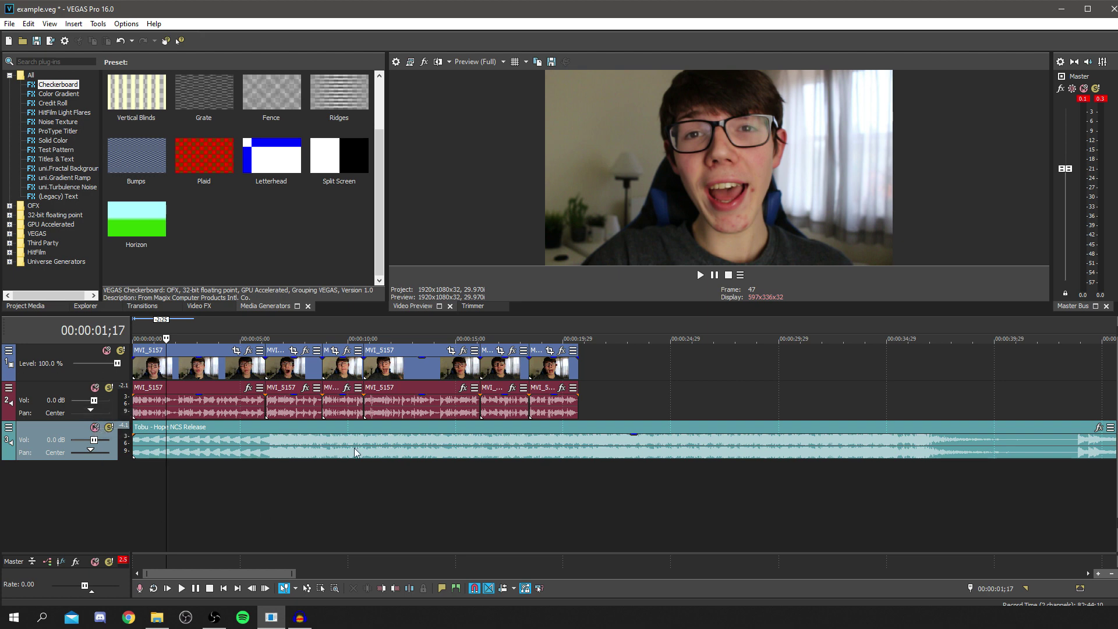
pyautogui.click(205, 437)
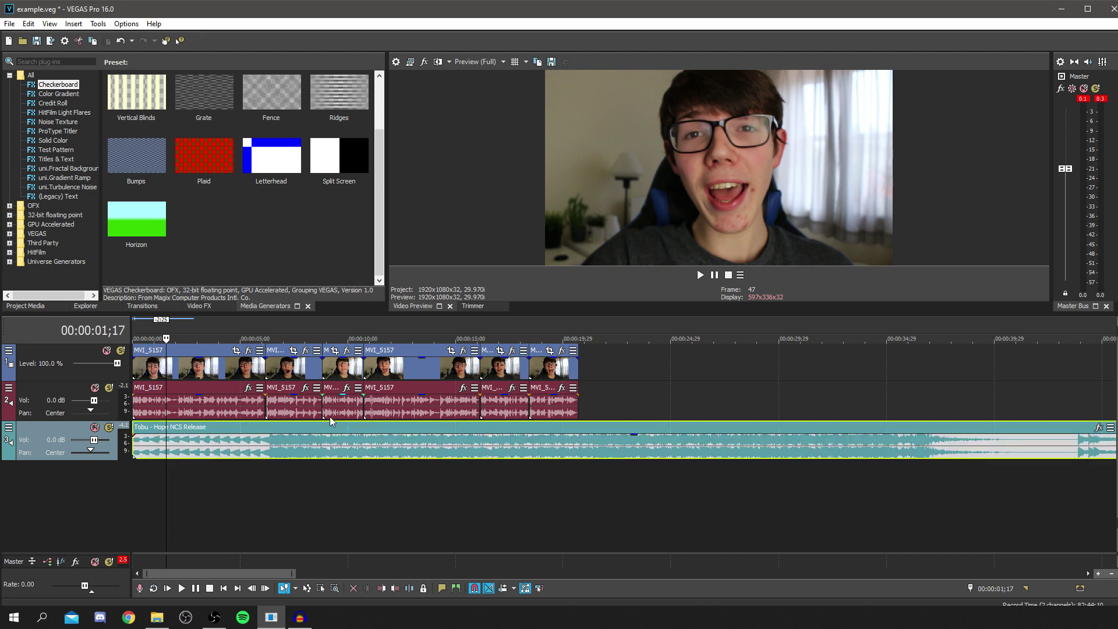
pyautogui.click(234, 415)
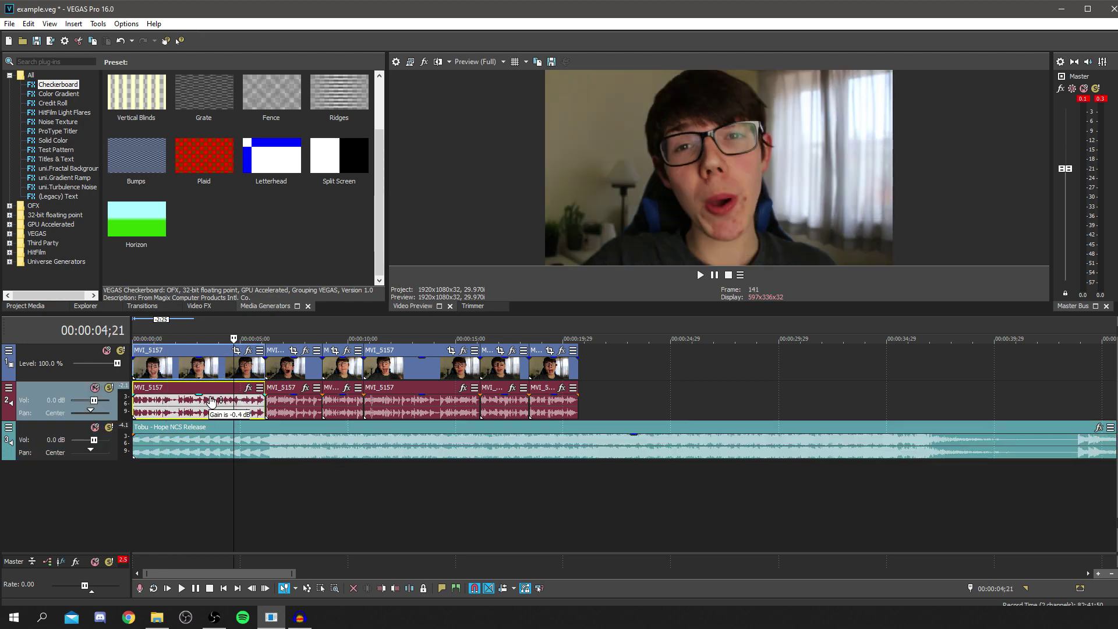
# Step: Try the voice track's volume, then lower the music event's gain to about -22.9 dB
pyautogui.moveTo(94, 400); pyautogui.dragTo(85, 401)
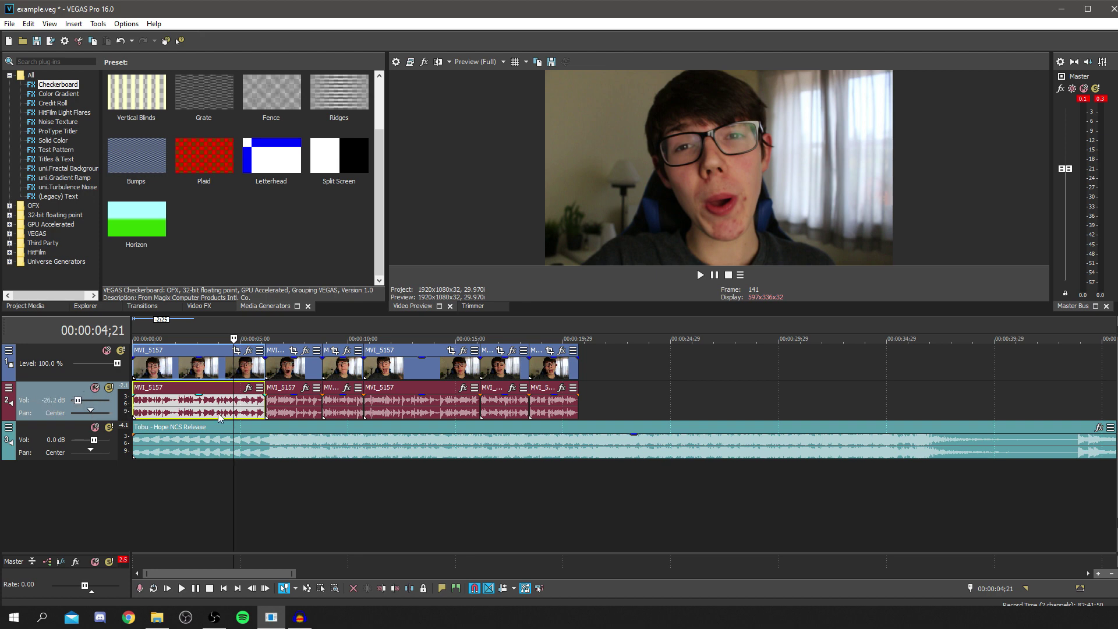
pyautogui.moveTo(76, 400); pyautogui.dragTo(100, 404)
pyautogui.moveTo(213, 394)
pyautogui.mouseDown()
pyautogui.moveTo(211, 419)
pyautogui.moveTo(192, 397)
pyautogui.mouseUp()
pyautogui.moveTo(185, 441); pyautogui.dragTo(185, 463)
# Step: Play the project from about 2 seconds to check the voice and music balance
pyautogui.click(184, 478)
pyautogui.press('space')
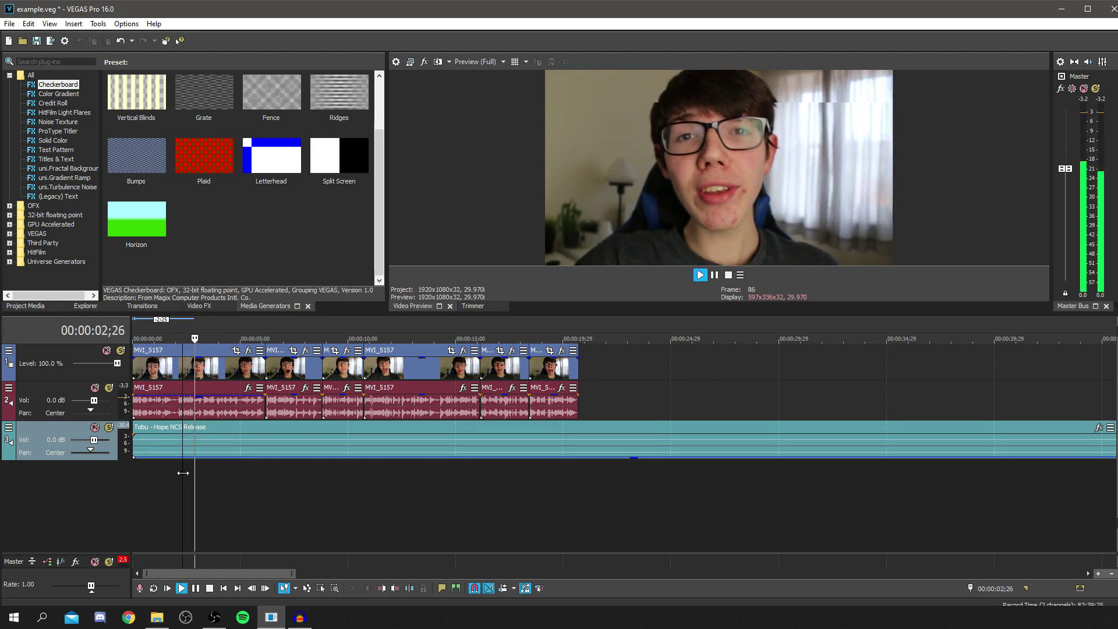
pyautogui.press('space')
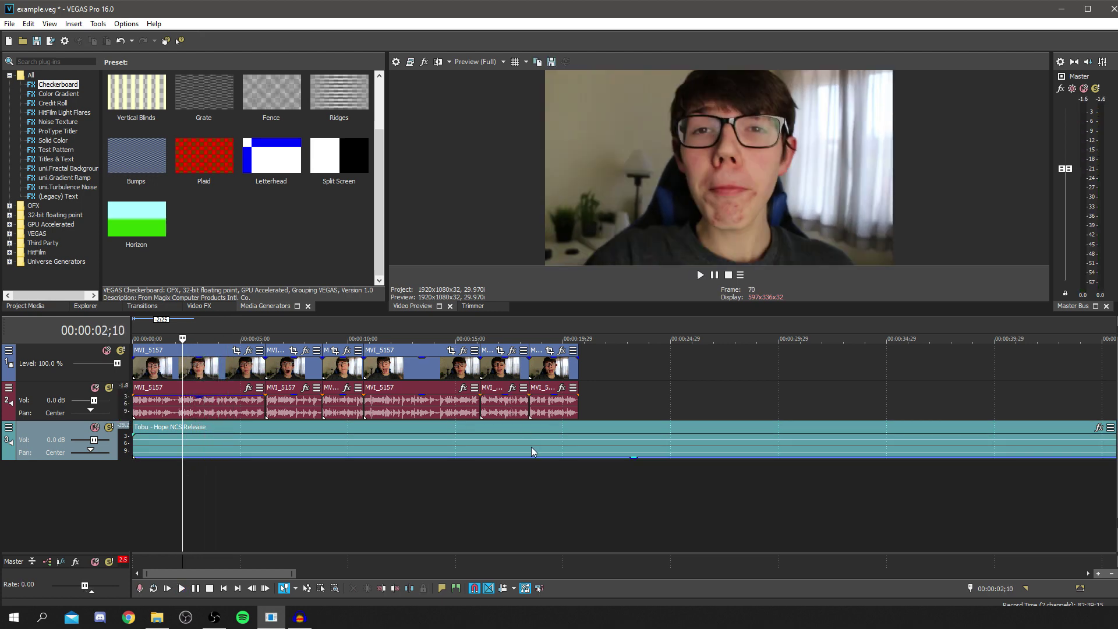
pyautogui.press('space')
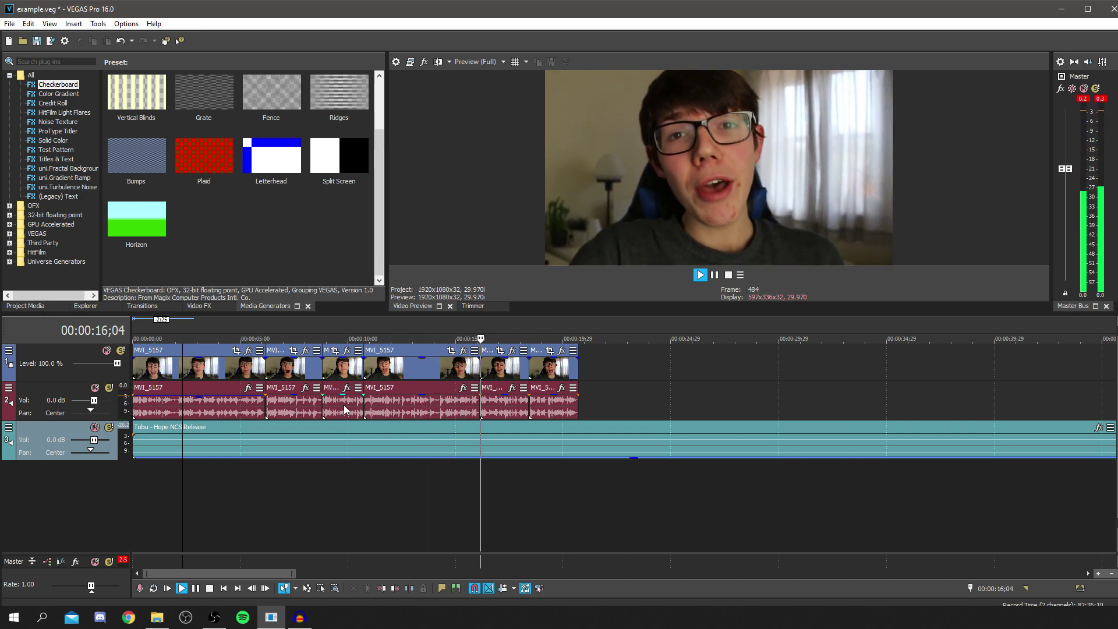
pyautogui.press('space')
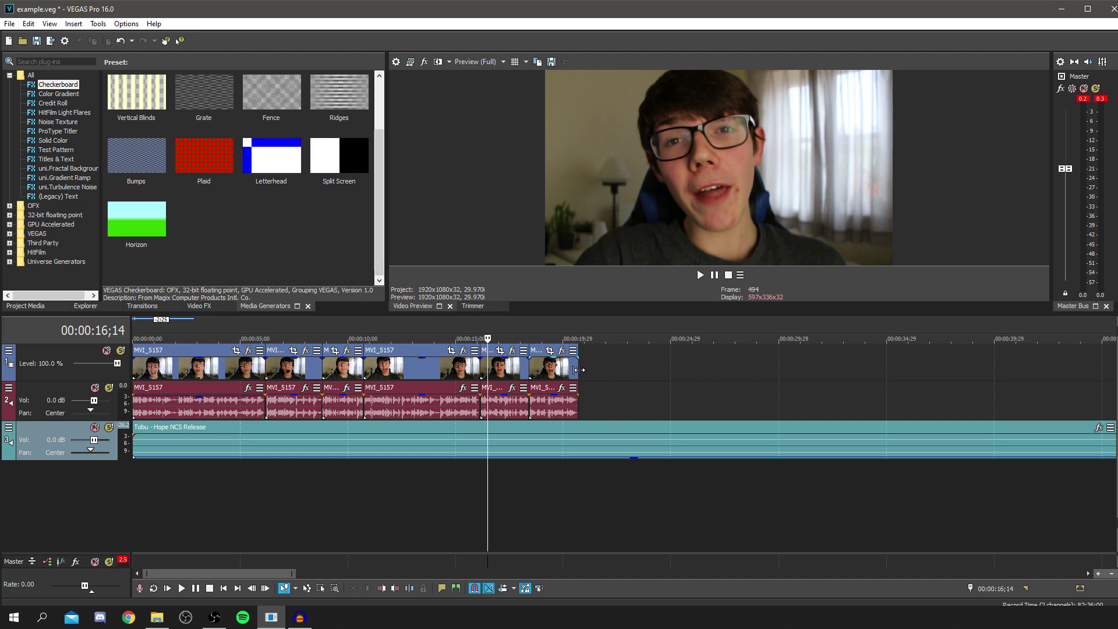
pyautogui.press('space')
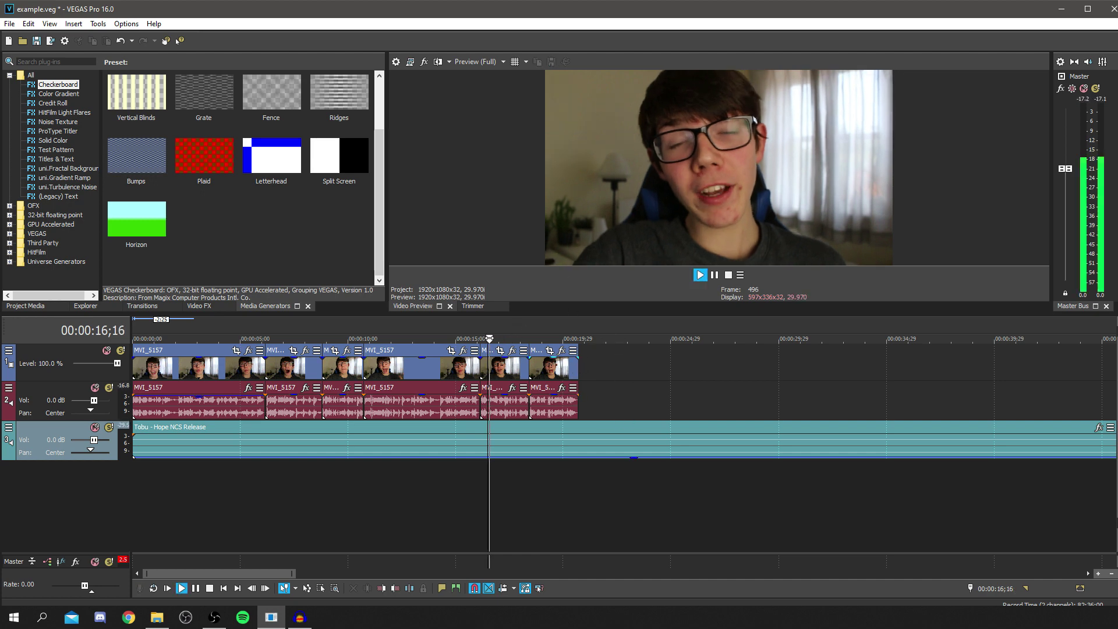
# Step: Split the music at the video's end, about 00:00:21;25, and delete the leftover part
pyautogui.click(578, 485)
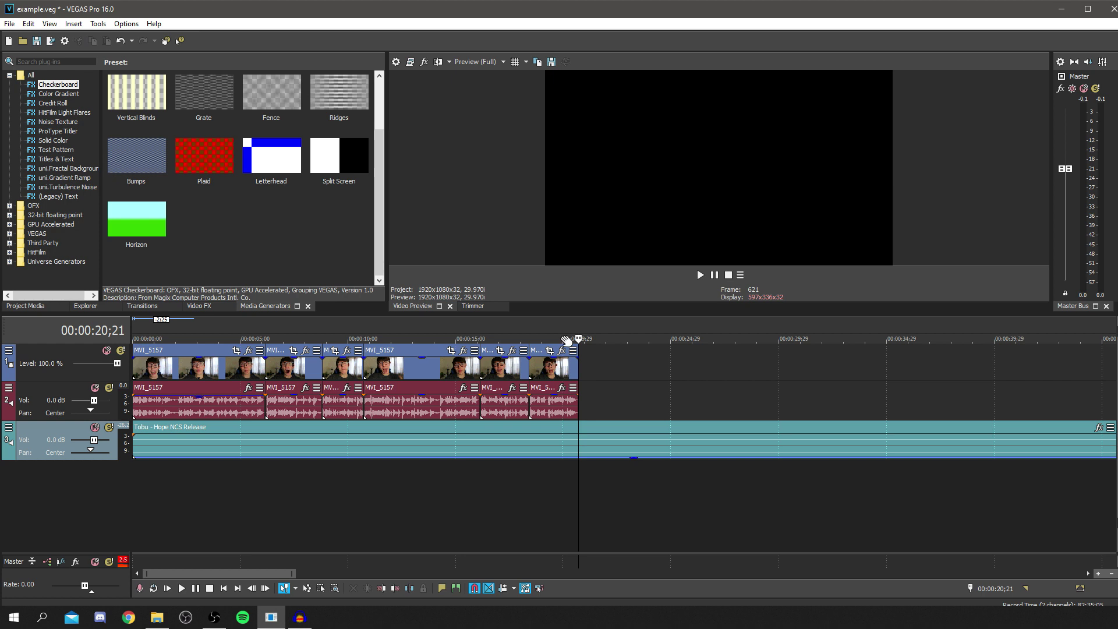
pyautogui.press('s')
pyautogui.click(602, 442)
pyautogui.press('Delete')
pyautogui.scroll(-2, 475, 442)
pyautogui.scroll(-3, 475, 442)
pyautogui.scroll(2, 211, 412)
# Step: Save the project with Ctrl+S
pyautogui.hotkey('ctrl', 's')
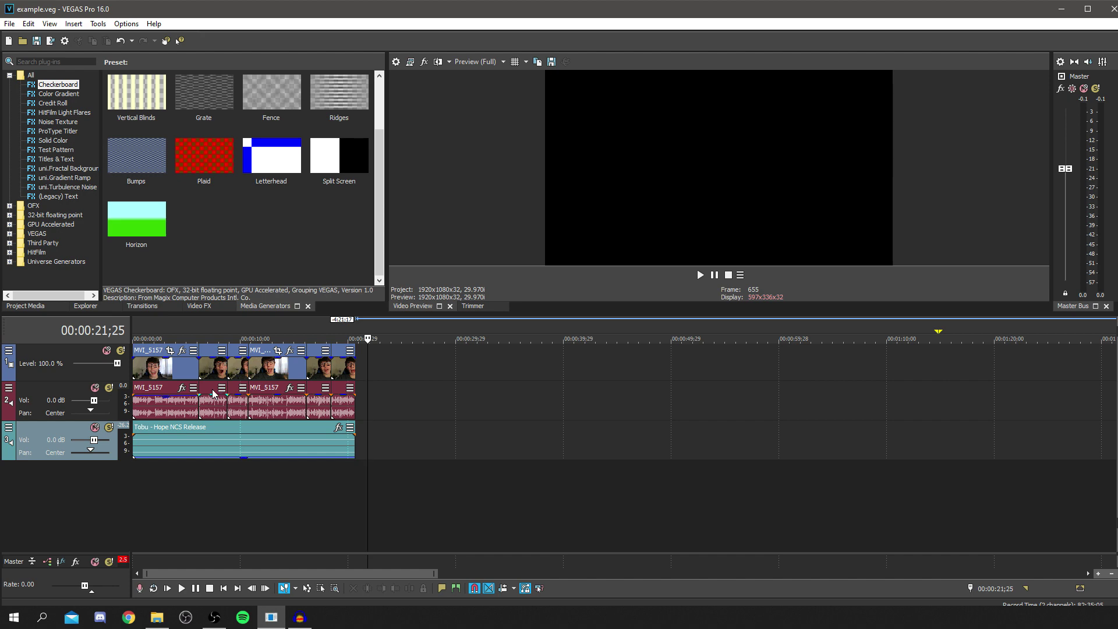
pyautogui.click(9, 23)
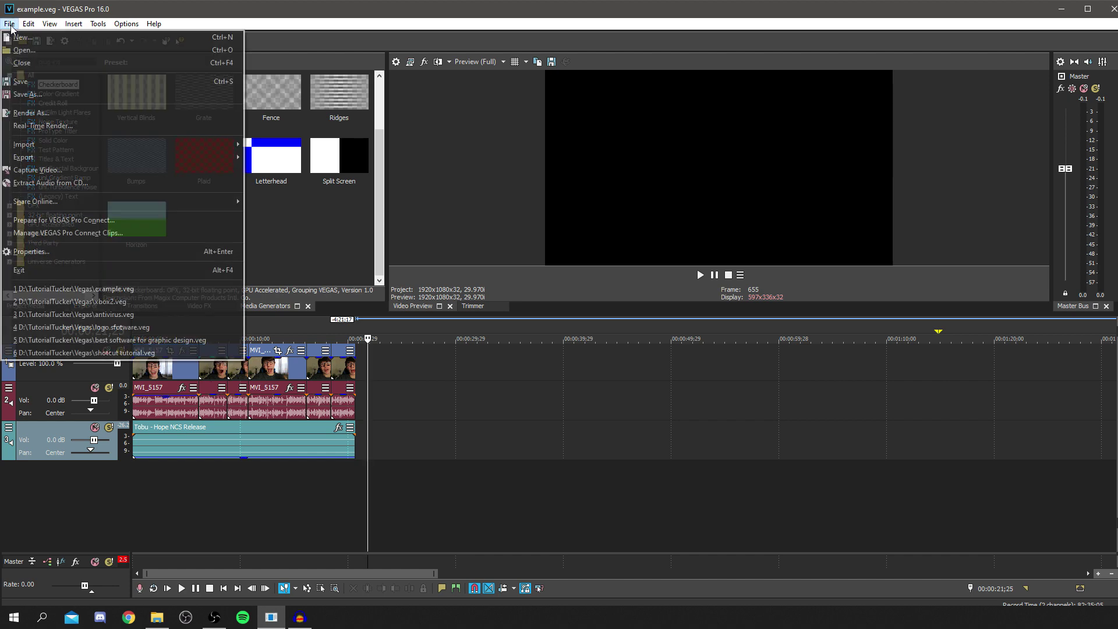
pyautogui.click(159, 432)
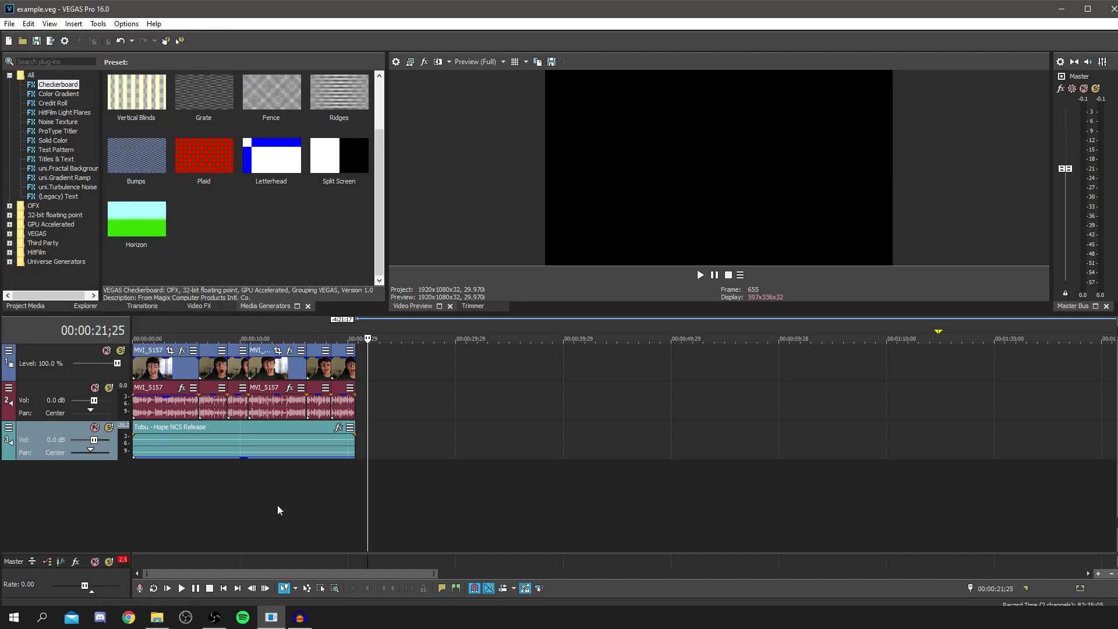
pyautogui.scroll(2, 277, 510)
pyautogui.scroll(-3, 278, 509)
# Step: Insert an empty video track above and an empty audio track below the existing tracks
pyautogui.click(72, 24)
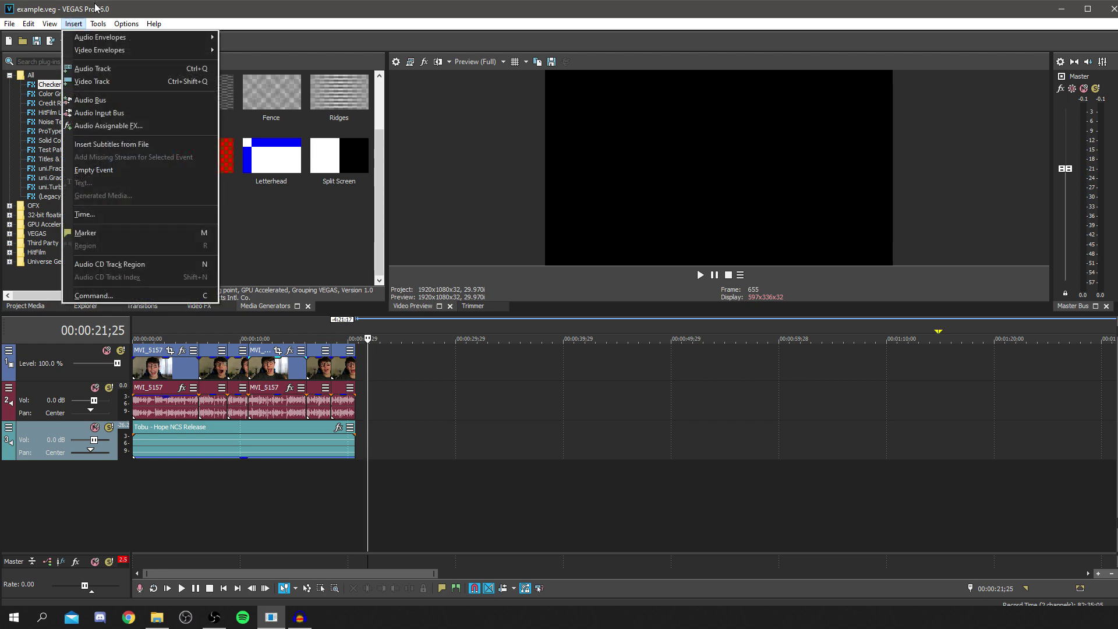
pyautogui.click(90, 17)
pyautogui.click(97, 23)
pyautogui.click(82, 80)
pyautogui.click(74, 23)
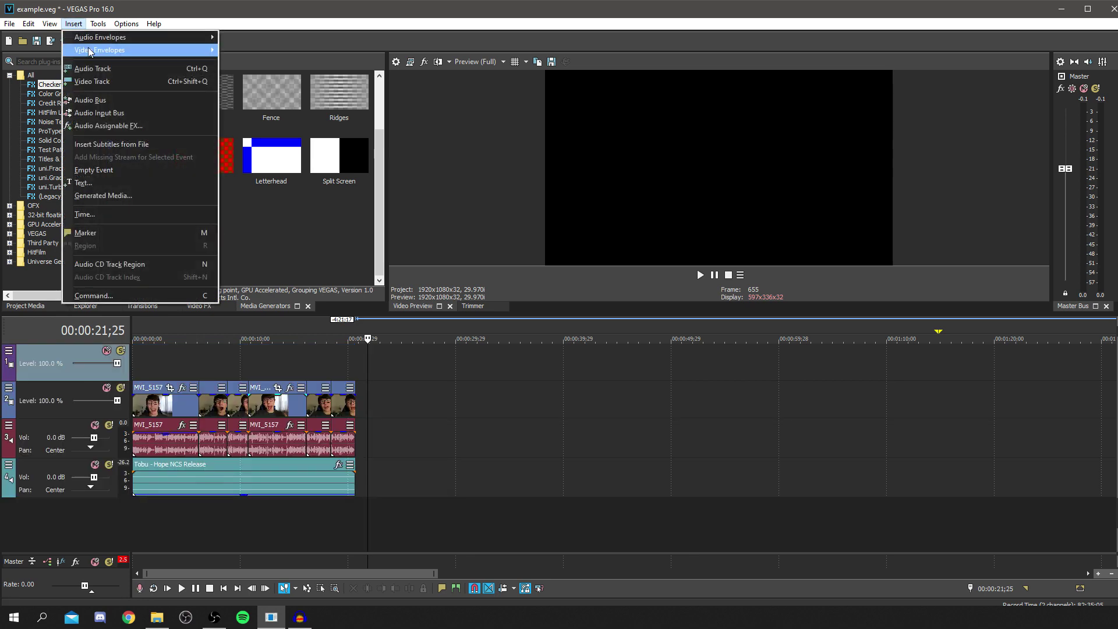
pyautogui.click(114, 69)
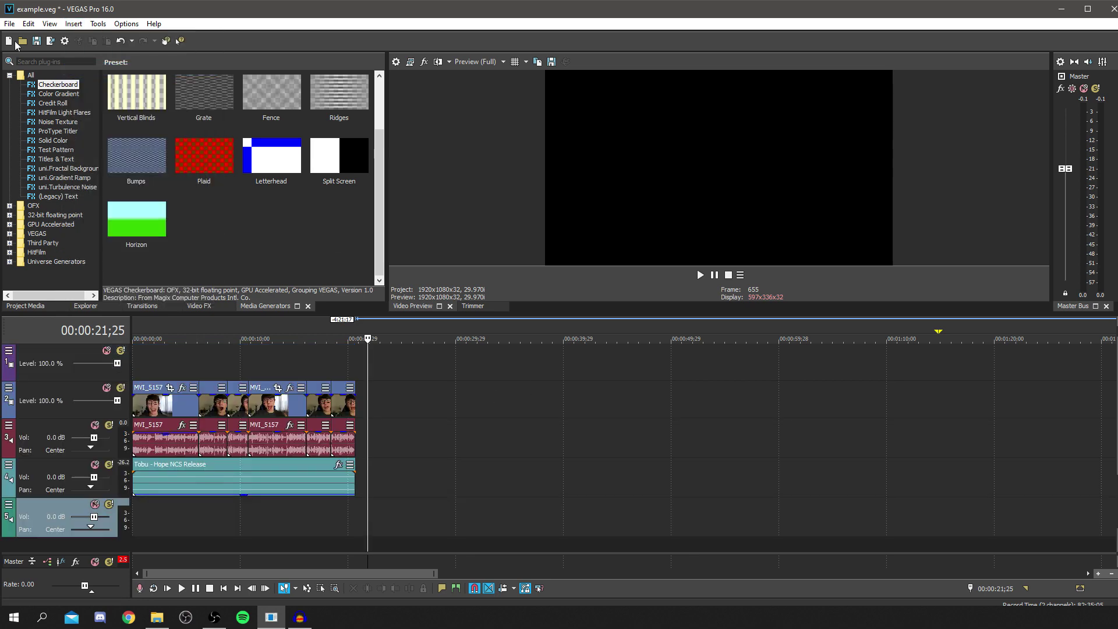
# Step: Save the project as example.veg from the File menu
pyautogui.click(73, 24)
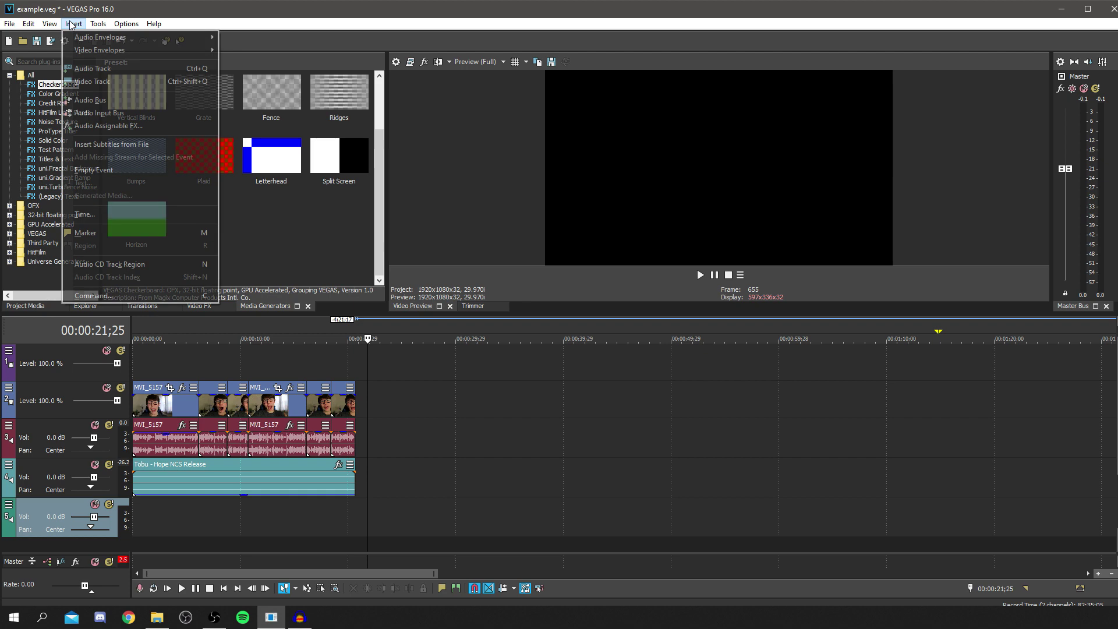
pyautogui.moveTo(7, 24)
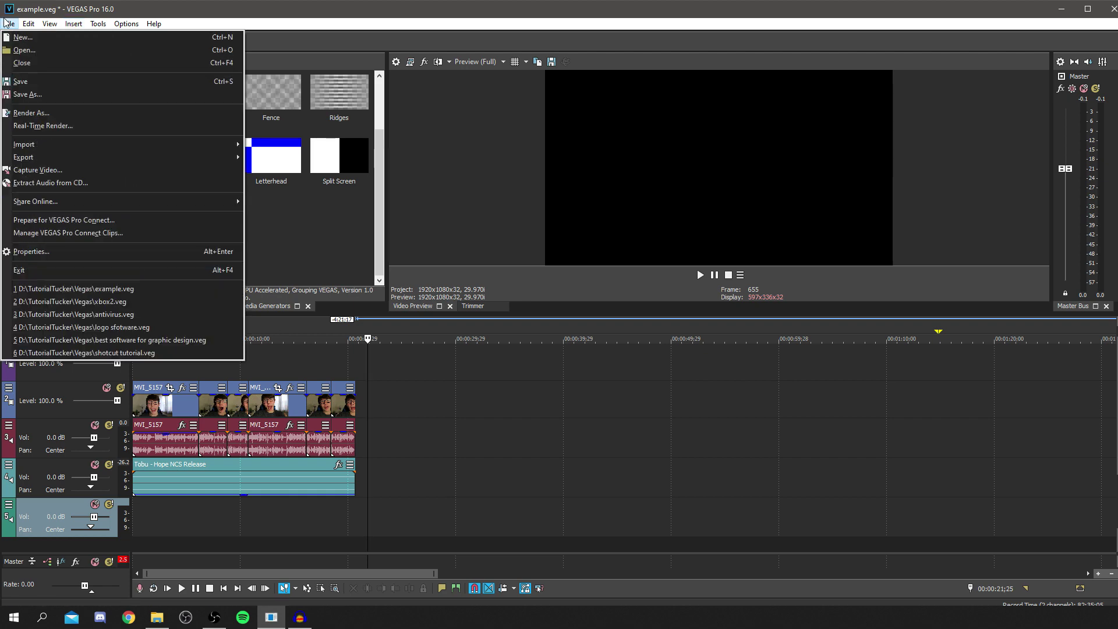
pyautogui.click(35, 81)
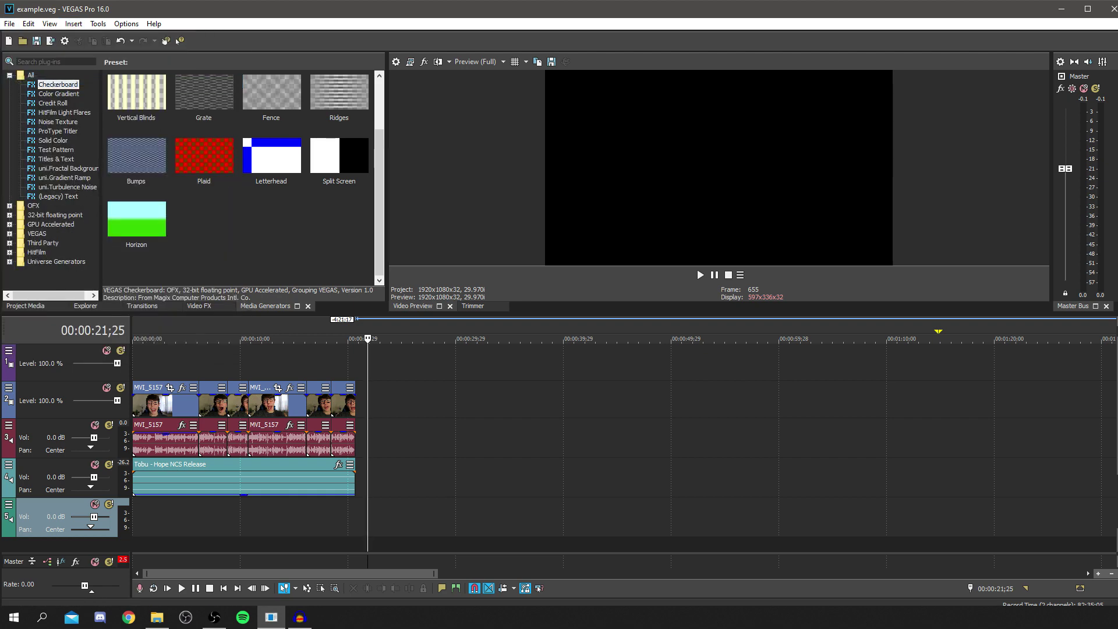
pyautogui.press('super+e')
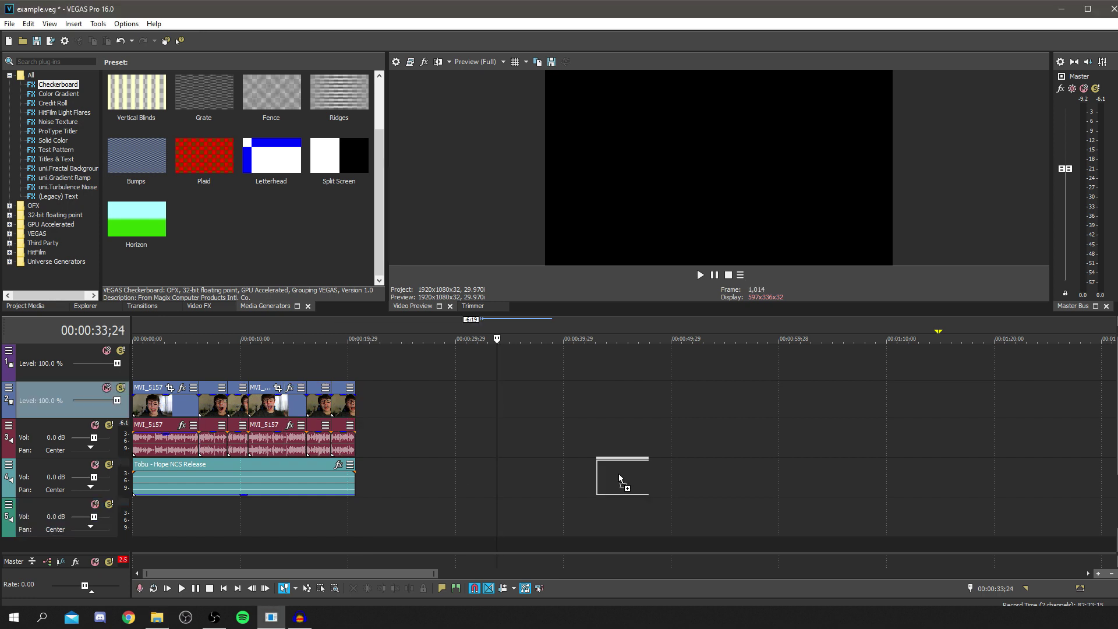
# Step: Drop the like_subscribe green-screen clip onto the timeline and play it back
pyautogui.moveTo(622, 481); pyautogui.dragTo(514, 430)
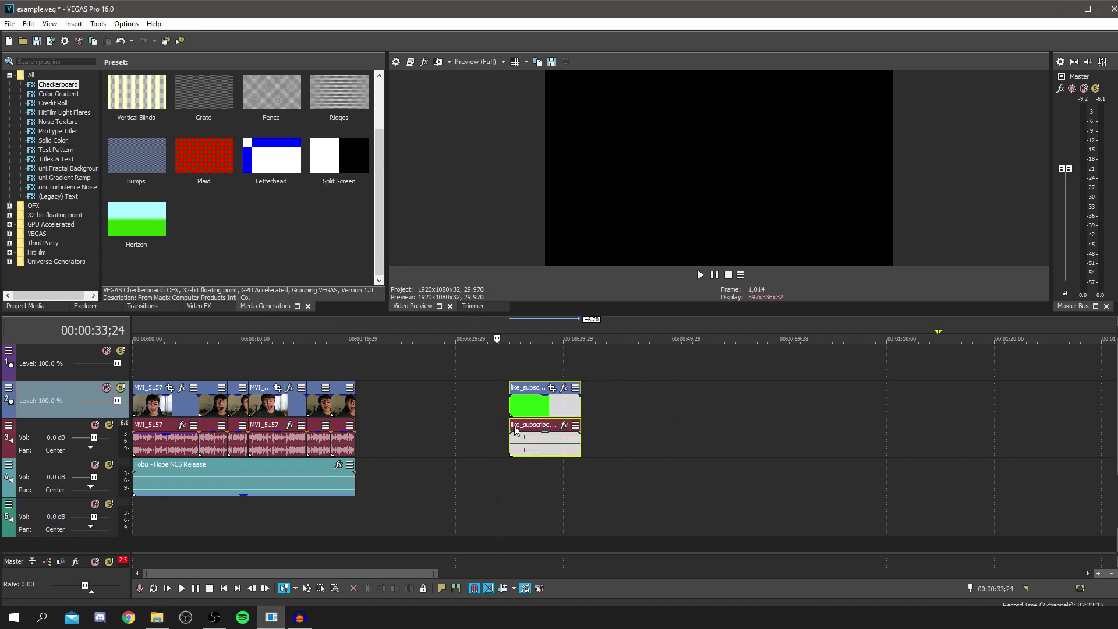
pyautogui.click(521, 367)
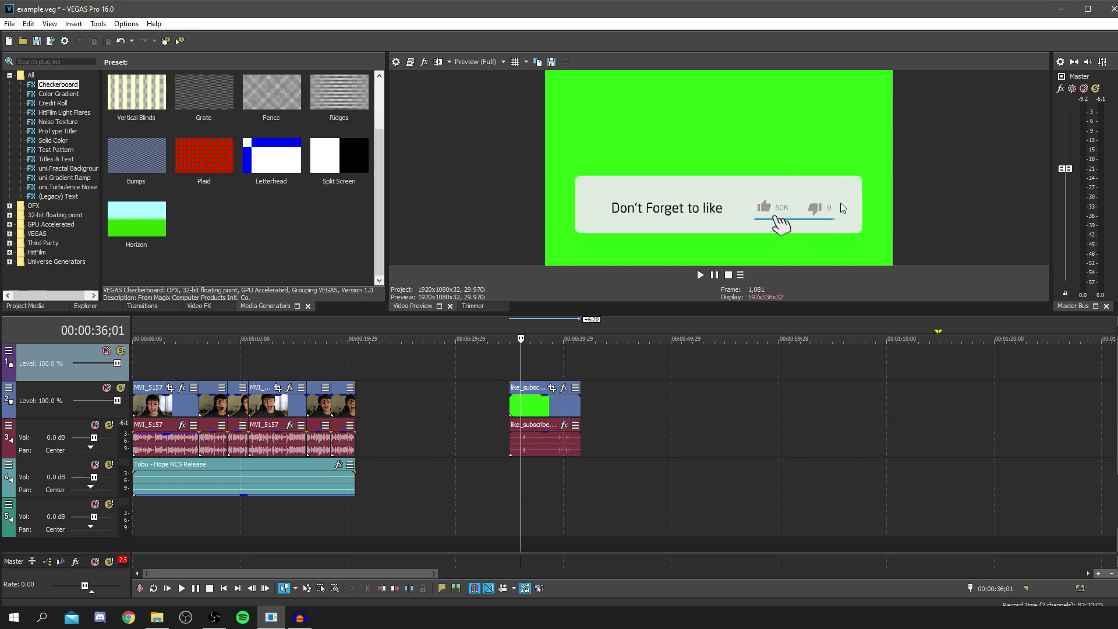
pyautogui.press('space')
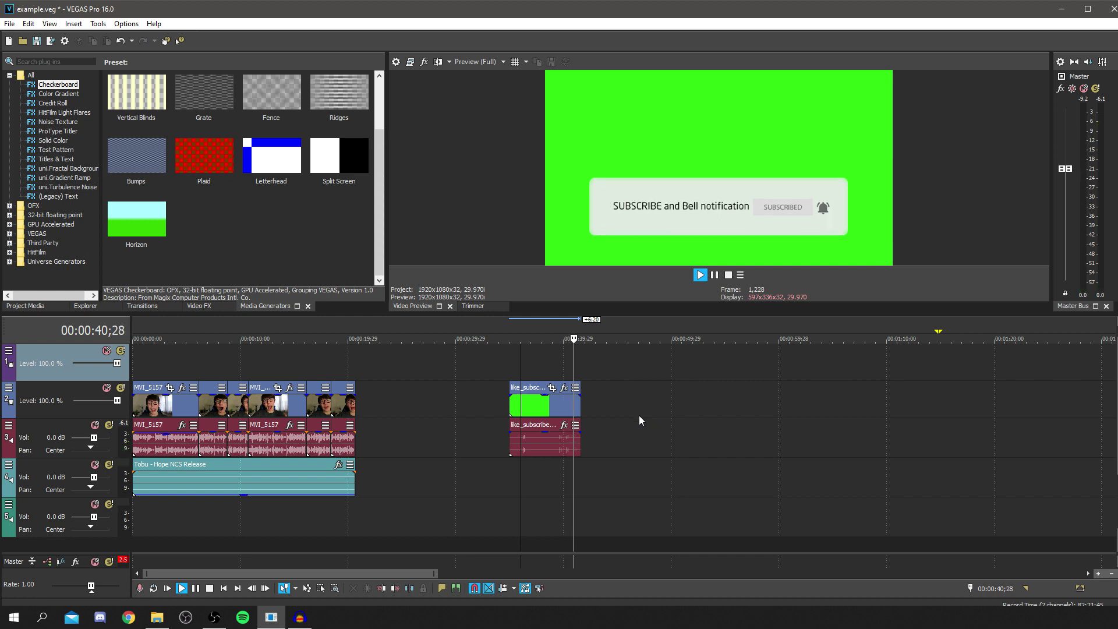
pyautogui.press('space')
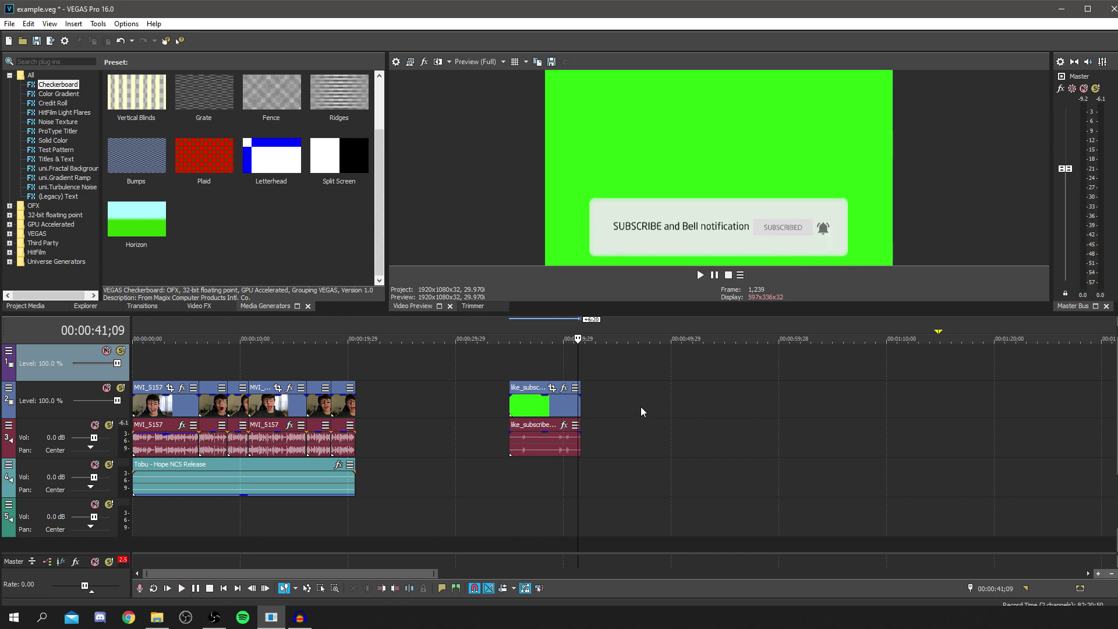
# Step: Disable resampling on the like_subscribe clip and move it right after the MVI_5157 clips
pyautogui.click(520, 409)
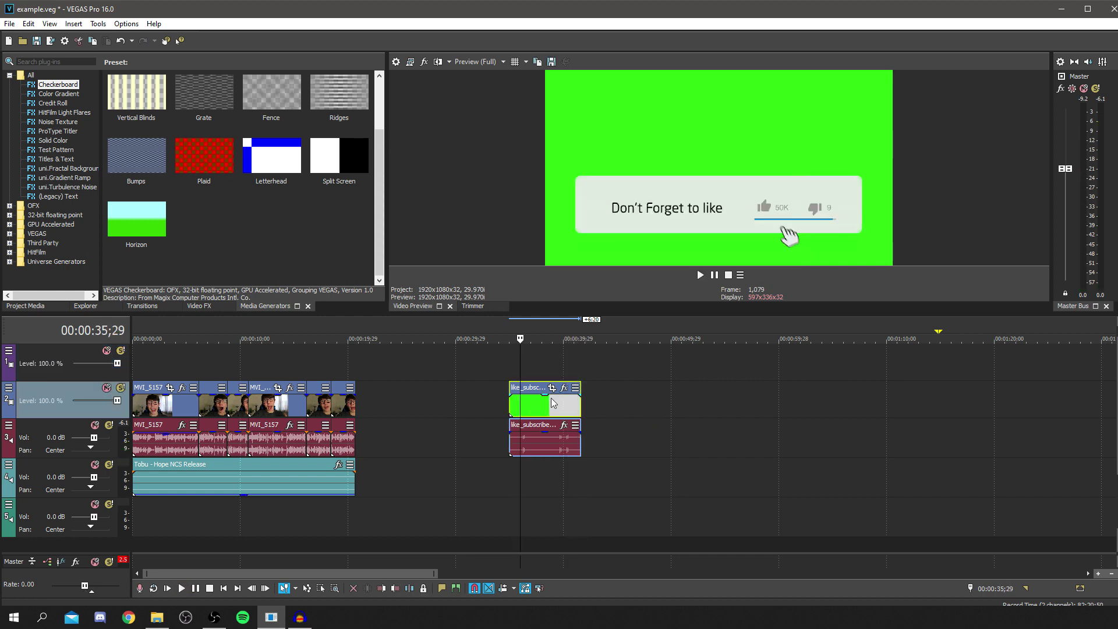
pyautogui.rightClick(552, 403)
pyautogui.click(674, 597)
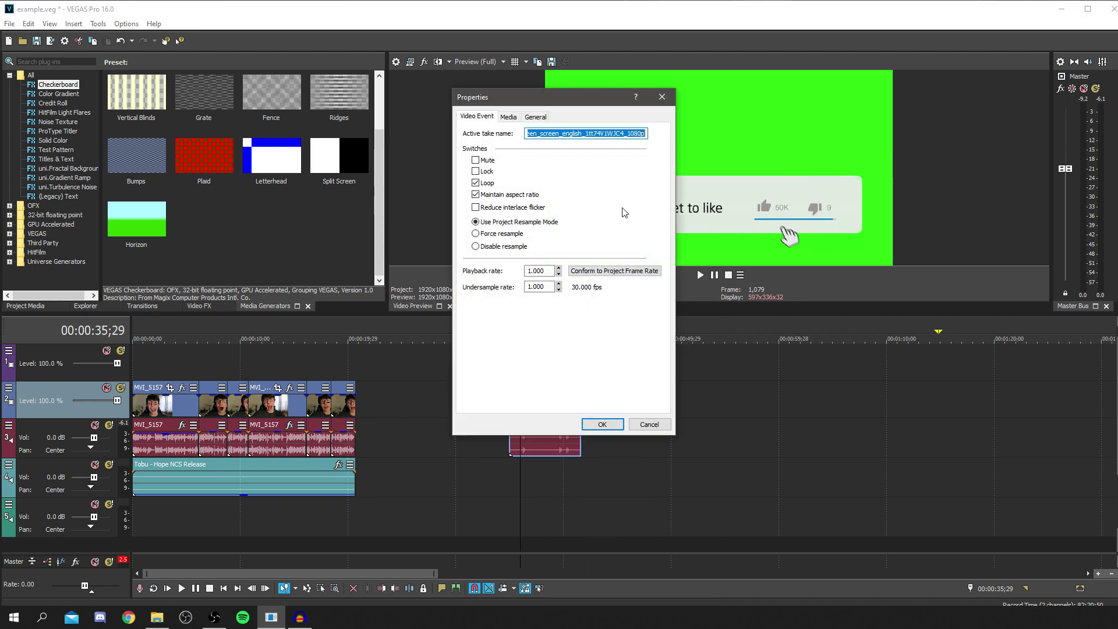
pyautogui.click(494, 247)
pyautogui.click(602, 424)
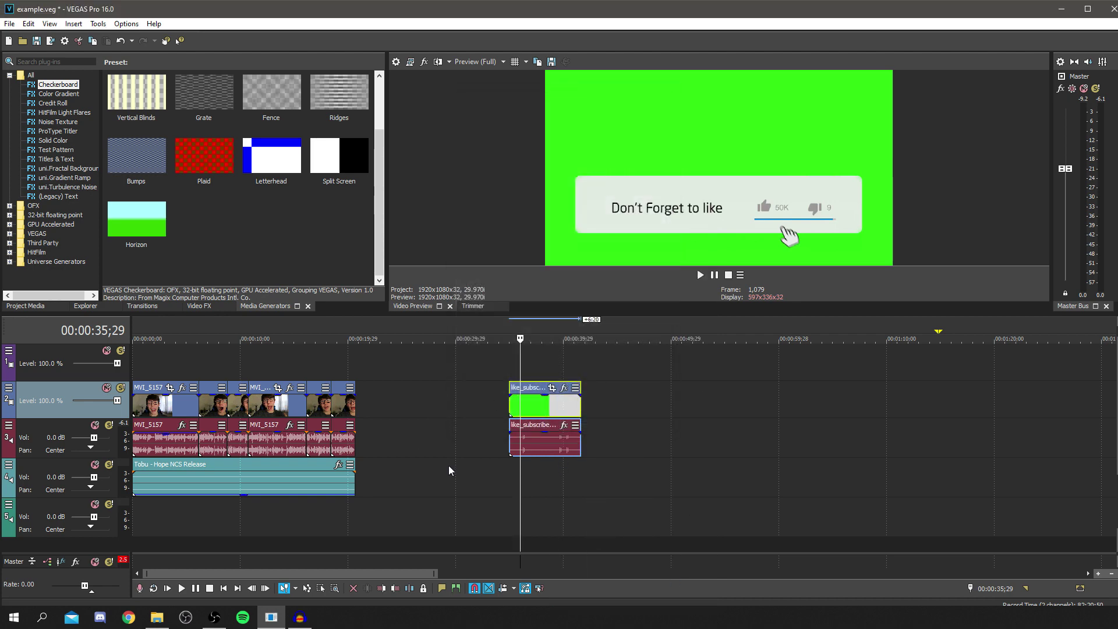
pyautogui.moveTo(520, 418); pyautogui.dragTo(380, 409)
pyautogui.click(343, 373)
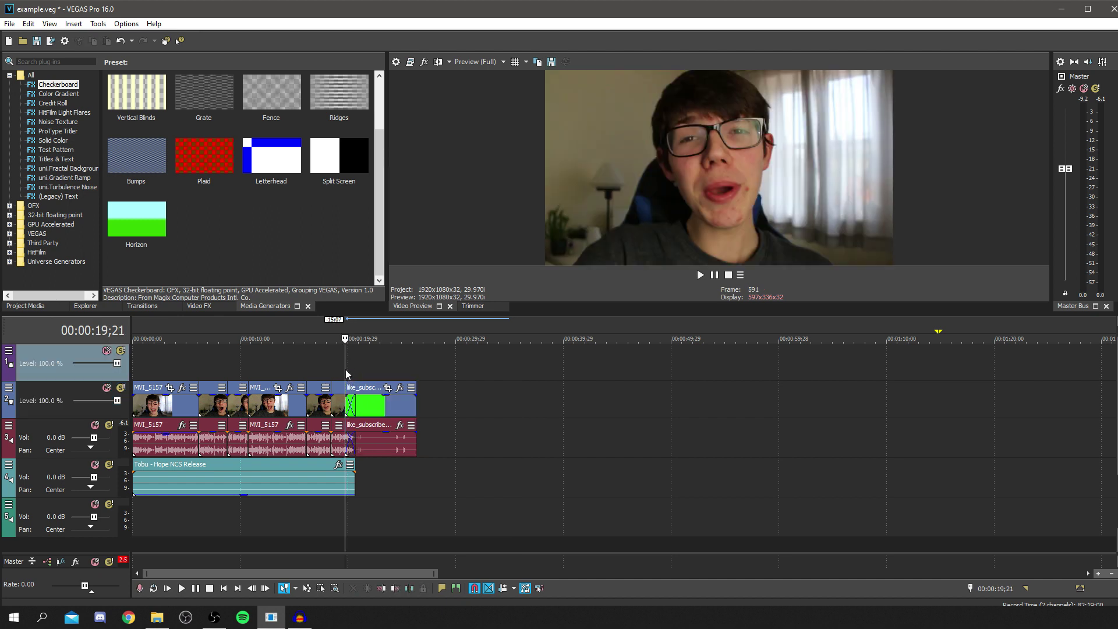
# Step: Move the like_subscribe video to the top track and its audio to the bottom track, starting near 00:00:01
pyautogui.press('space')
pyautogui.press('space')
pyautogui.moveTo(375, 410); pyautogui.dragTo(486, 362)
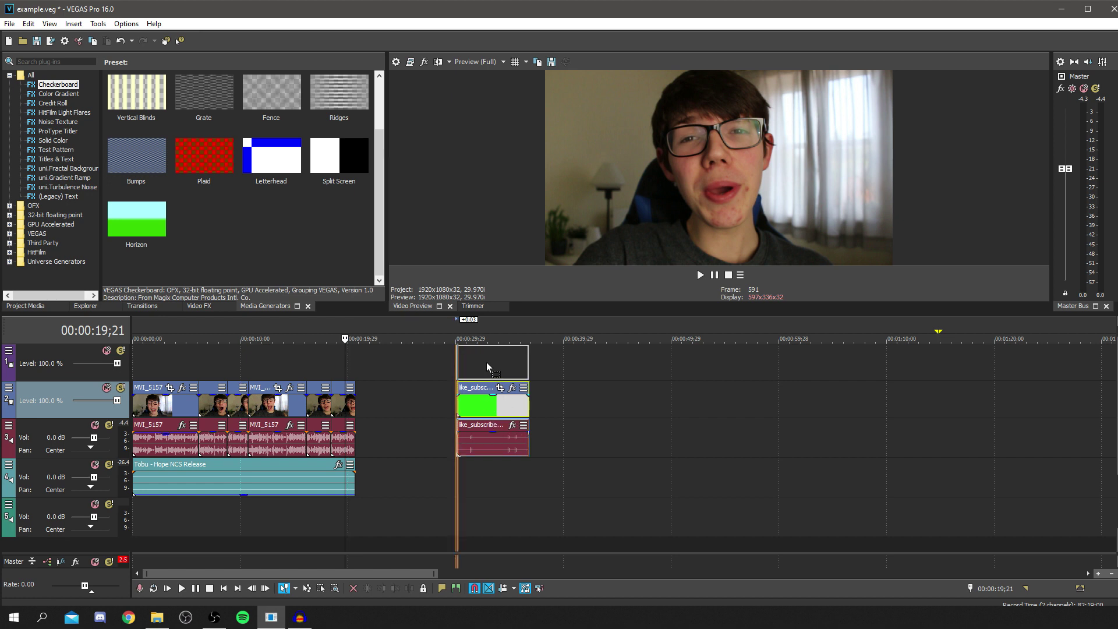
pyautogui.click(583, 443)
pyautogui.click(498, 447)
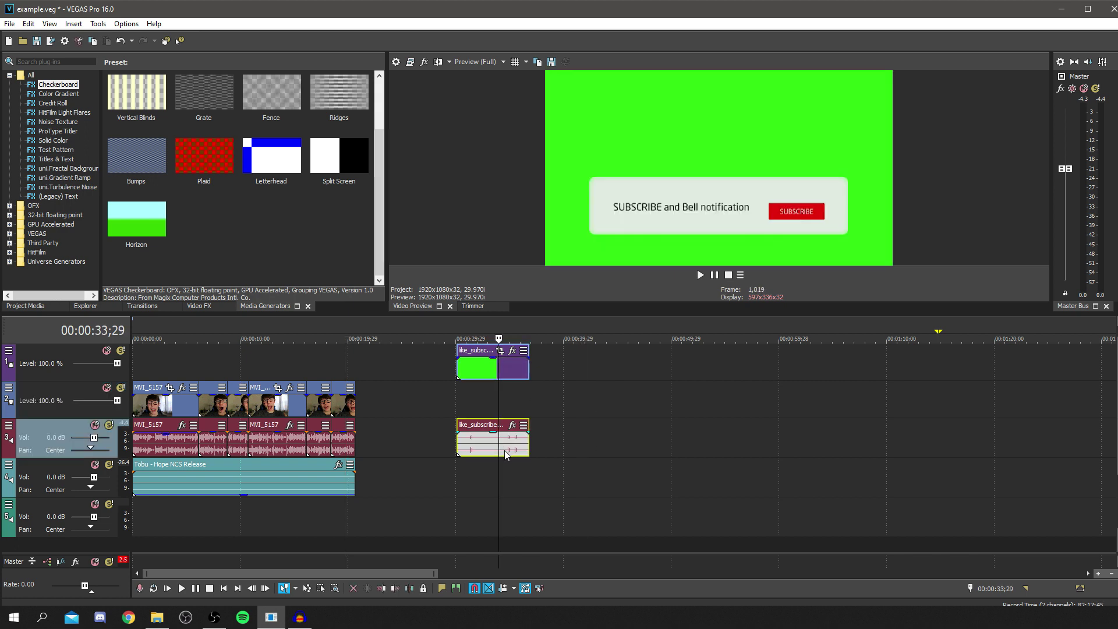
pyautogui.moveTo(501, 449); pyautogui.dragTo(495, 514)
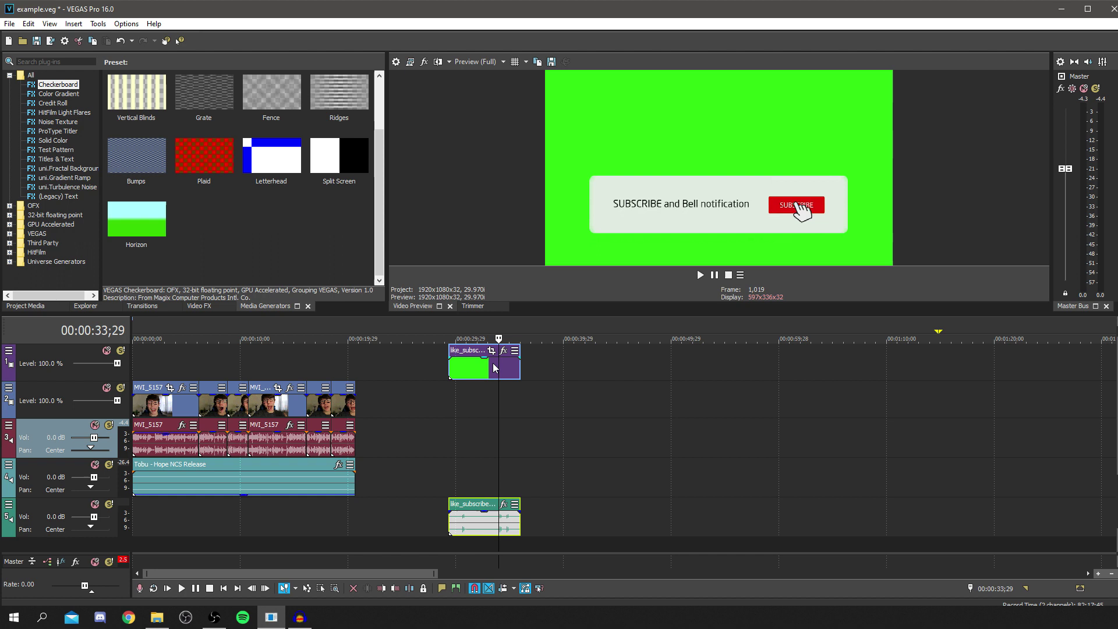
pyautogui.moveTo(491, 374); pyautogui.dragTo(194, 385)
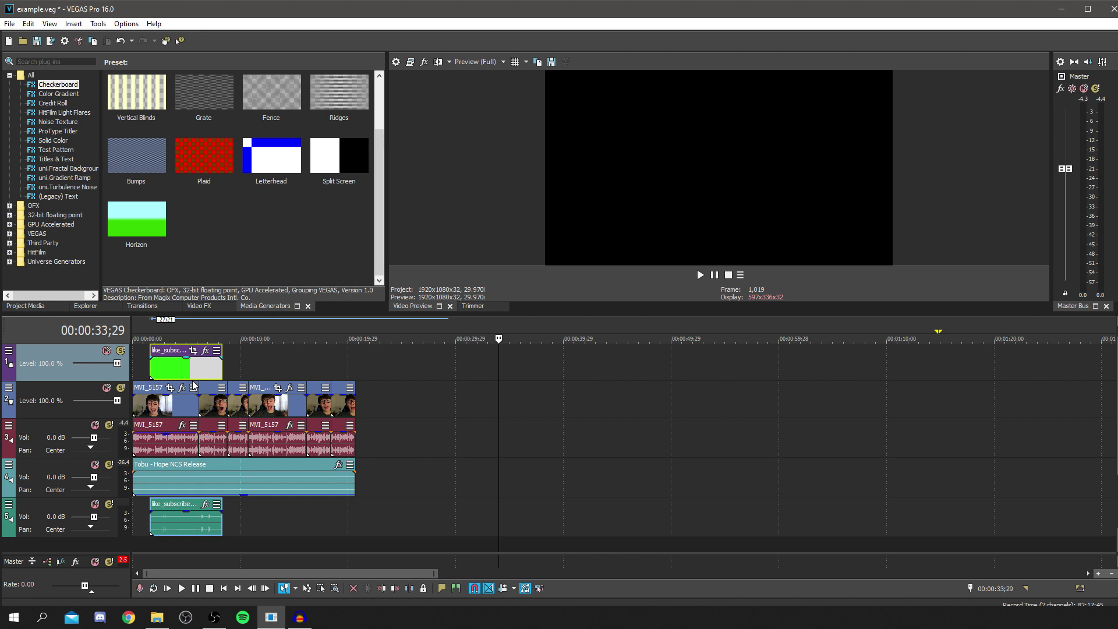
pyautogui.click(149, 366)
pyautogui.press('space')
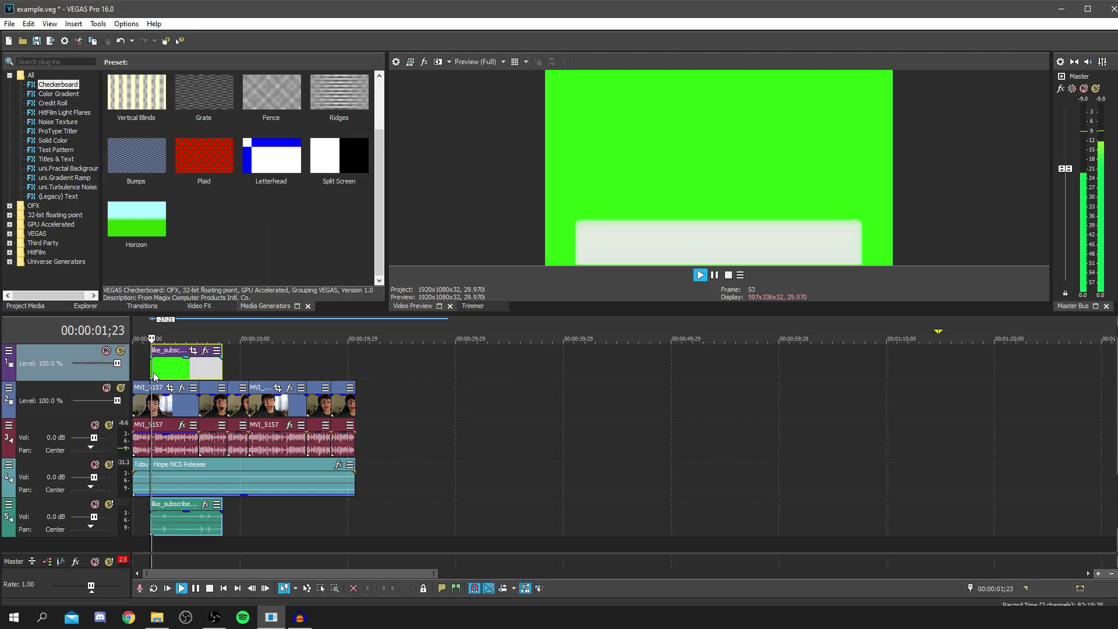
# Step: Apply the Chroma Keyer (Default) preset from Video FX to the like_subscribe overlay event
pyautogui.press('space')
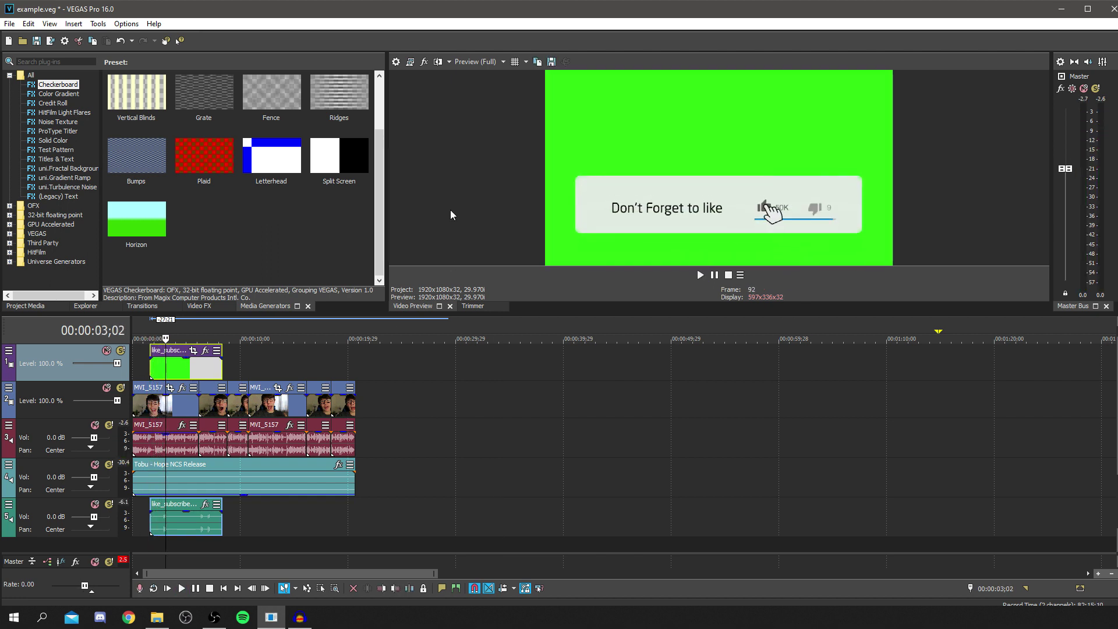
pyautogui.click(199, 306)
pyautogui.scroll(-7, 52, 215)
pyautogui.scroll(1, 51, 207)
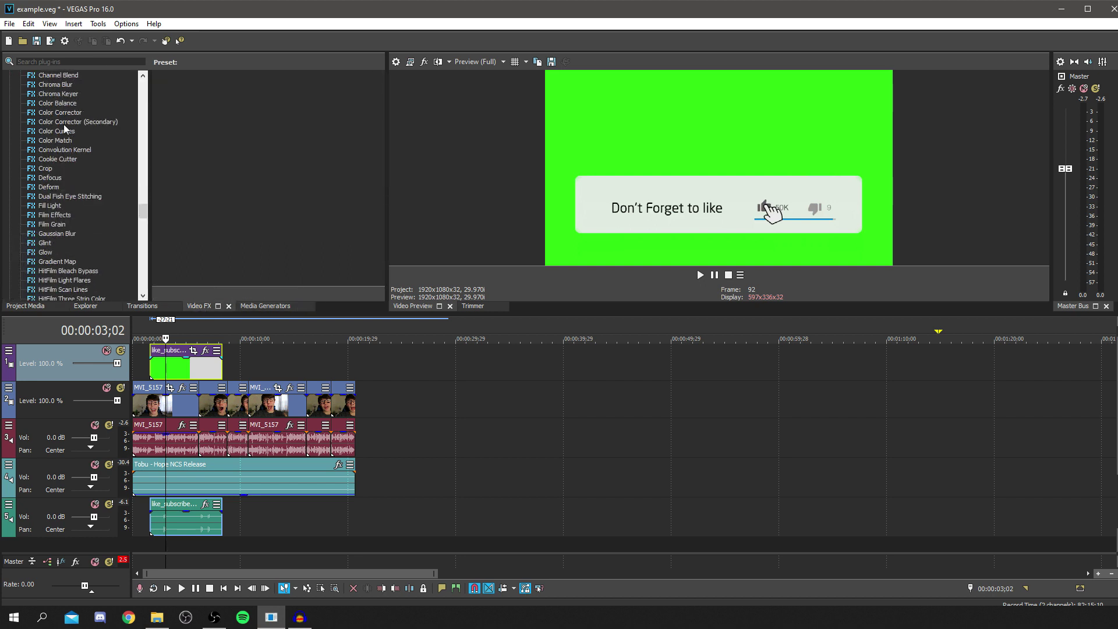
pyautogui.click(64, 93)
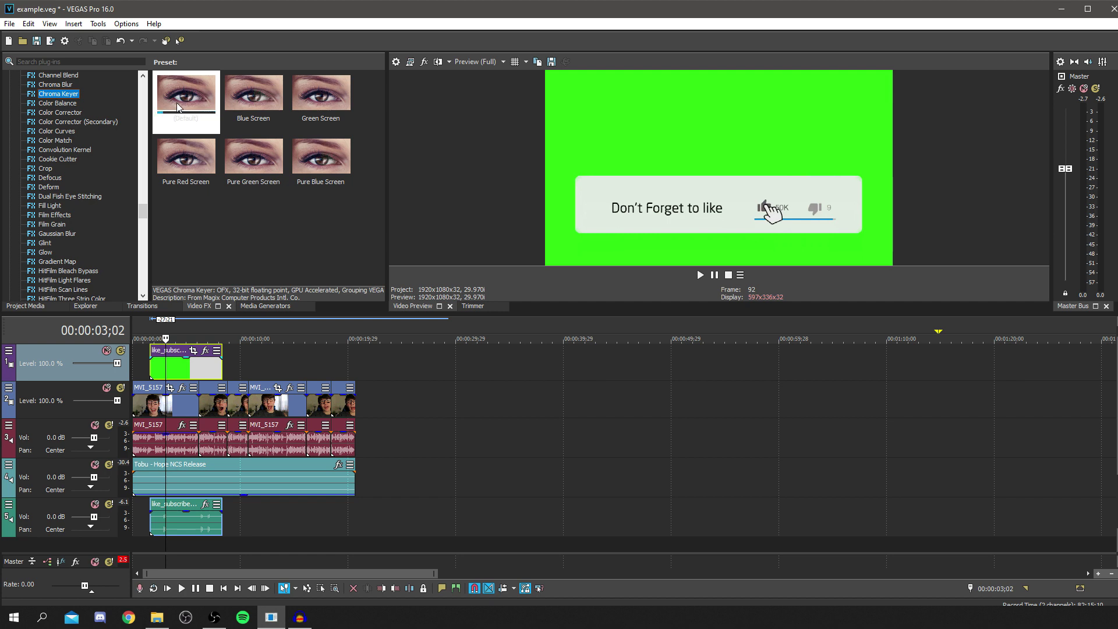
pyautogui.moveTo(176, 103); pyautogui.dragTo(211, 110)
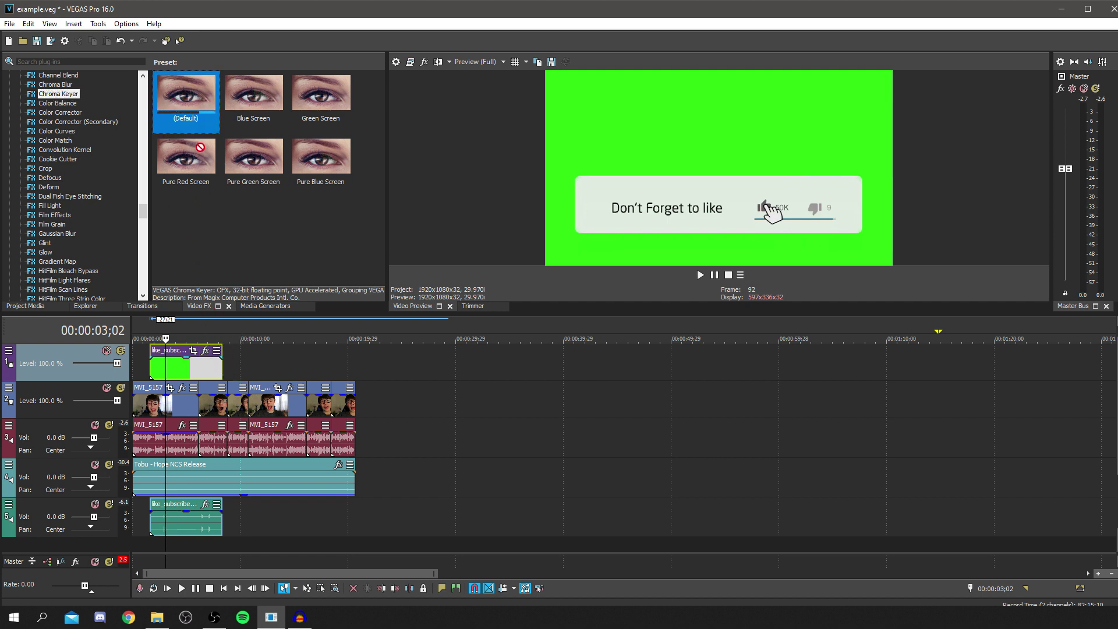
pyautogui.moveTo(194, 356); pyautogui.dragTo(196, 358)
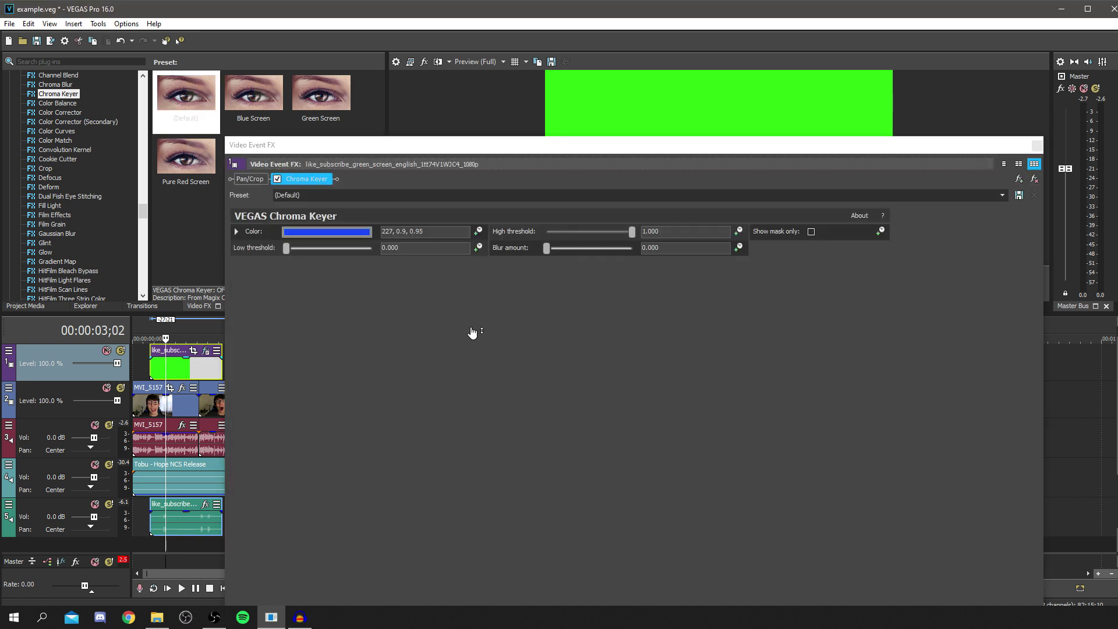
# Step: Set the Chroma Keyer key colour by sampling the overlay's green background, then play the result
pyautogui.click(320, 232)
pyautogui.click(314, 247)
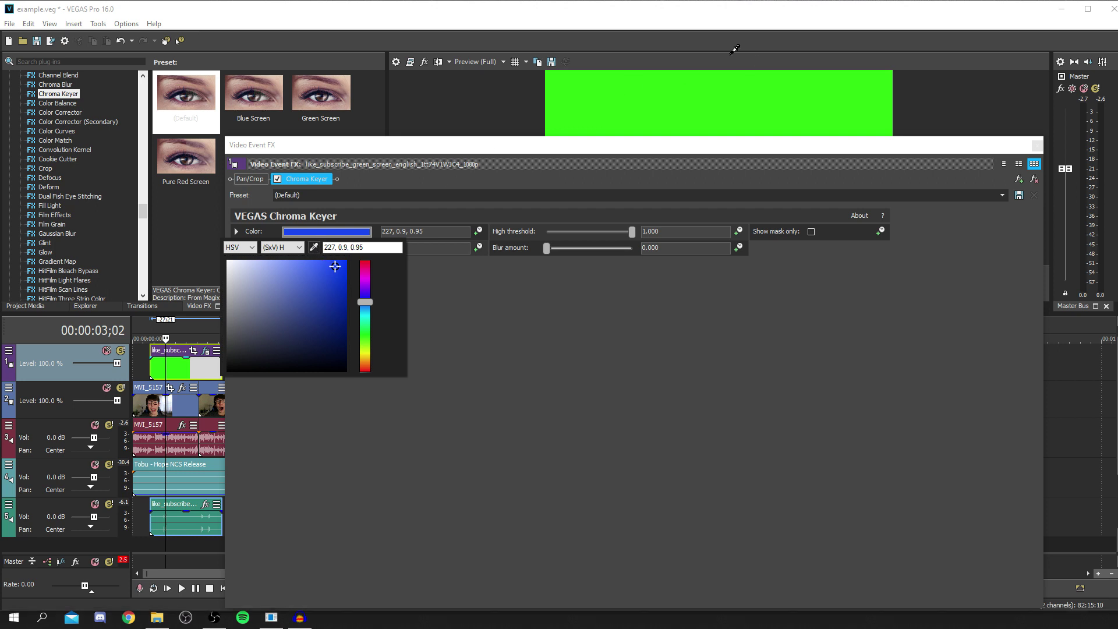
pyautogui.click(596, 94)
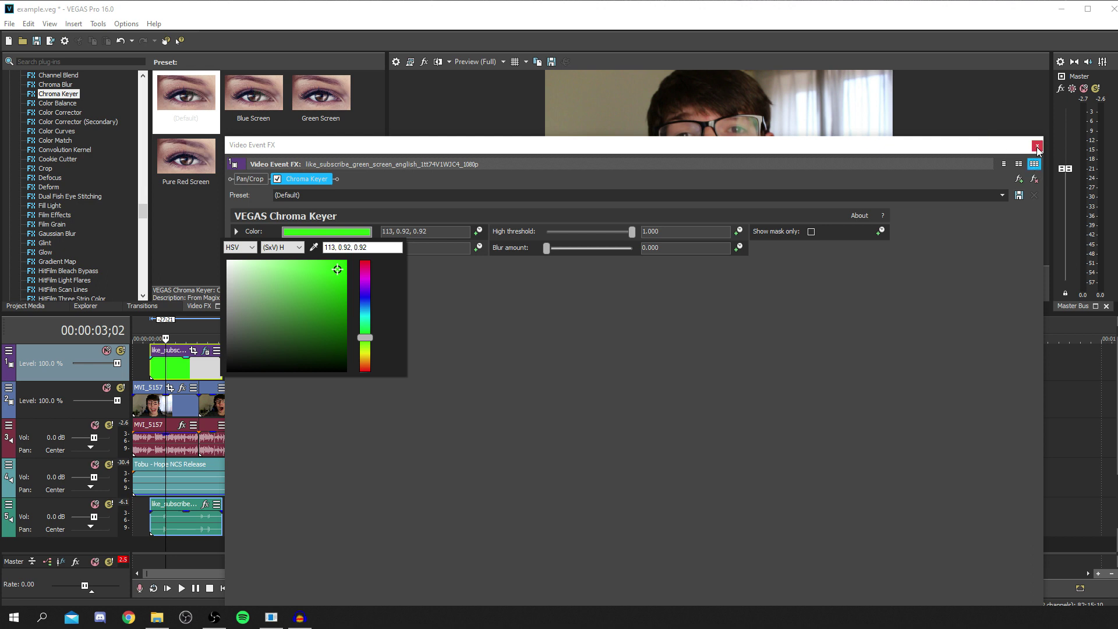
pyautogui.click(1037, 150)
pyautogui.click(1035, 148)
pyautogui.press('space')
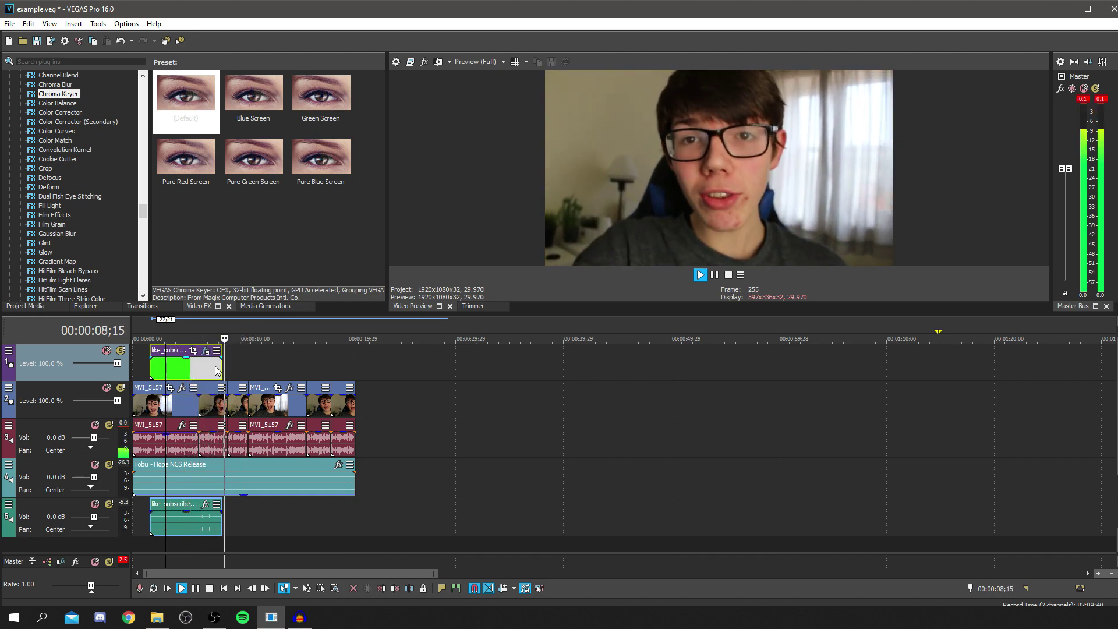
# Step: Shift the like_subscribe overlay clips slightly earlier and return the playhead to 00:00:00;00
pyautogui.press('space')
pyautogui.moveTo(153, 369); pyautogui.dragTo(155, 370)
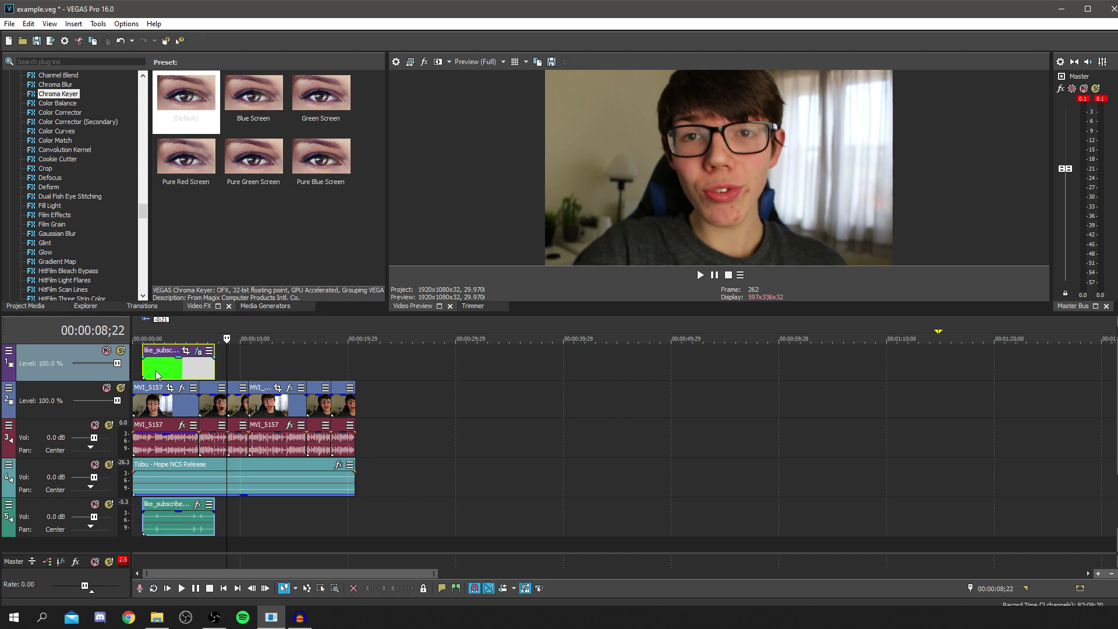
pyautogui.click(185, 350)
pyautogui.scroll(4, 277, 425)
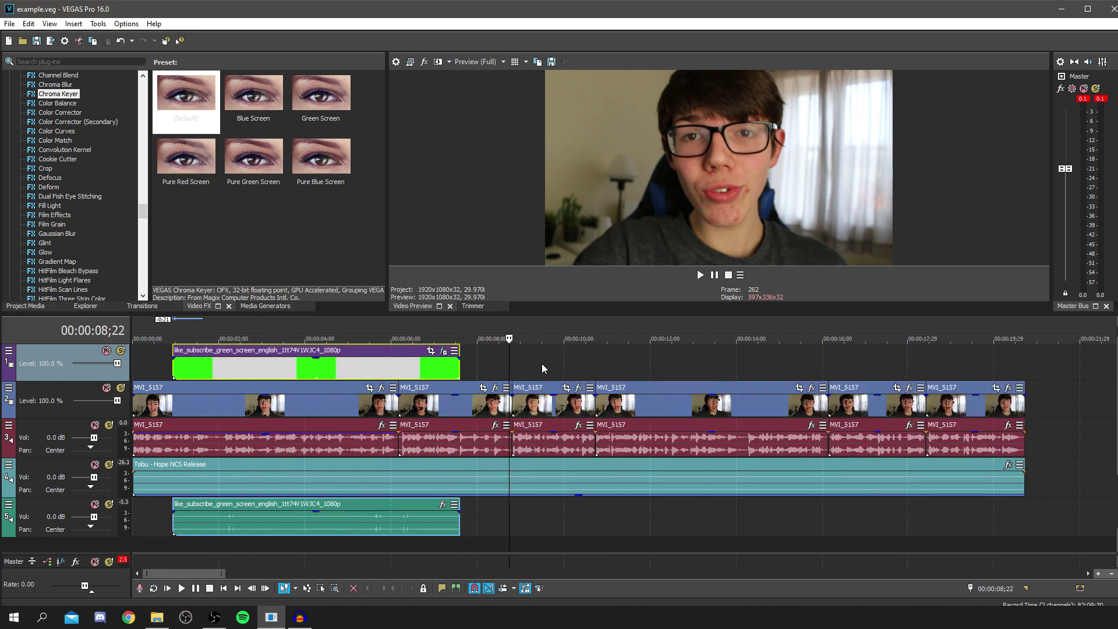
pyautogui.moveTo(509, 369); pyautogui.dragTo(106, 415)
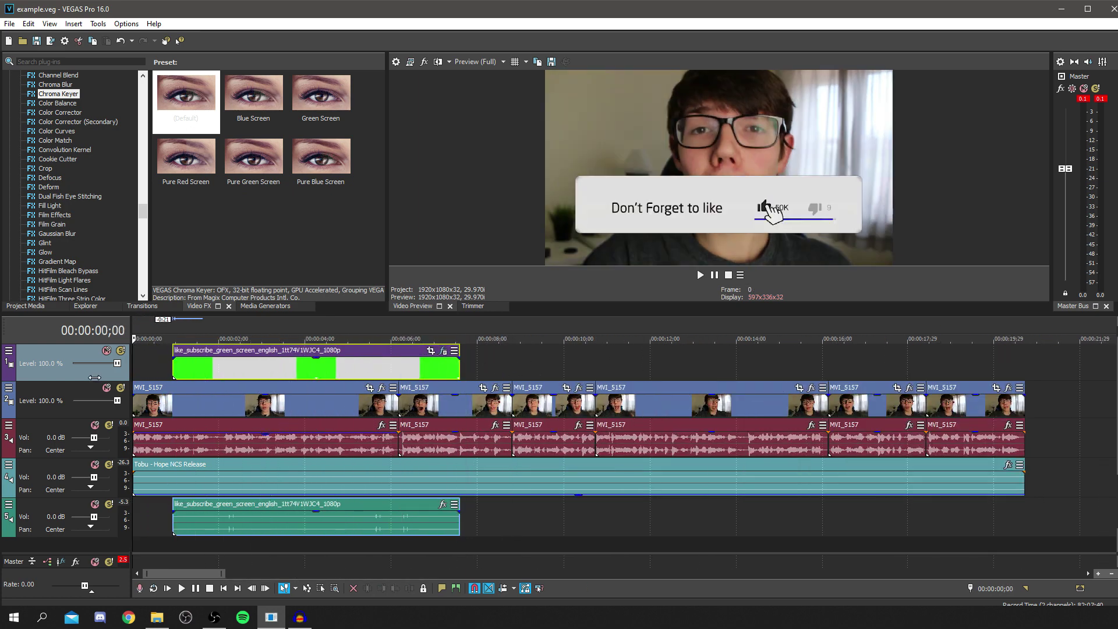
# Step: Apply the Push Left transition to the first MVI_5157 clip's start and set its direction to Right
pyautogui.click(142, 307)
pyautogui.scroll(-6, 61, 247)
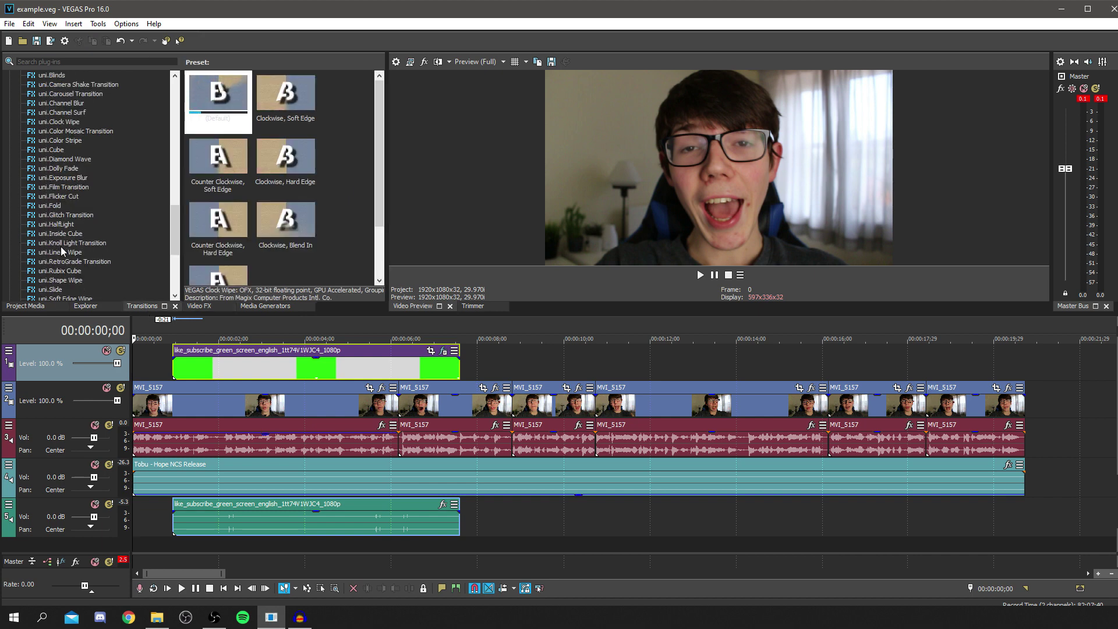
pyautogui.scroll(8, 61, 246)
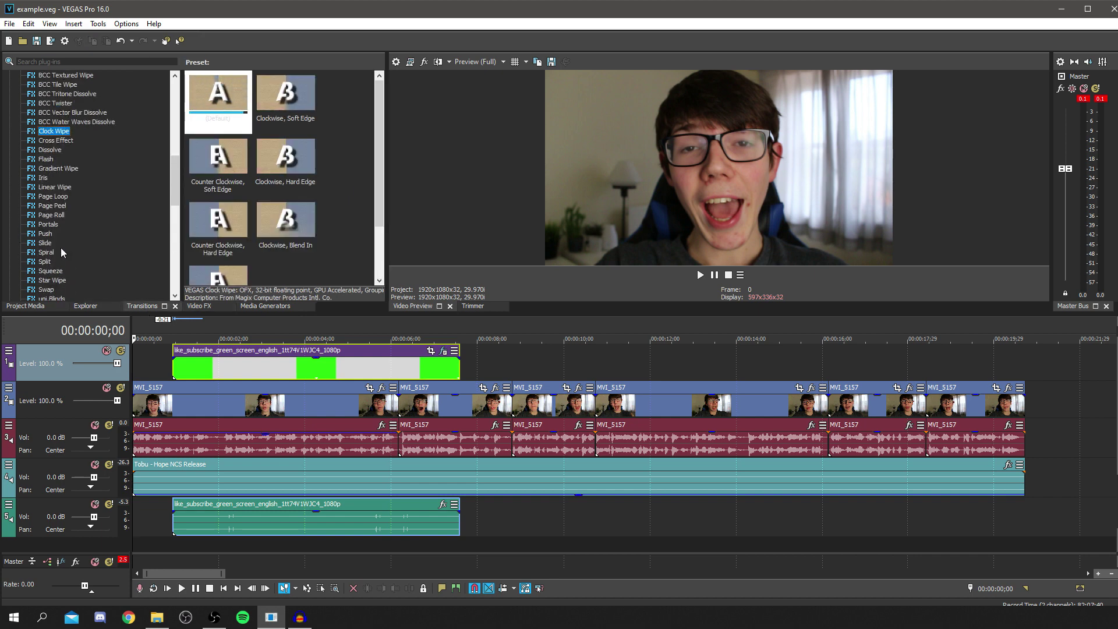
pyautogui.scroll(-1, 45, 269)
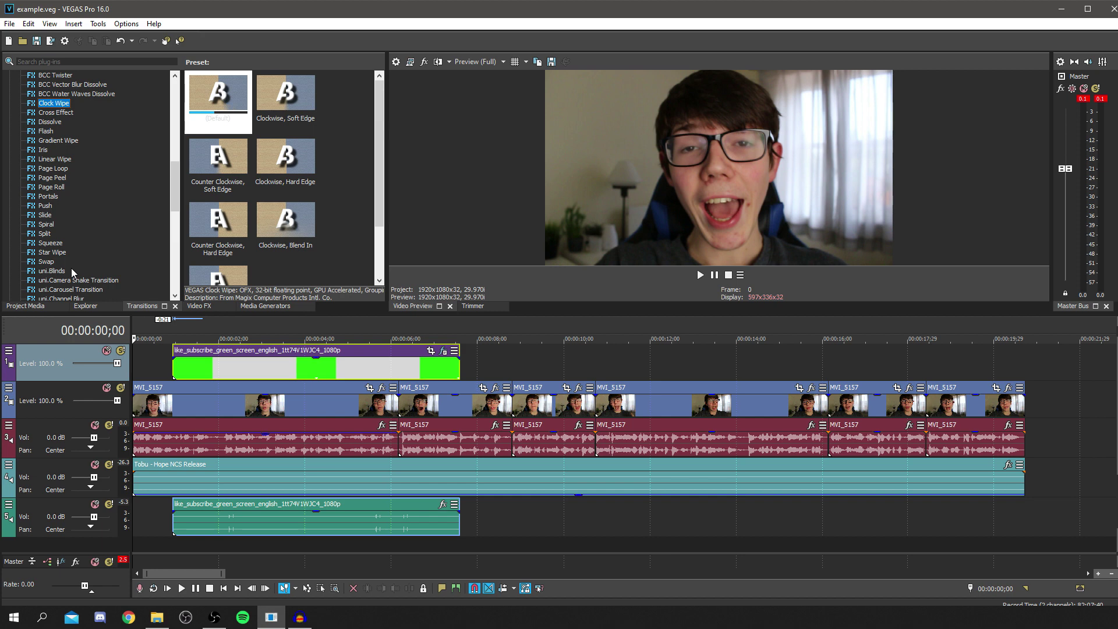
pyautogui.click(45, 206)
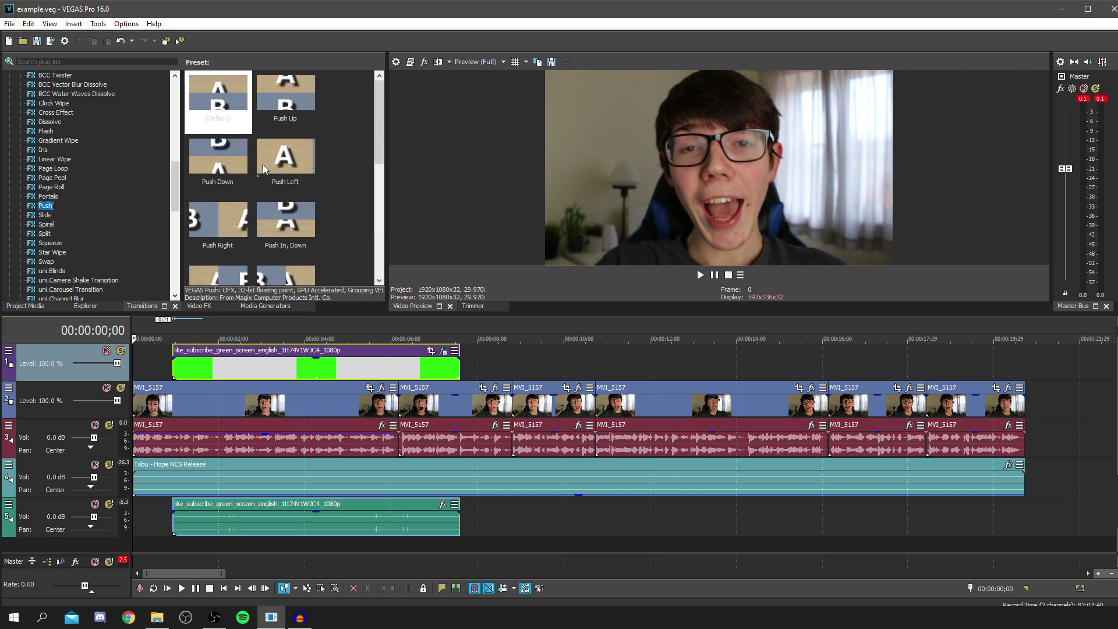
pyautogui.moveTo(295, 158); pyautogui.dragTo(148, 396)
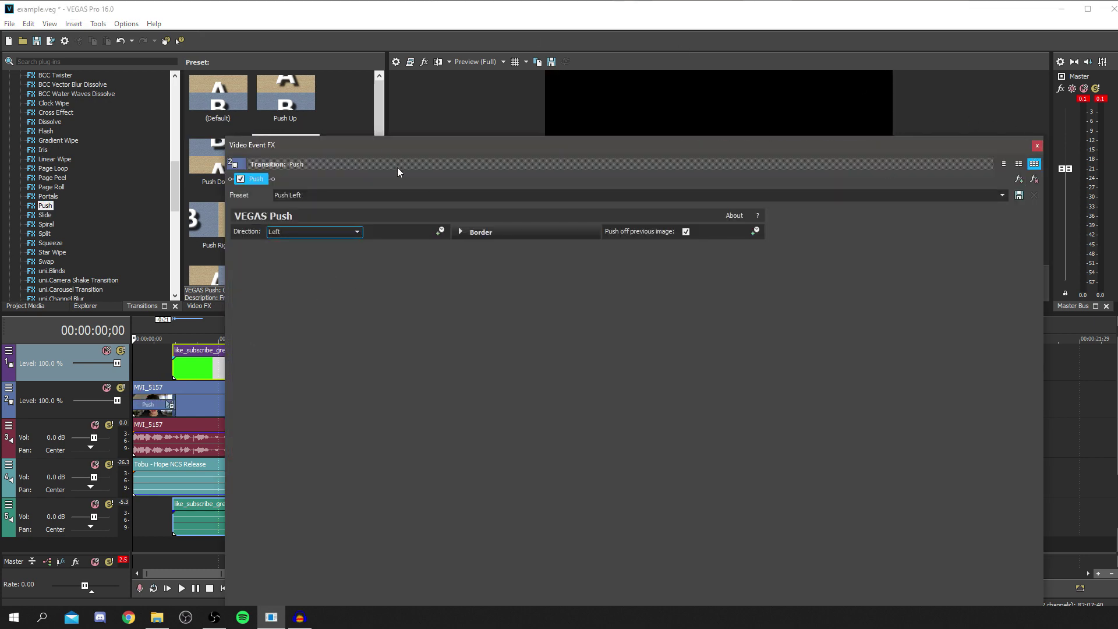
pyautogui.click(317, 230)
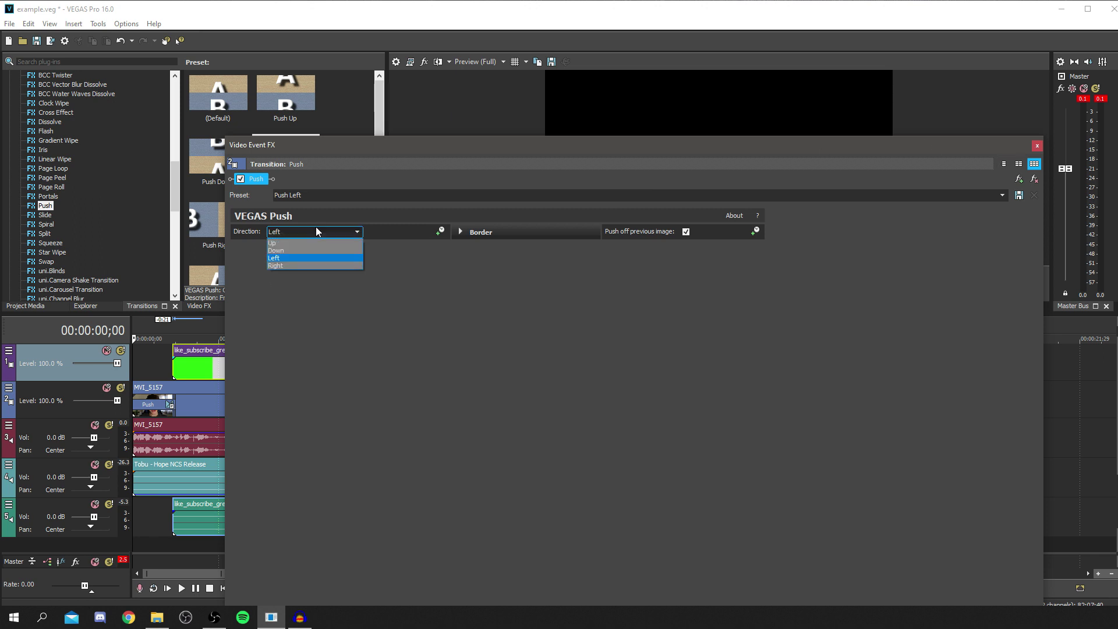
pyautogui.click(285, 267)
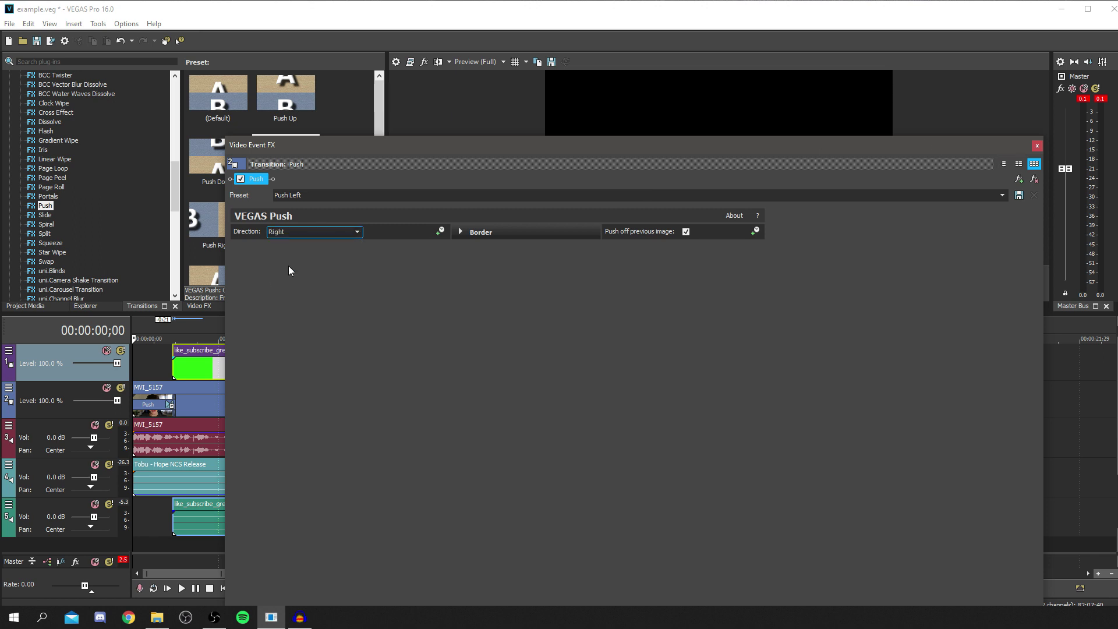
pyautogui.click(1037, 146)
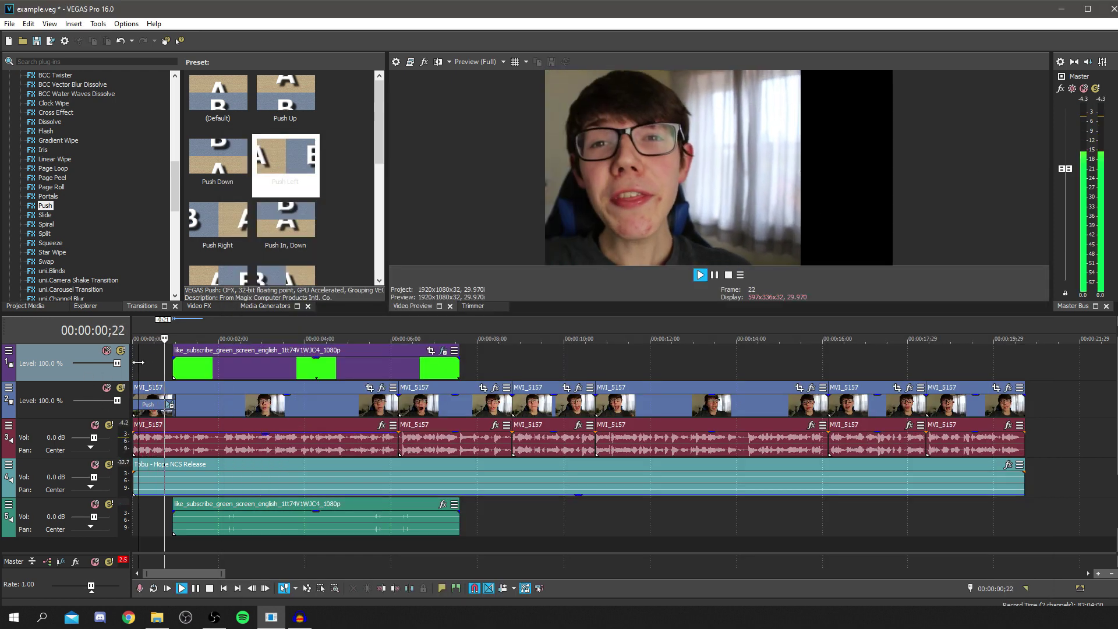
# Step: Shorten the opening Push transition to 8 frames and preview it from the start
pyautogui.press('space')
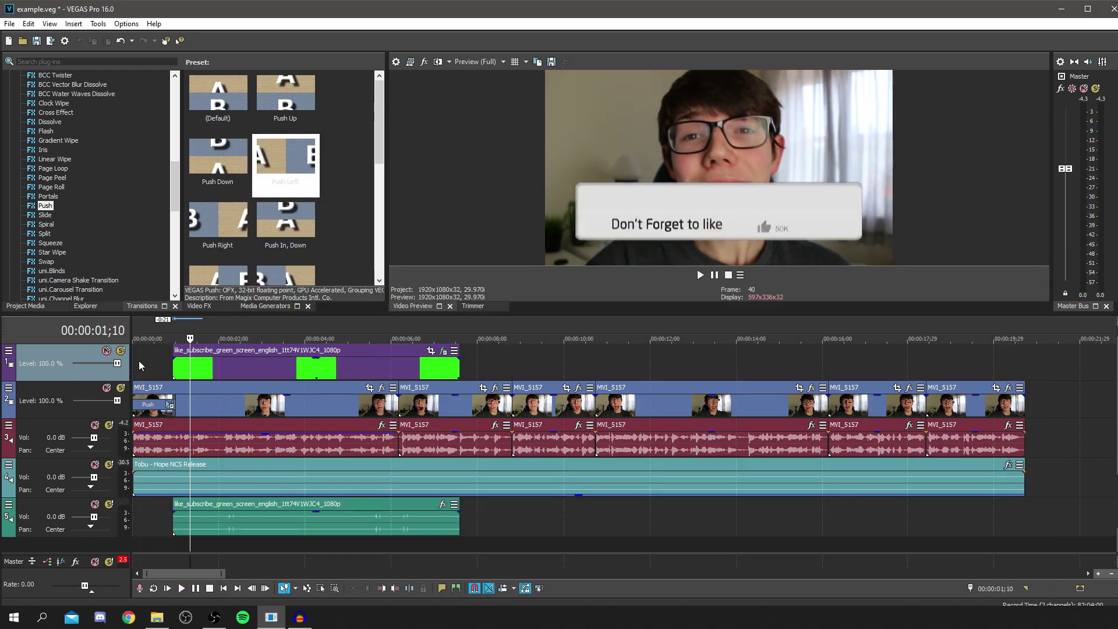
pyautogui.click(141, 361)
pyautogui.press('space')
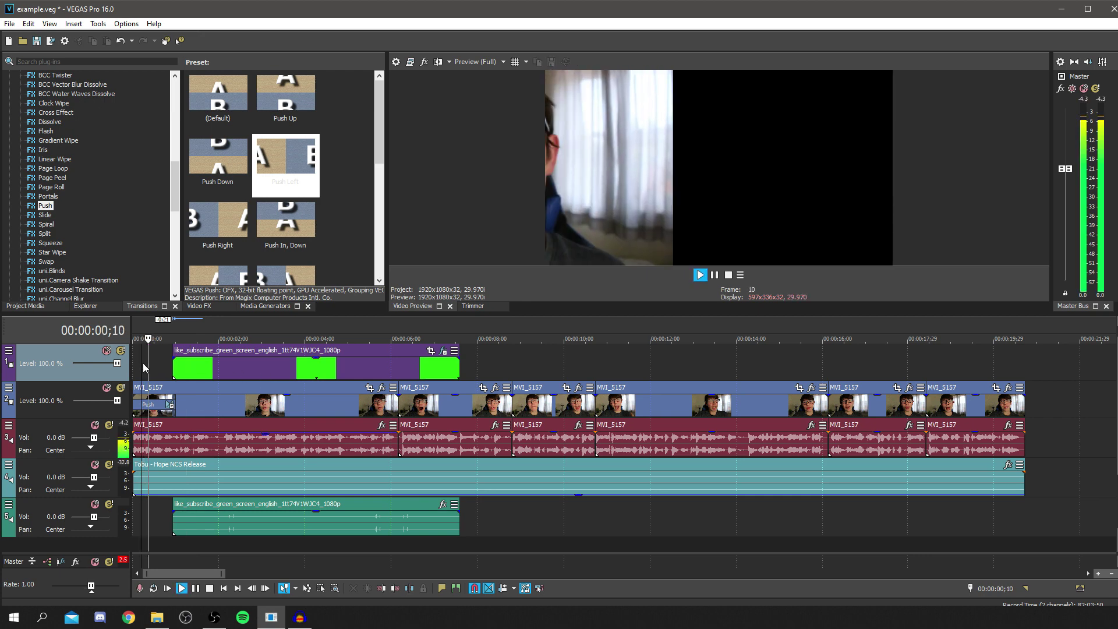
pyautogui.press('space')
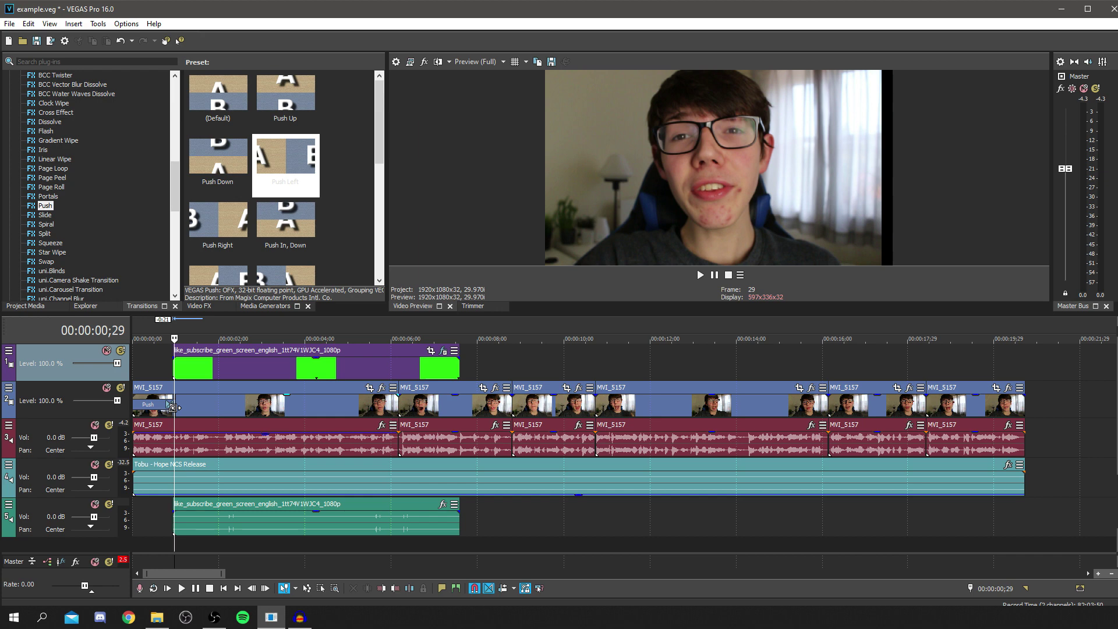
pyautogui.moveTo(172, 407); pyautogui.dragTo(134, 405)
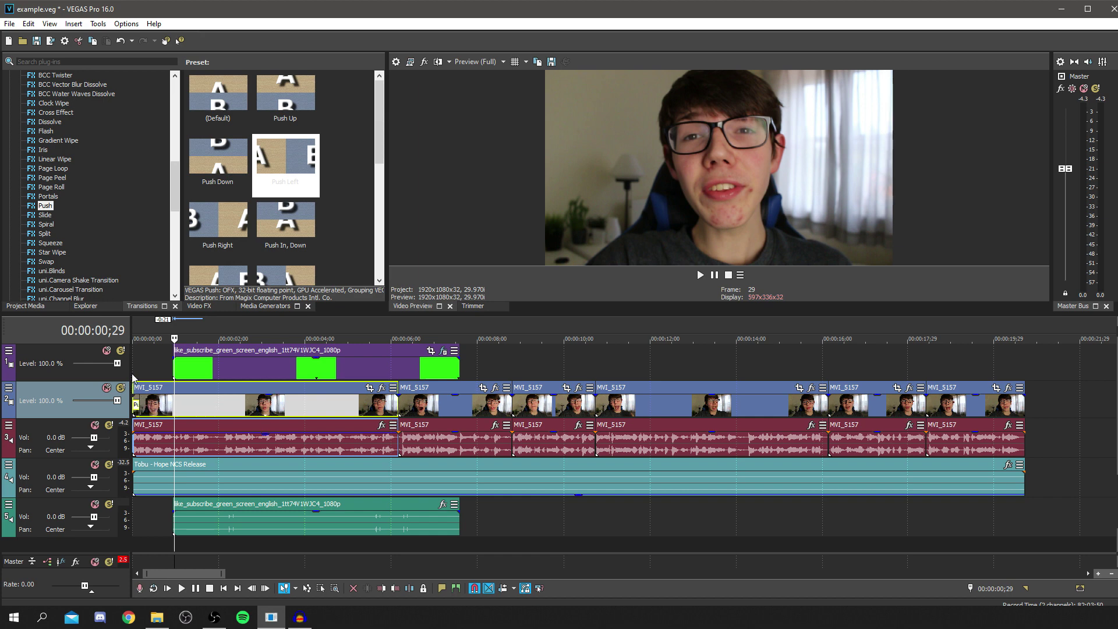
pyautogui.click(132, 355)
pyautogui.press('space')
pyautogui.press('space')
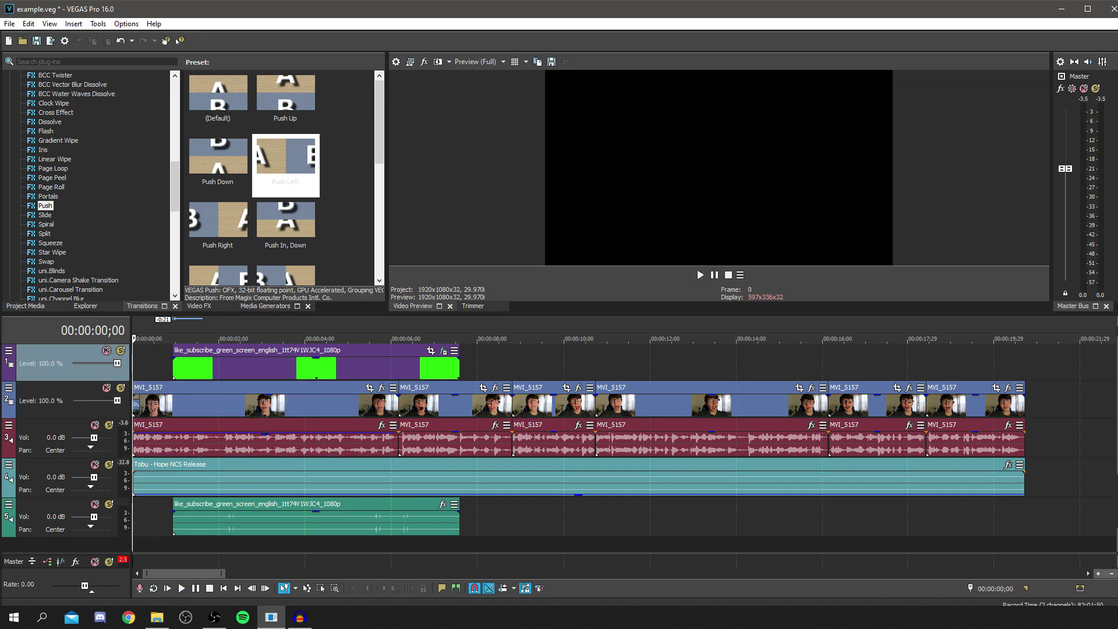
# Step: Drag the whoosh4 sound from File Explorer onto a new audio track at 00:00:00
pyautogui.hotkey('alt', 'Tab')
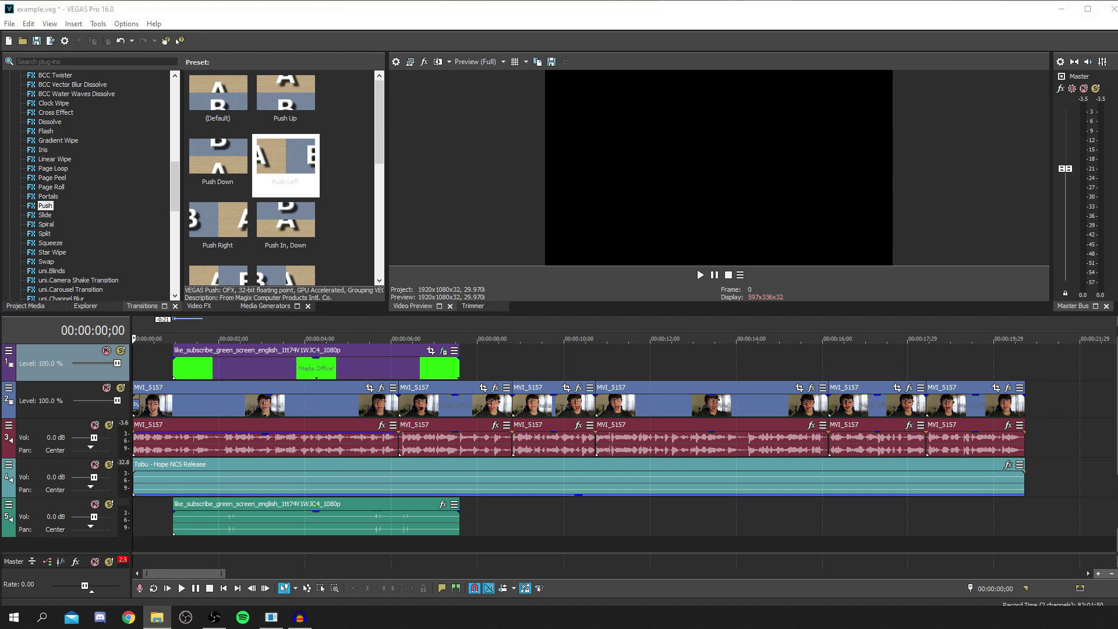
pyautogui.moveTo(15, 623); pyautogui.dragTo(138, 520)
pyautogui.scroll(1, 884, 435)
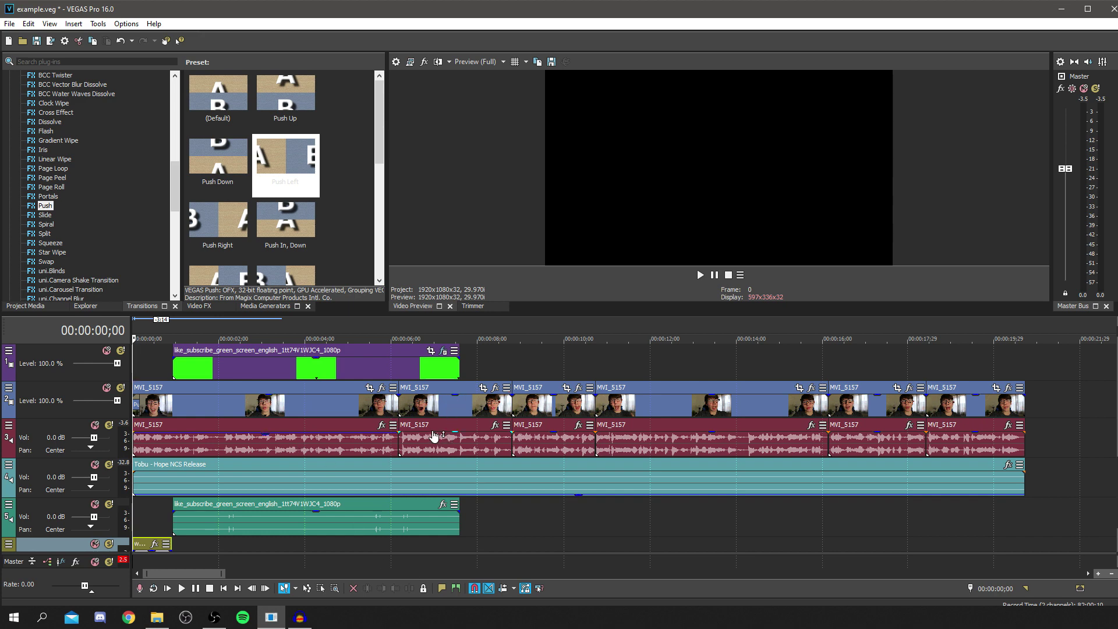
pyautogui.scroll(-2, 433, 434)
pyautogui.scroll(2, 431, 431)
pyautogui.scroll(-2, 624, 447)
# Step: Trim the whoosh4 sound clip shorter and preview the opening with it
pyautogui.scroll(2, 624, 447)
pyautogui.scroll(6, 152, 473)
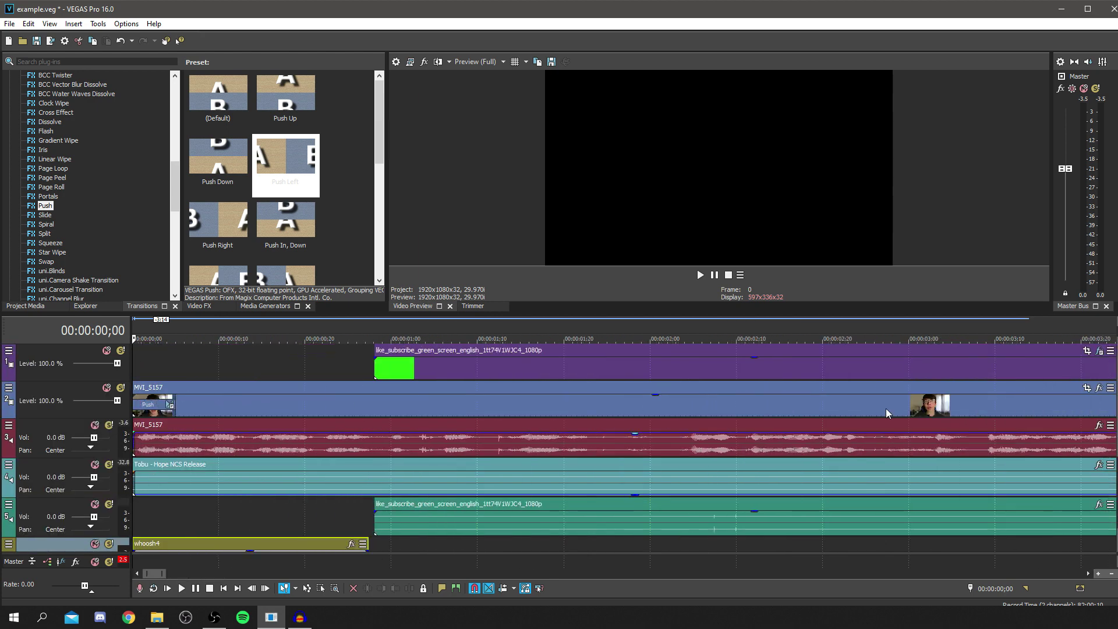
pyautogui.scroll(-1, 369, 465)
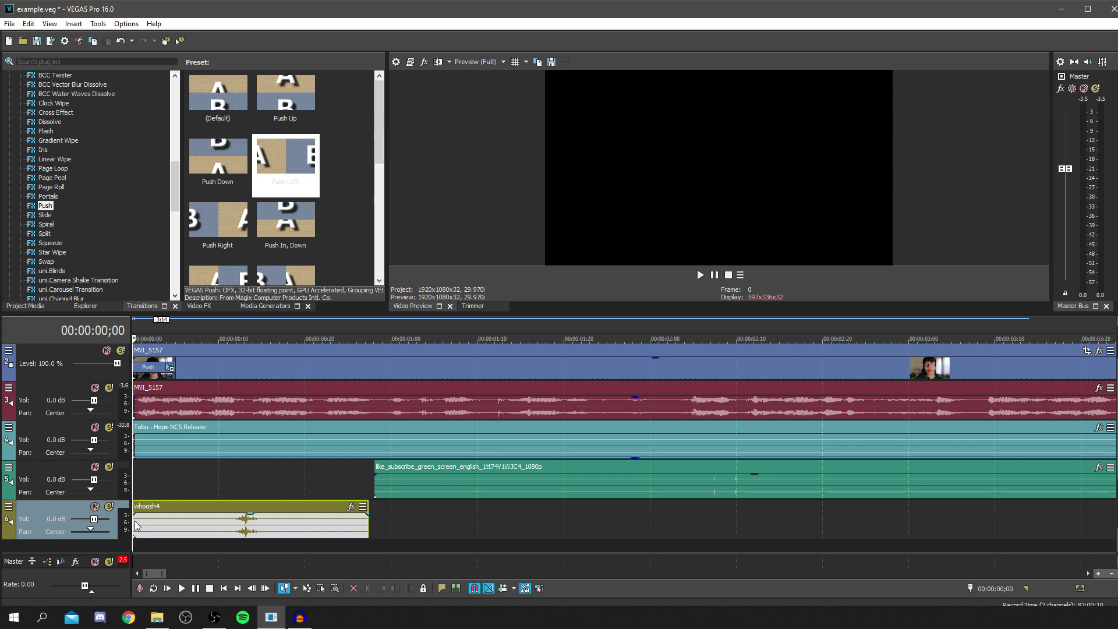
pyautogui.moveTo(134, 521); pyautogui.dragTo(180, 521)
pyautogui.press('space')
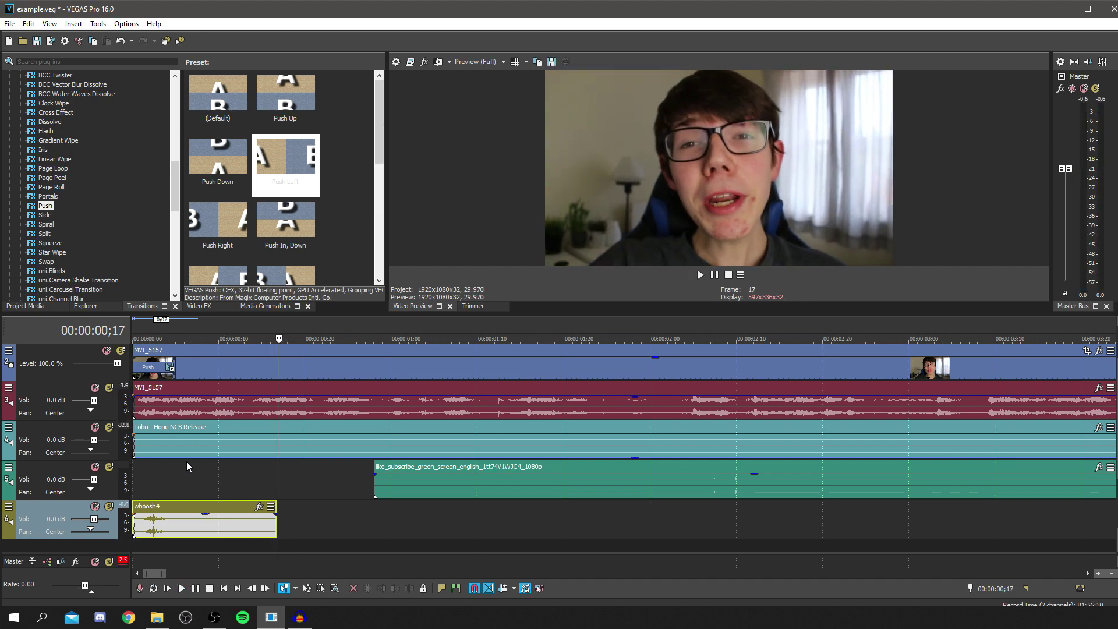
# Step: Play back the ending of the edit from just before 00:00:20
pyautogui.scroll(-3, 241, 487)
pyautogui.scroll(-6, 241, 488)
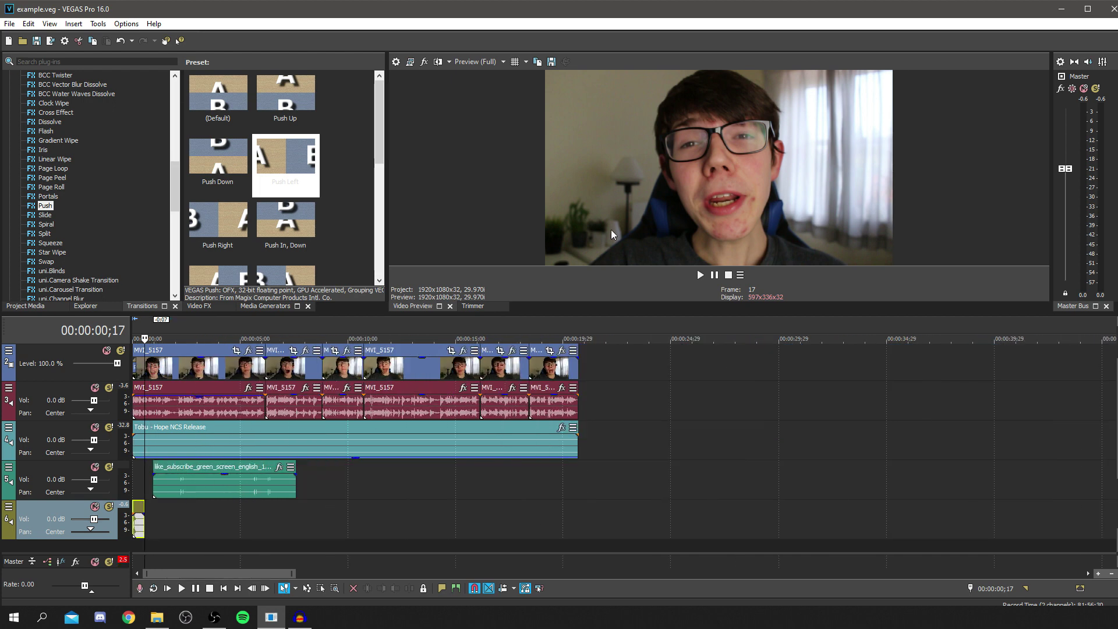
pyautogui.click(251, 363)
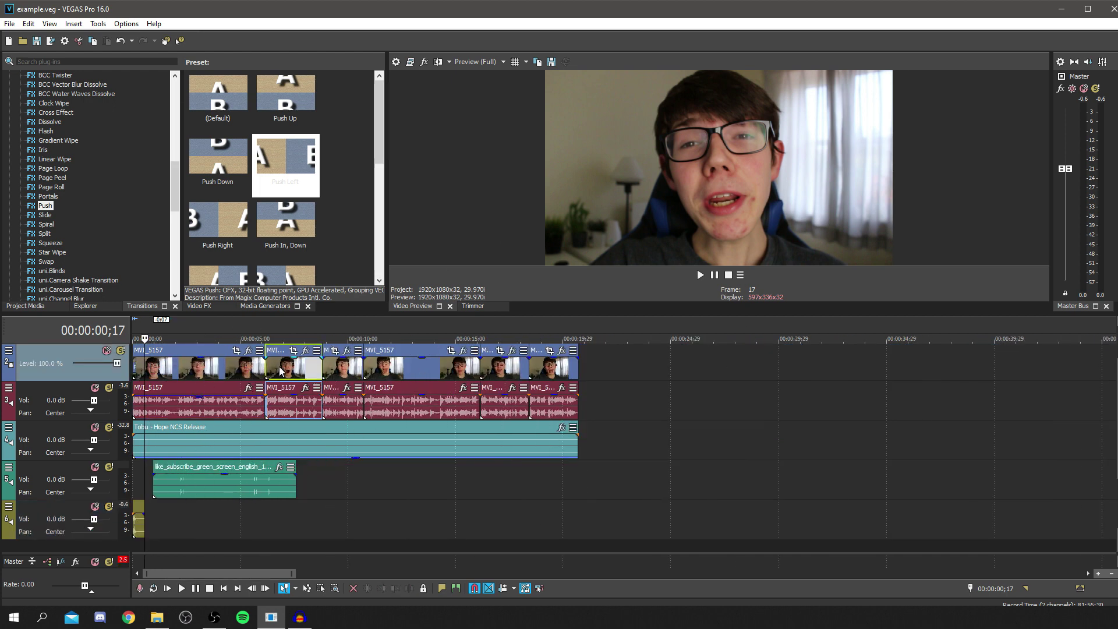
pyautogui.click(568, 497)
pyautogui.scroll(5, 575, 359)
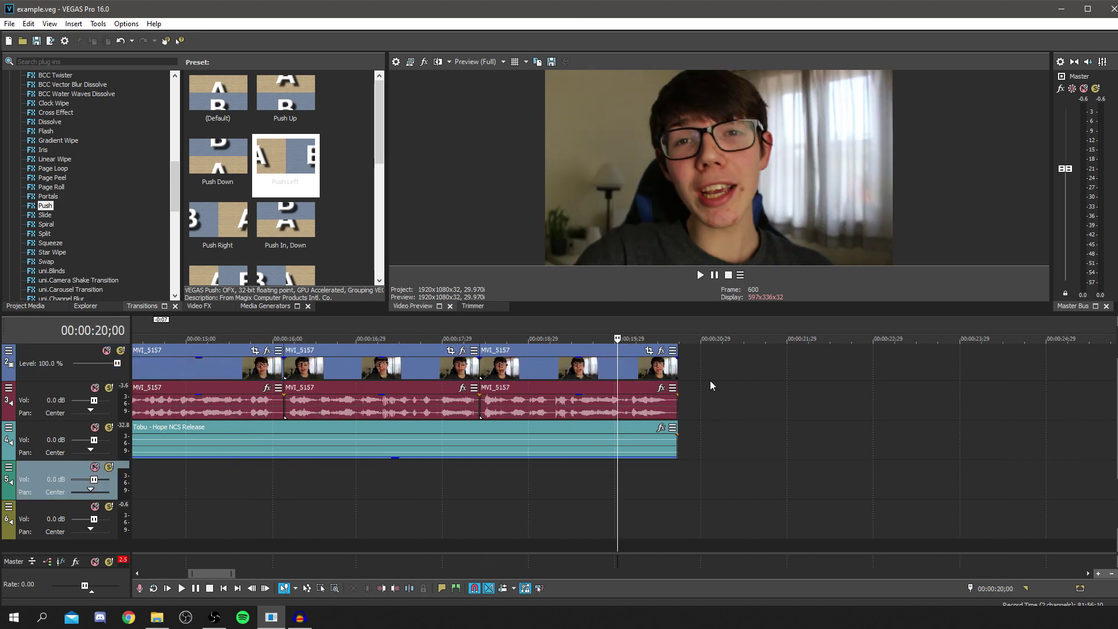
pyautogui.click(629, 479)
pyautogui.press('space')
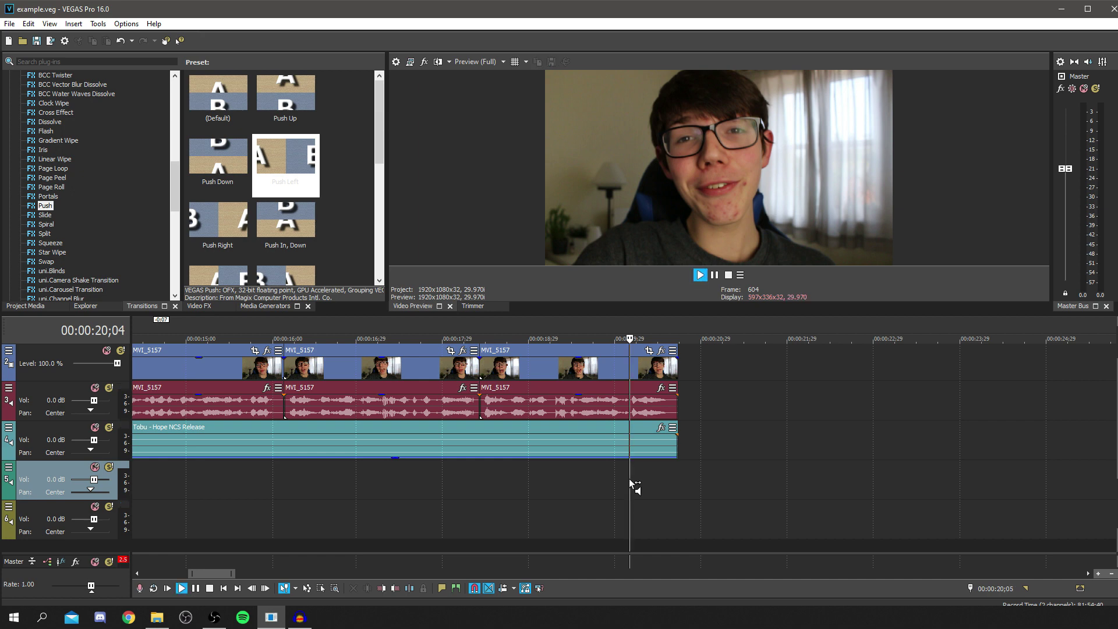
pyautogui.press('Return')
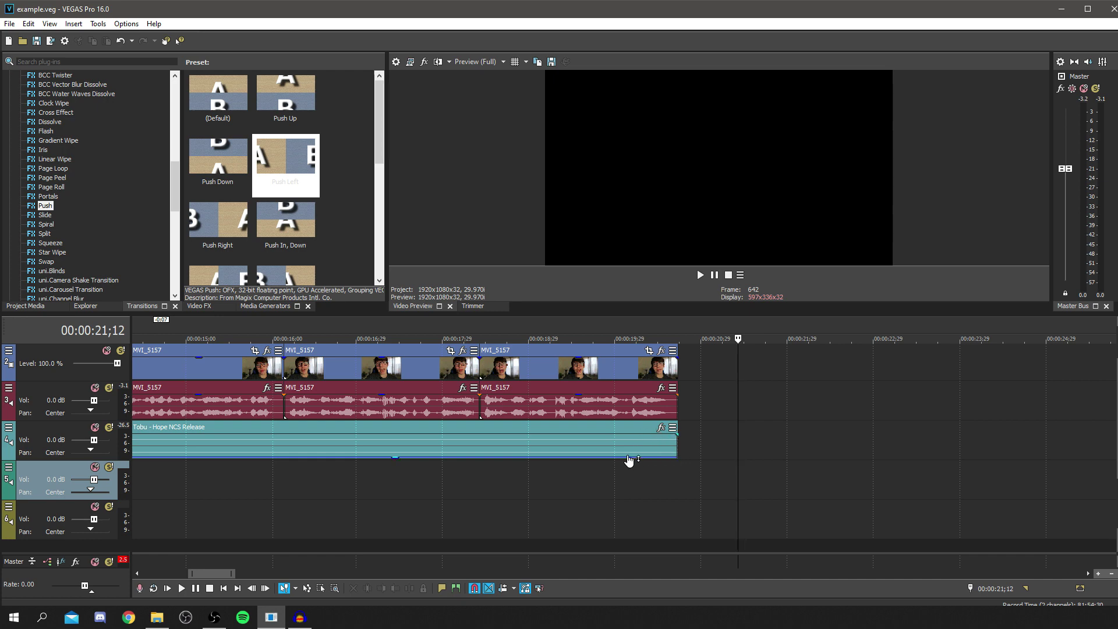
# Step: Fade out the end of the Tobu - Hope music and listen to the fade
pyautogui.moveTo(620, 462)
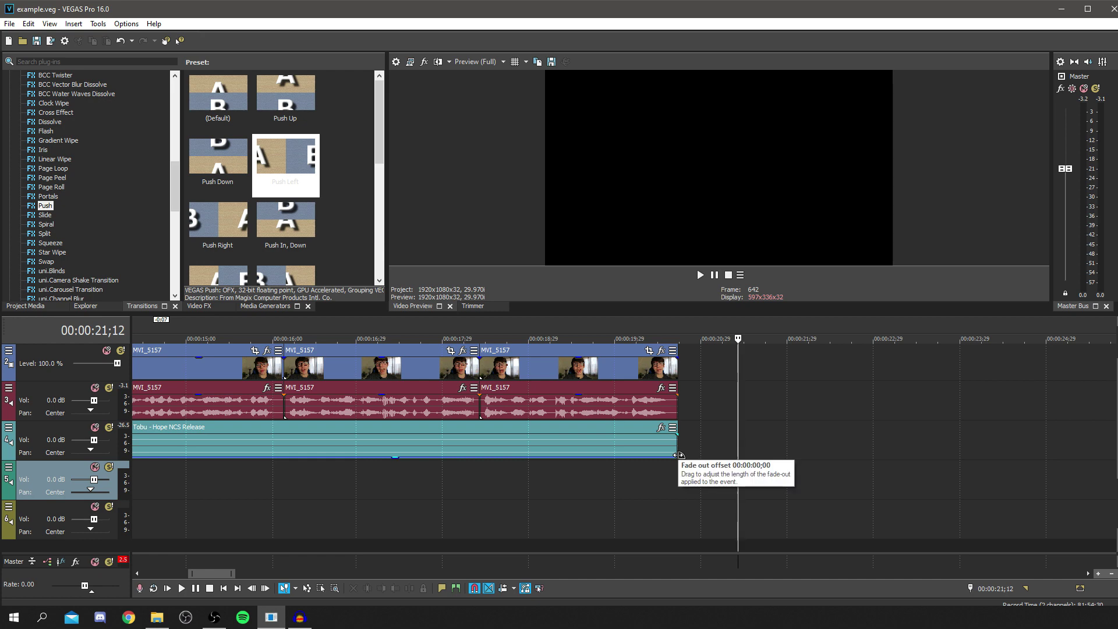
pyautogui.click(677, 454)
pyautogui.moveTo(675, 455); pyautogui.dragTo(599, 458)
pyautogui.click(600, 480)
pyautogui.press('space')
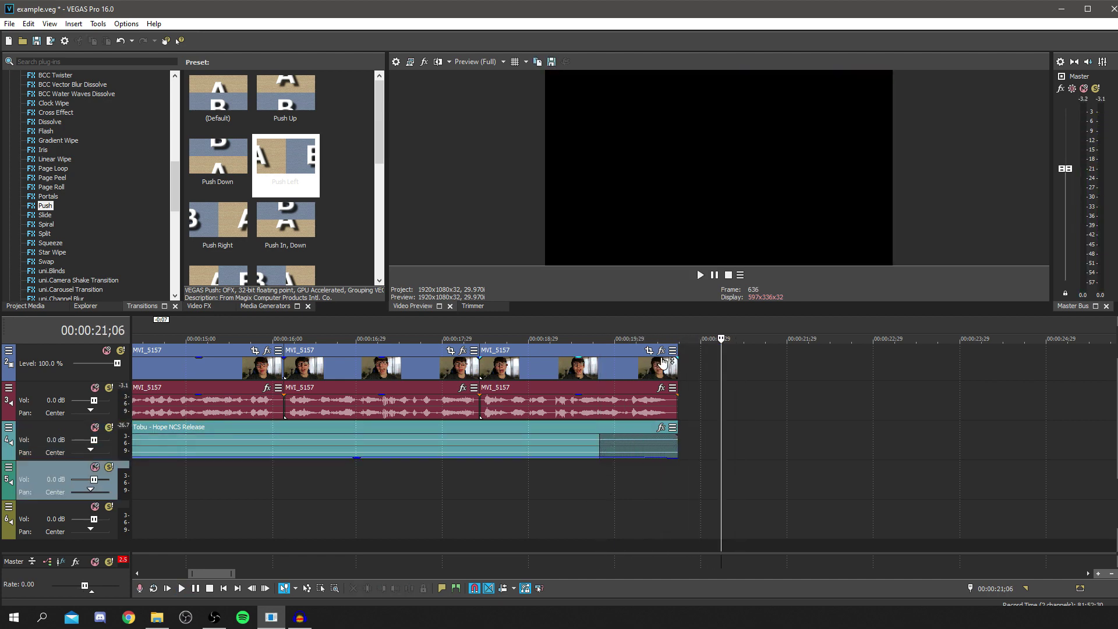
# Step: Fade out the last MVI_5157 video clip and its audio at the end
pyautogui.moveTo(676, 355); pyautogui.dragTo(599, 365)
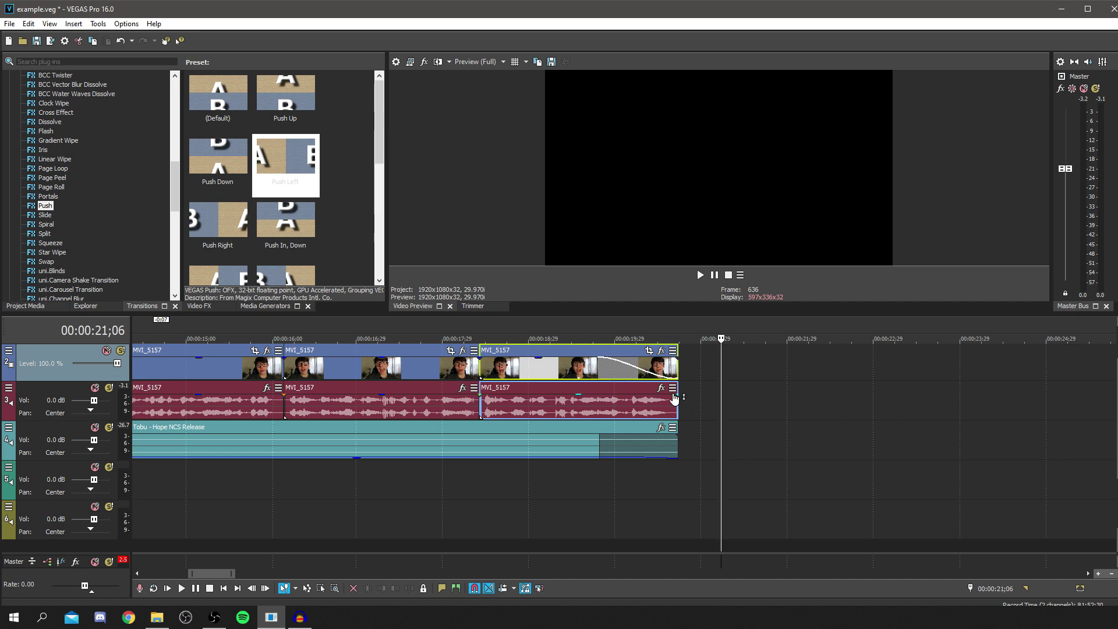
pyautogui.moveTo(676, 389); pyautogui.dragTo(599, 401)
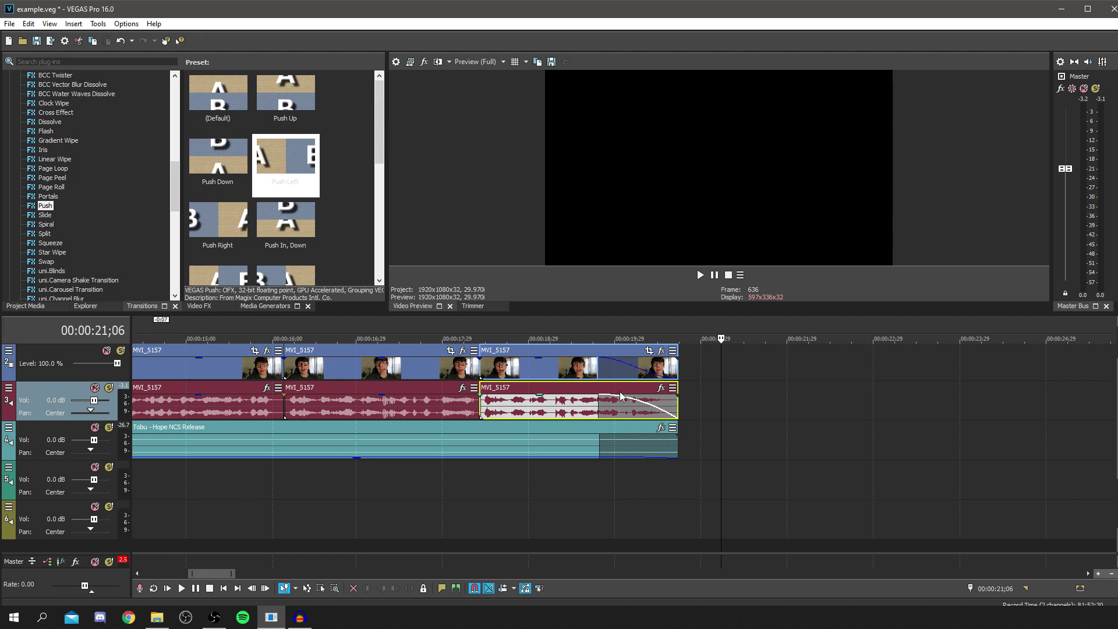
pyautogui.scroll(-3, 539, 480)
pyautogui.click(448, 487)
pyautogui.click(496, 497)
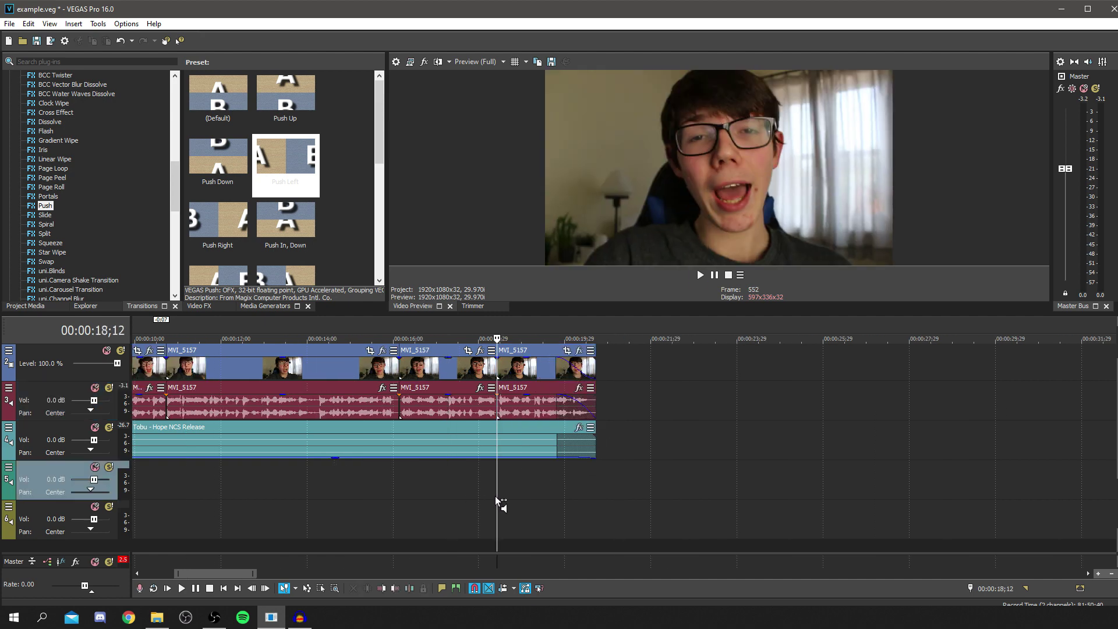
# Step: Preview the faded ending, then apply the Gaussian Blur Extreme Blur preset to an MVI_5157 clip
pyautogui.press('space')
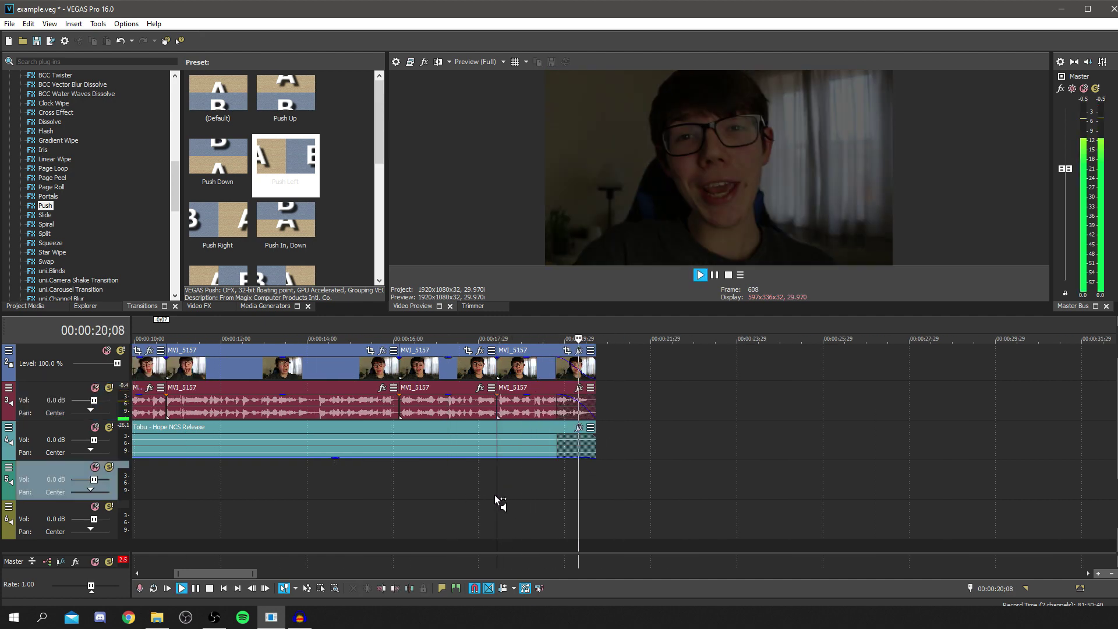
pyautogui.press('Return')
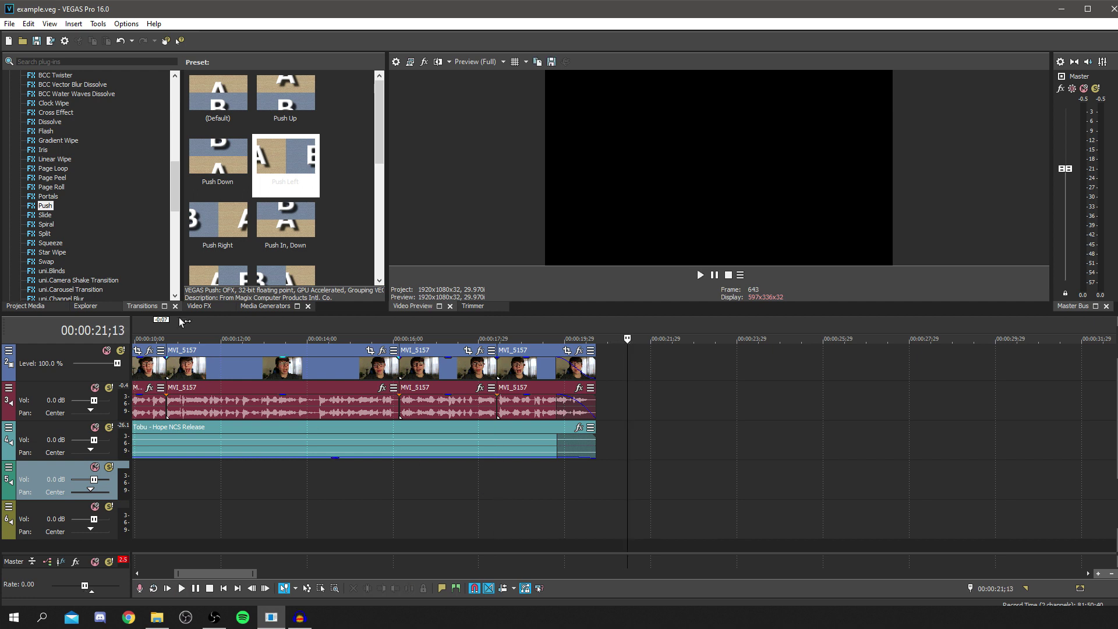
pyautogui.click(198, 307)
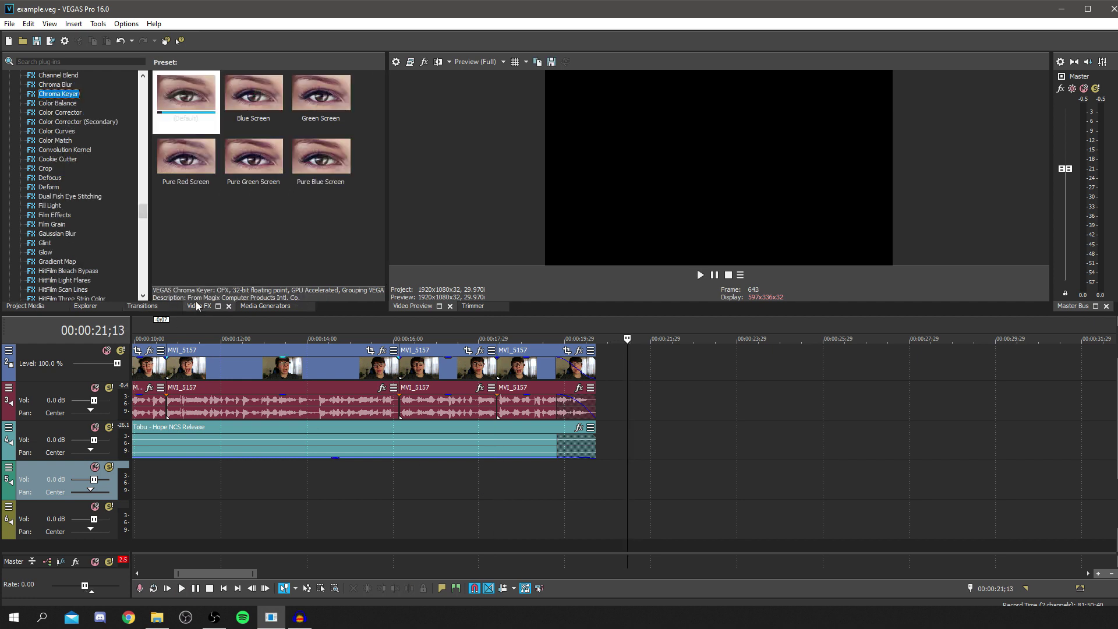
pyautogui.click(58, 234)
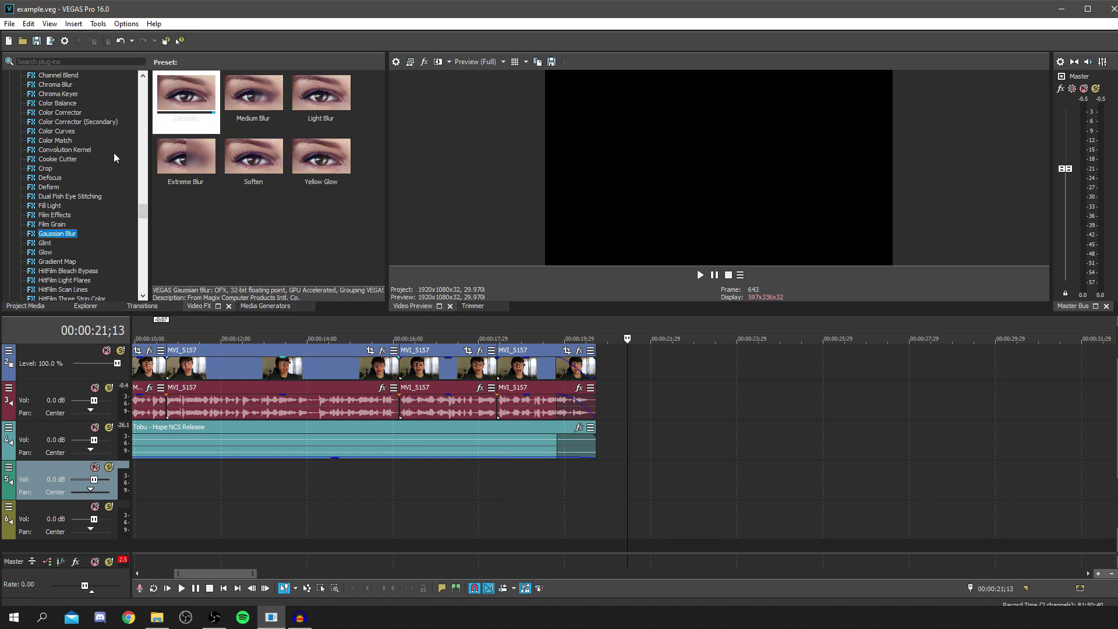
pyautogui.moveTo(163, 181); pyautogui.dragTo(544, 372)
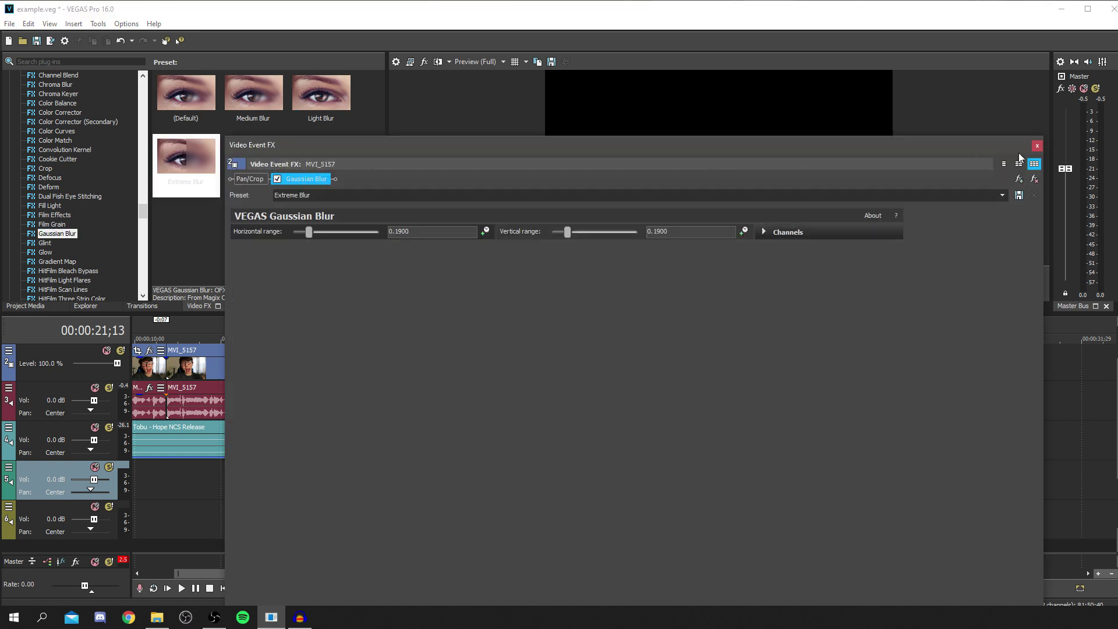
pyautogui.click(1037, 146)
# Step: Preview the blurred clip, then undo the Gaussian Blur to restore sharp footage
pyautogui.click(495, 469)
pyautogui.press('space')
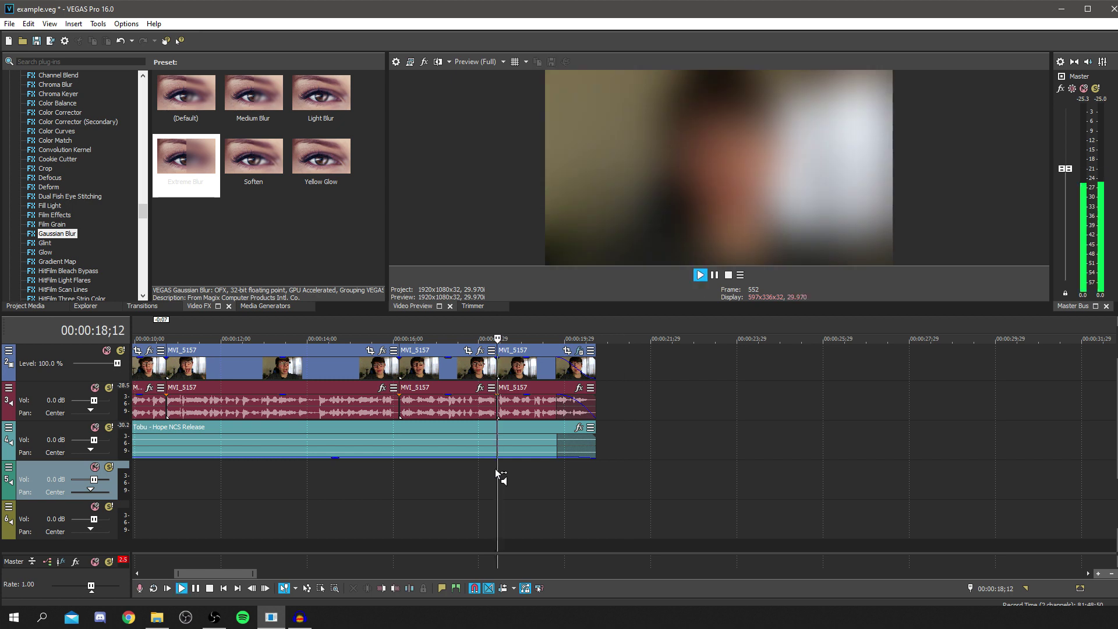
pyautogui.press('Return')
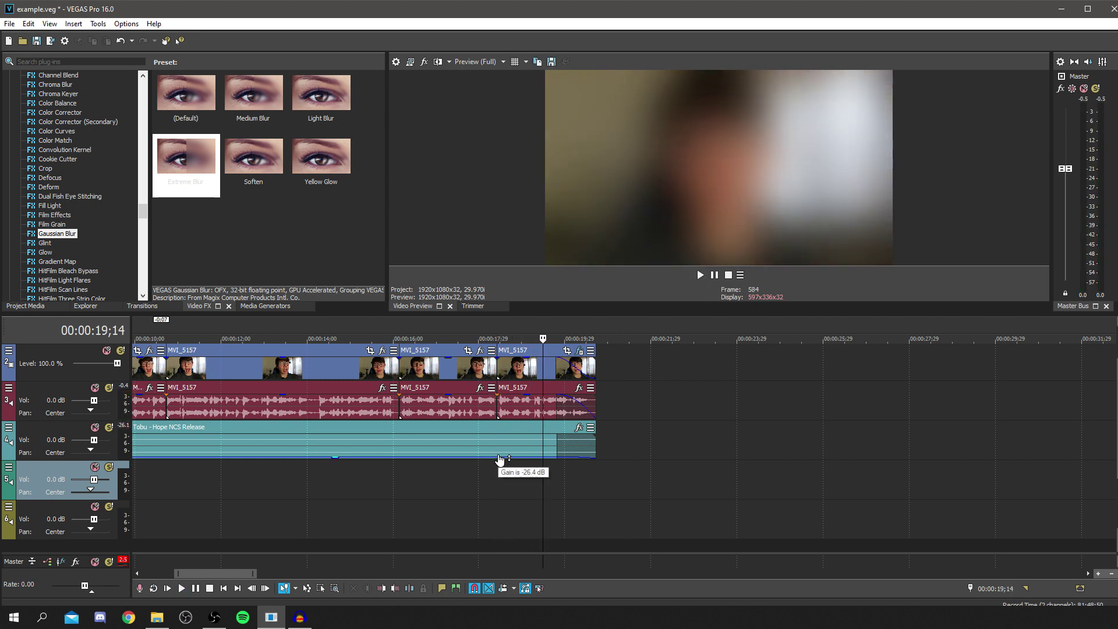
pyautogui.hotkey('ctrl', 'z')
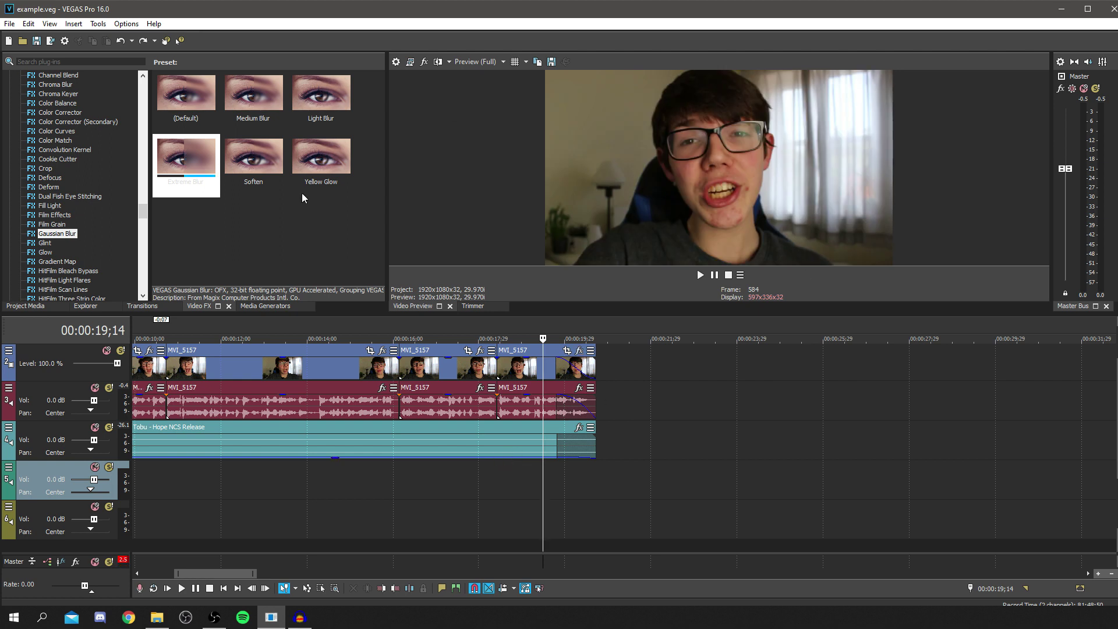
pyautogui.click(57, 261)
pyautogui.scroll(-2, 56, 206)
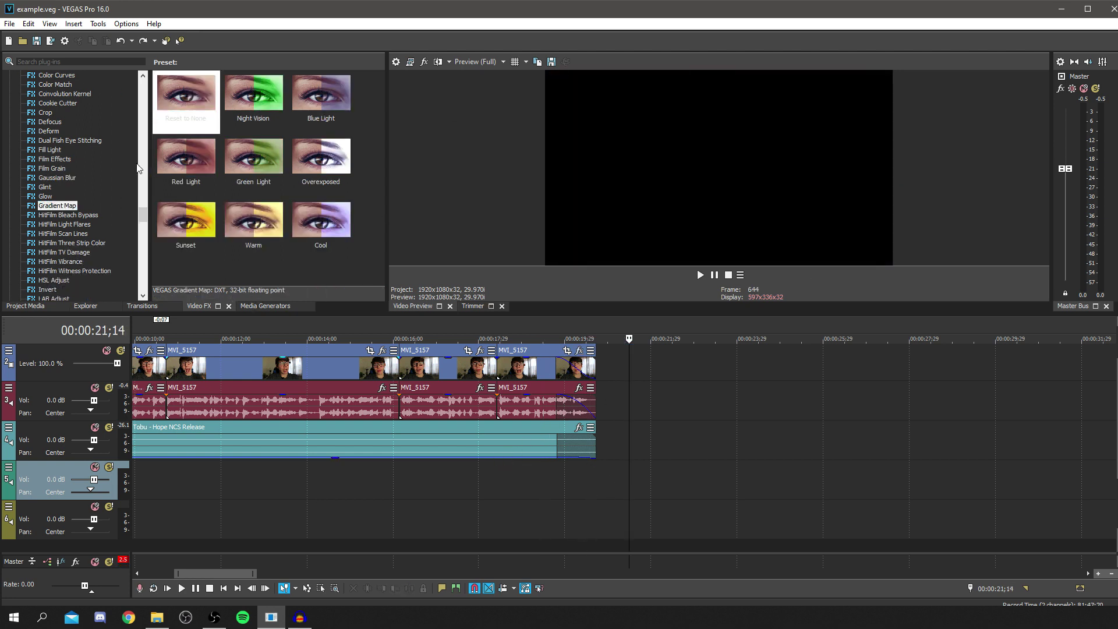
# Step: Apply the VEGAS Film Grain Subtle preset to the MVI_5157 clip
pyautogui.scroll(-7, 68, 233)
pyautogui.click(68, 227)
pyautogui.scroll(-2, 68, 231)
pyautogui.scroll(-7, 64, 202)
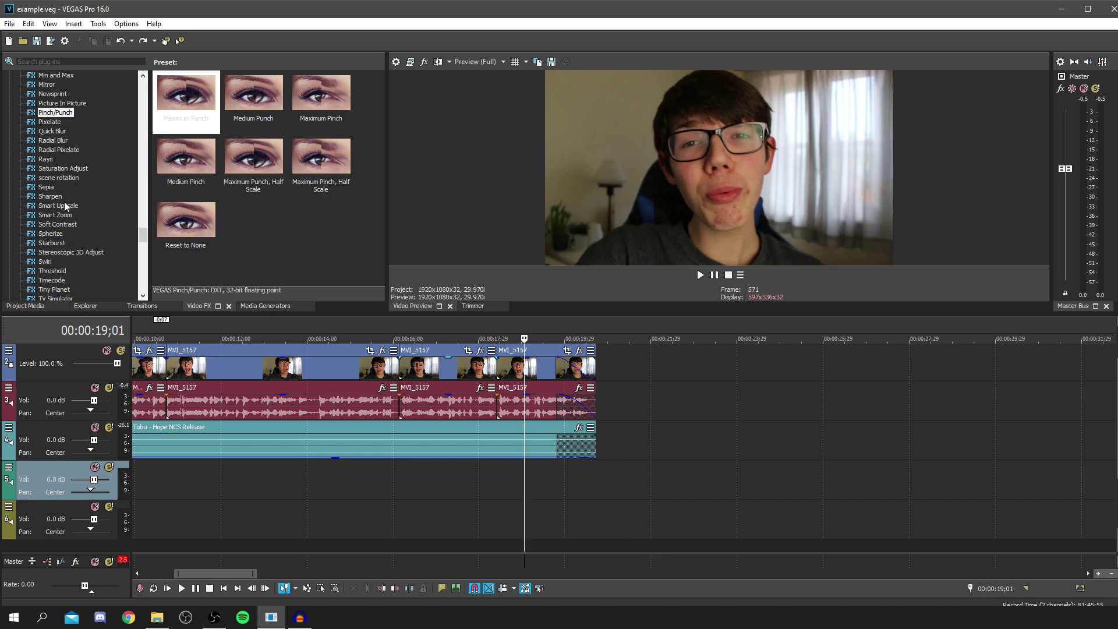
pyautogui.scroll(2, 64, 201)
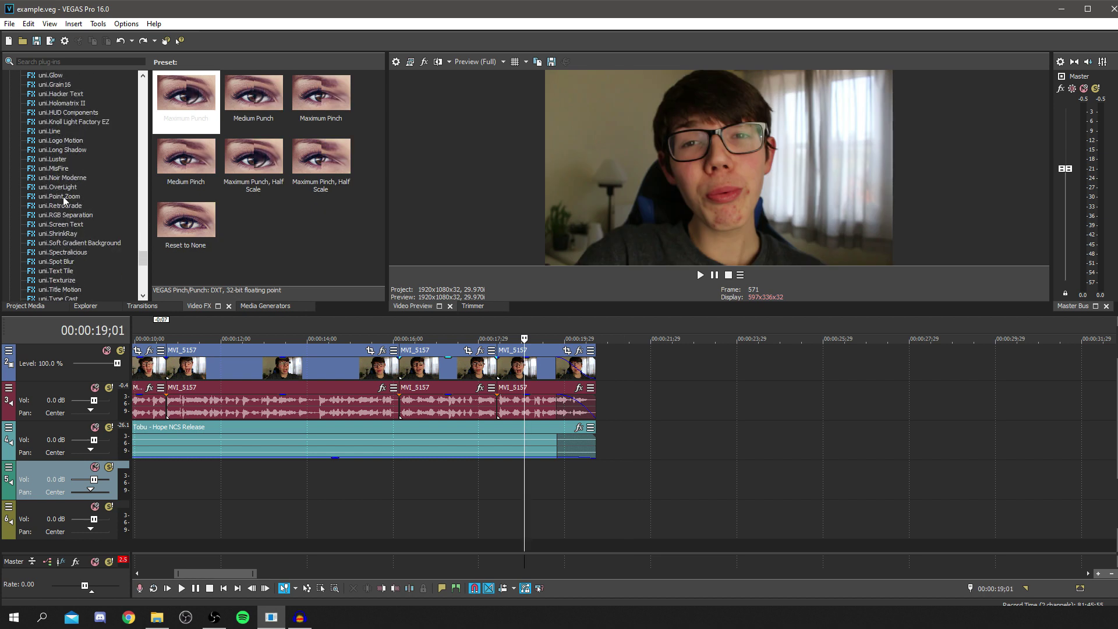
pyautogui.scroll(3, 58, 119)
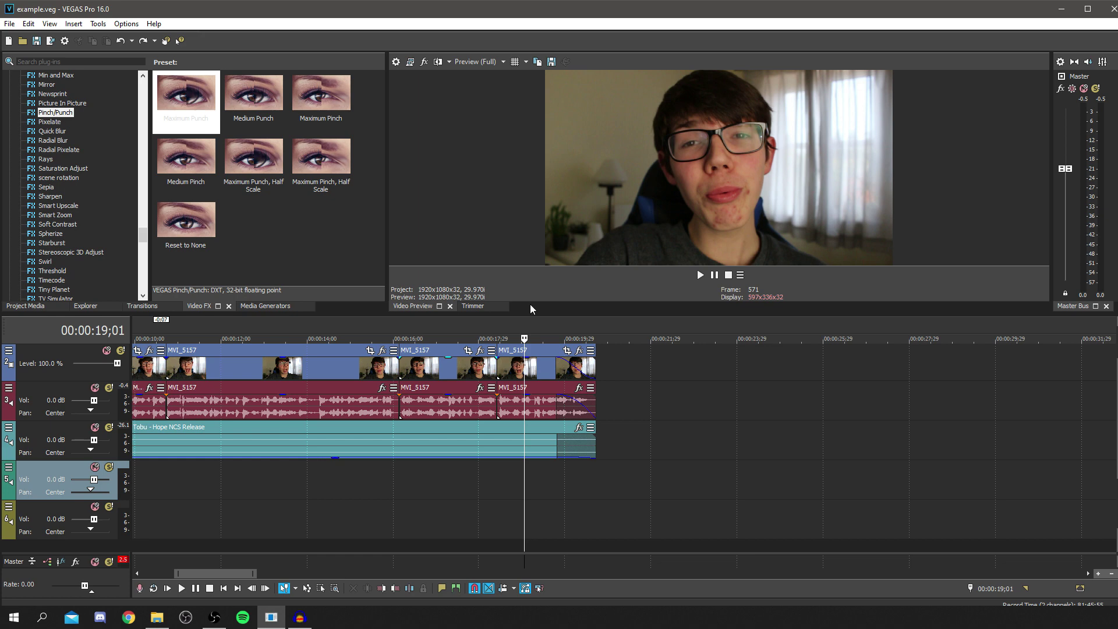
pyautogui.scroll(5, 78, 148)
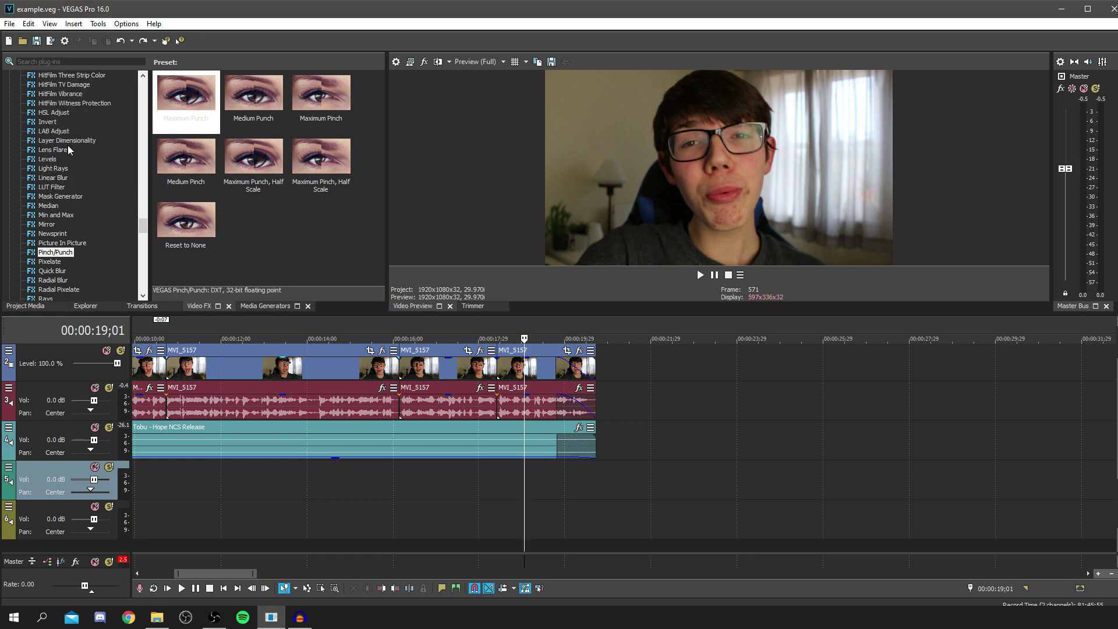
pyautogui.scroll(4, 68, 146)
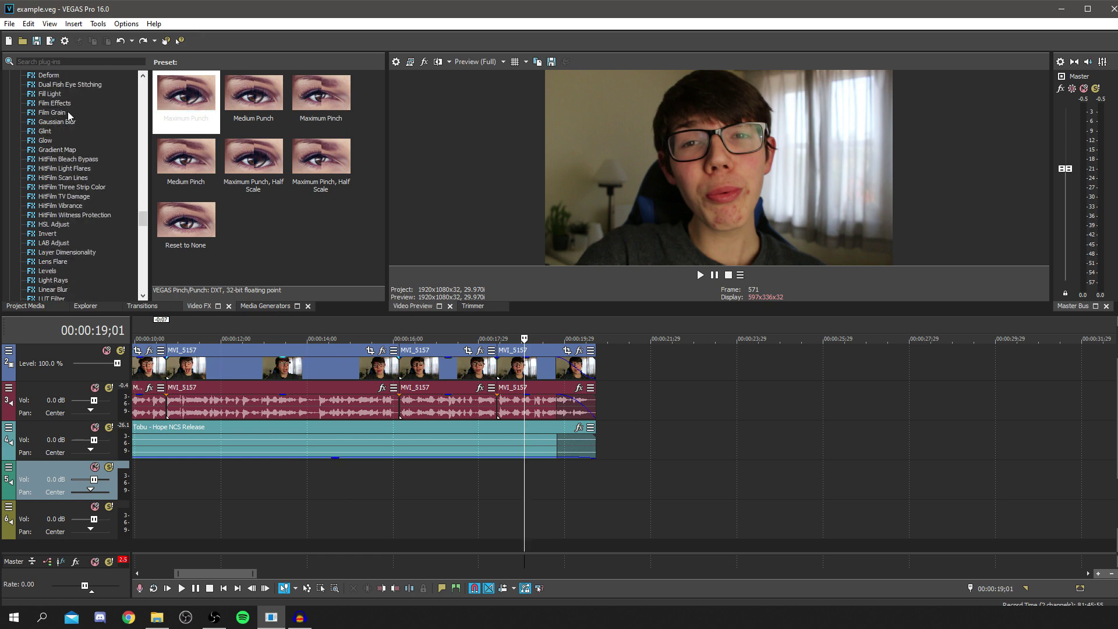
pyautogui.scroll(2, 55, 121)
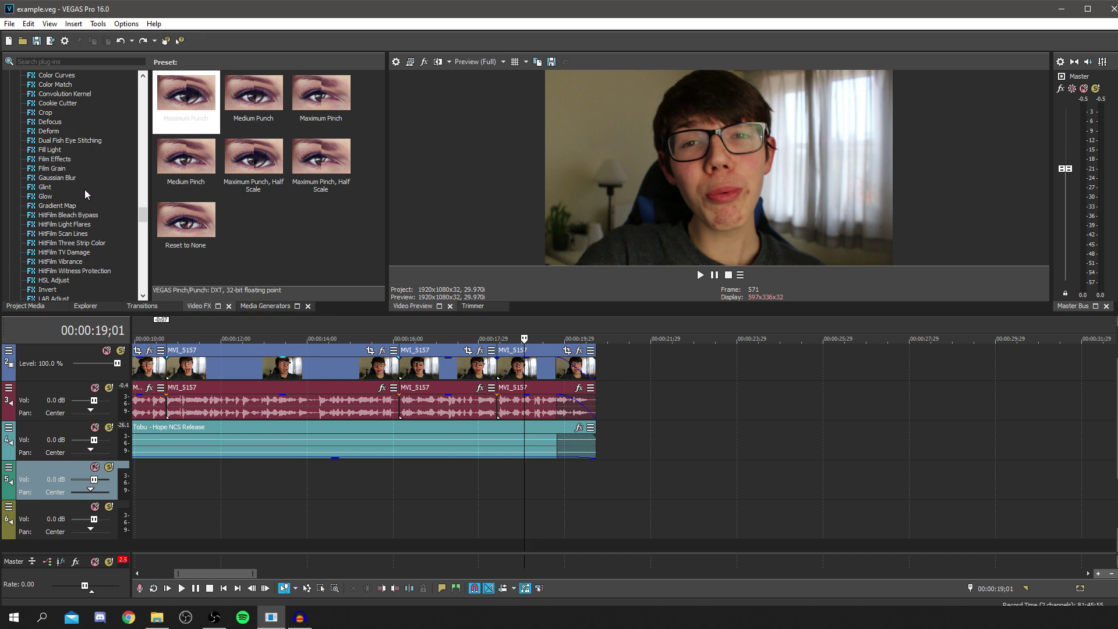
pyautogui.click(52, 169)
pyautogui.moveTo(217, 93); pyautogui.dragTo(549, 379)
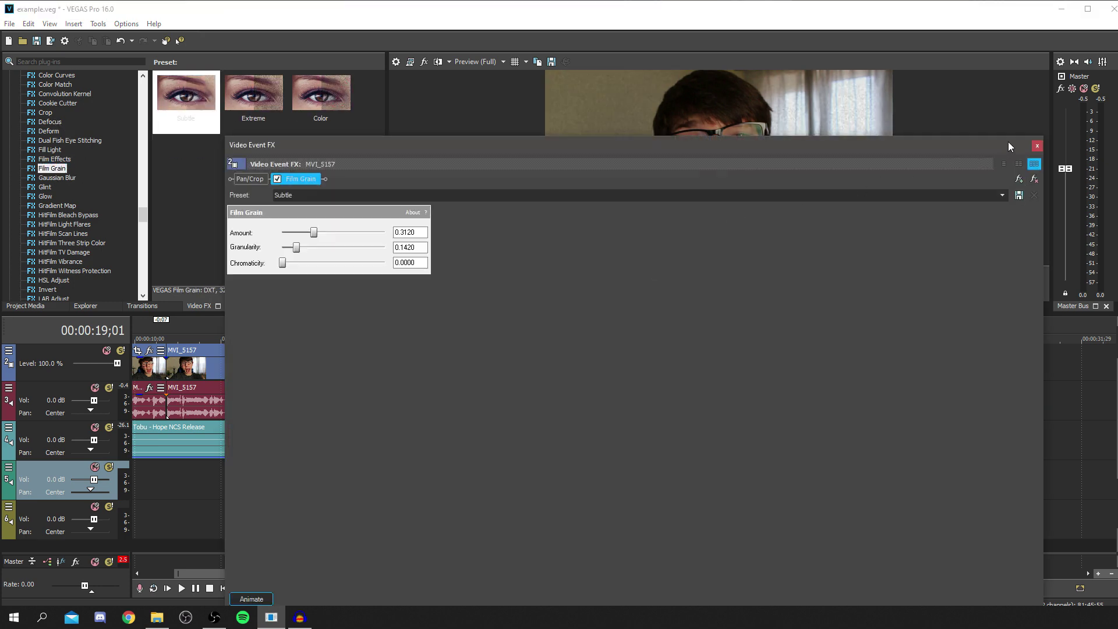
pyautogui.click(1036, 145)
# Step: Play the grainy clip through the end to check the look
pyautogui.press('space')
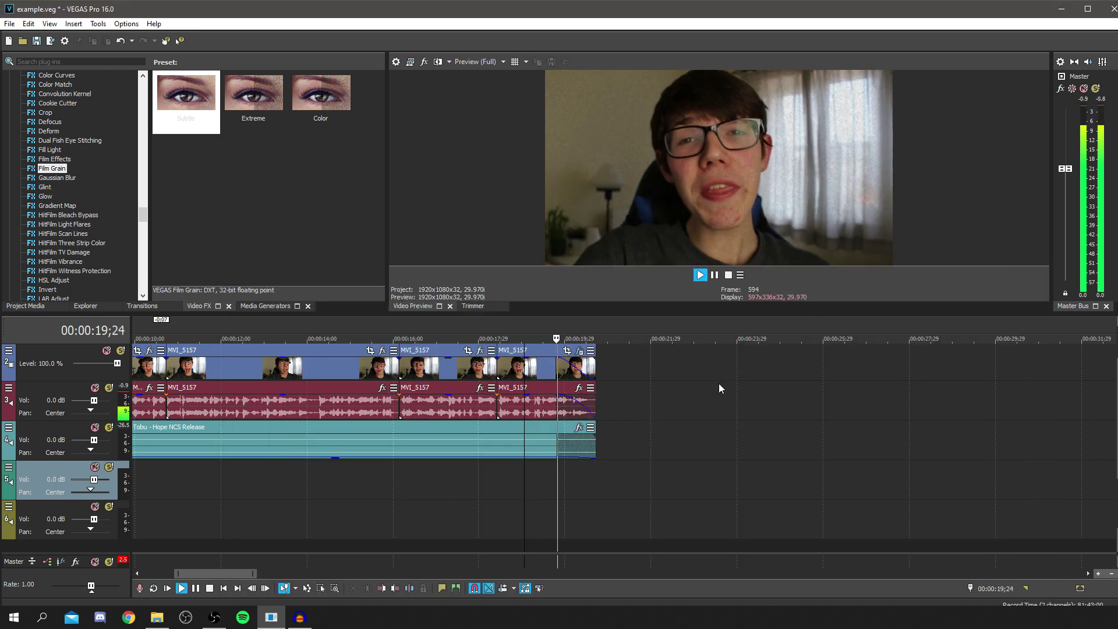
pyautogui.press('space')
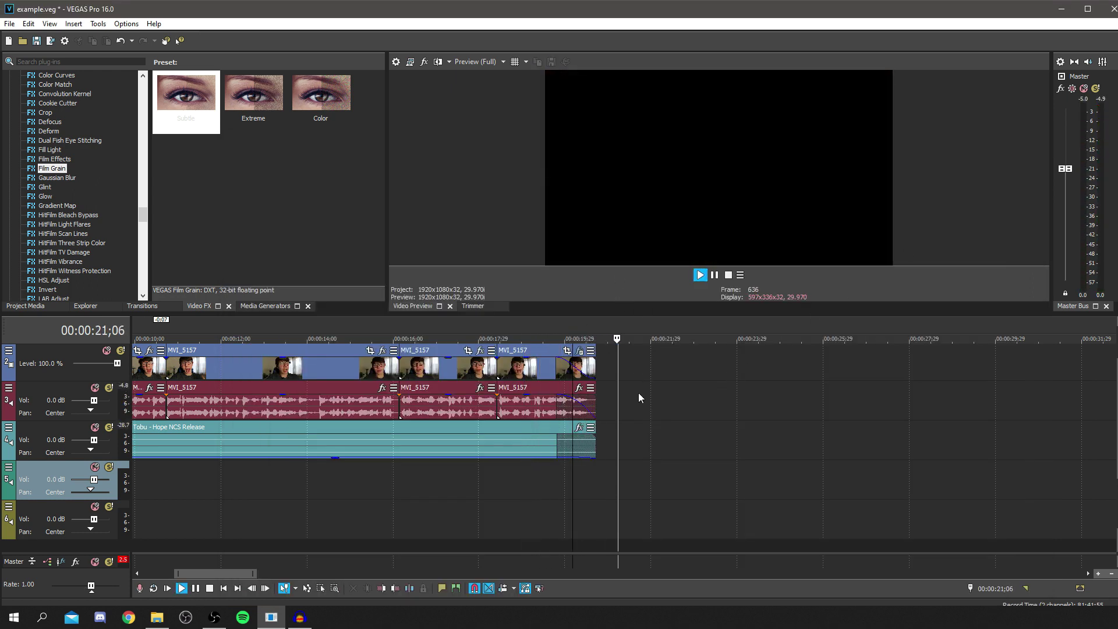
pyautogui.press('space')
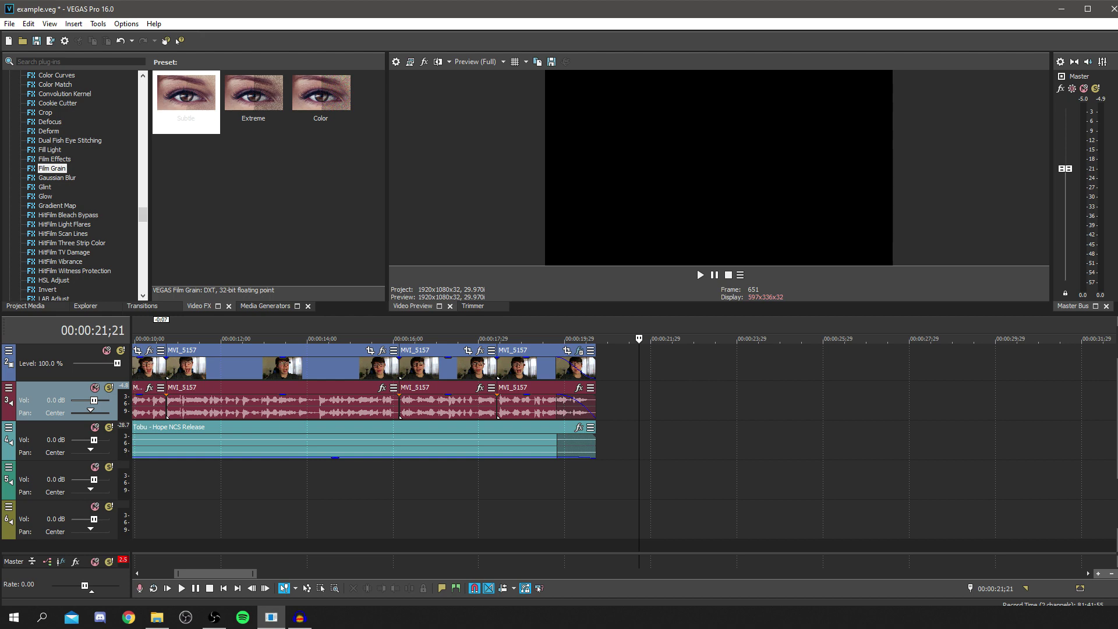
pyautogui.scroll(1, 706, 451)
pyautogui.scroll(-6, 557, 358)
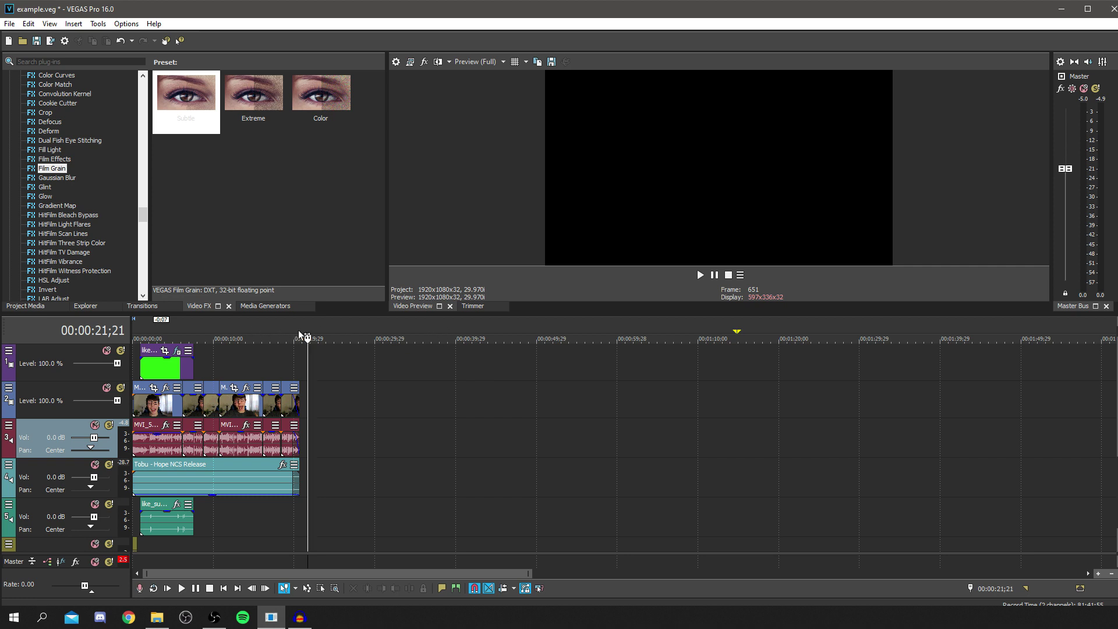
# Step: Set the loop region from 0 to 00:00:21;13, save the project, and open Render As
pyautogui.moveTo(298, 327); pyautogui.dragTo(135, 331)
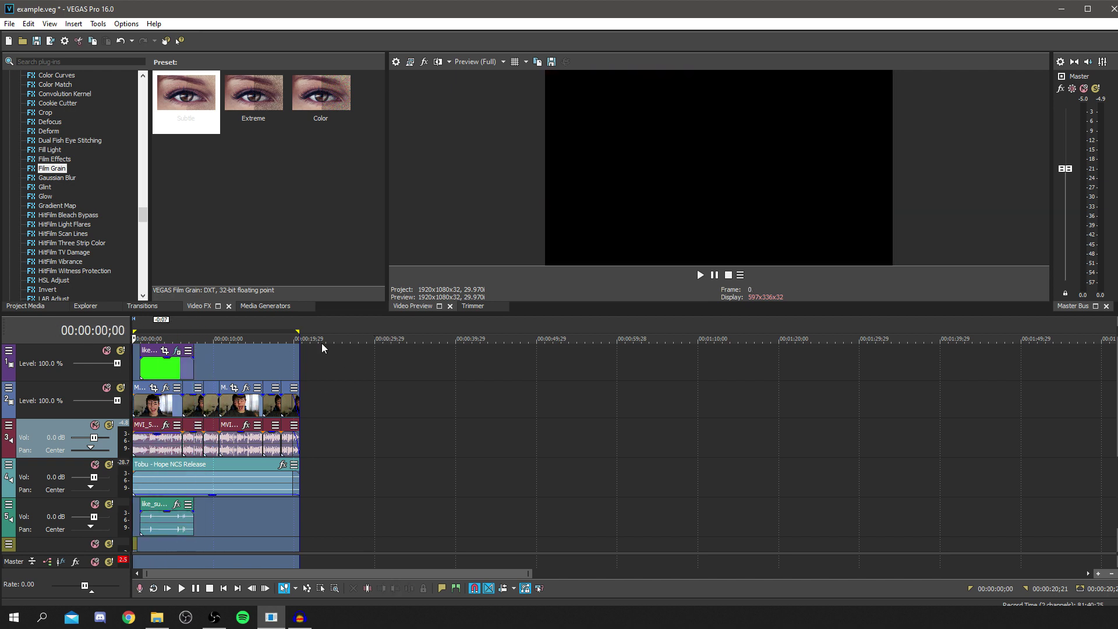
pyautogui.moveTo(294, 328)
pyautogui.mouseDown()
pyautogui.moveTo(435, 330)
pyautogui.moveTo(307, 330)
pyautogui.moveTo(300, 351)
pyautogui.mouseUp()
pyautogui.hotkey('ctrl', 's')
pyautogui.click(10, 24)
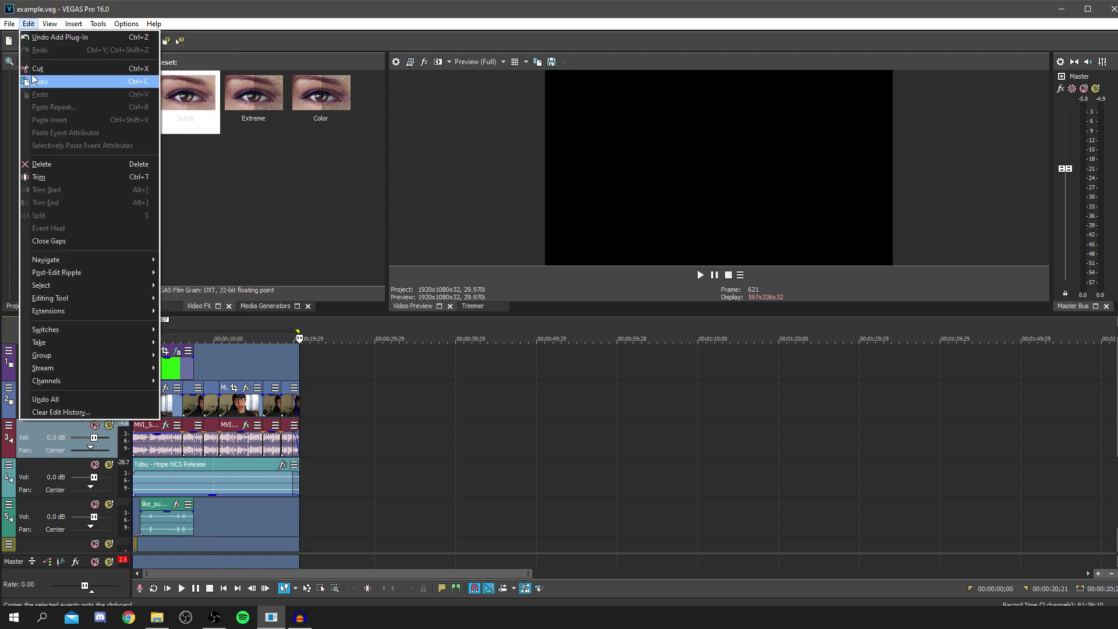
pyautogui.click(31, 113)
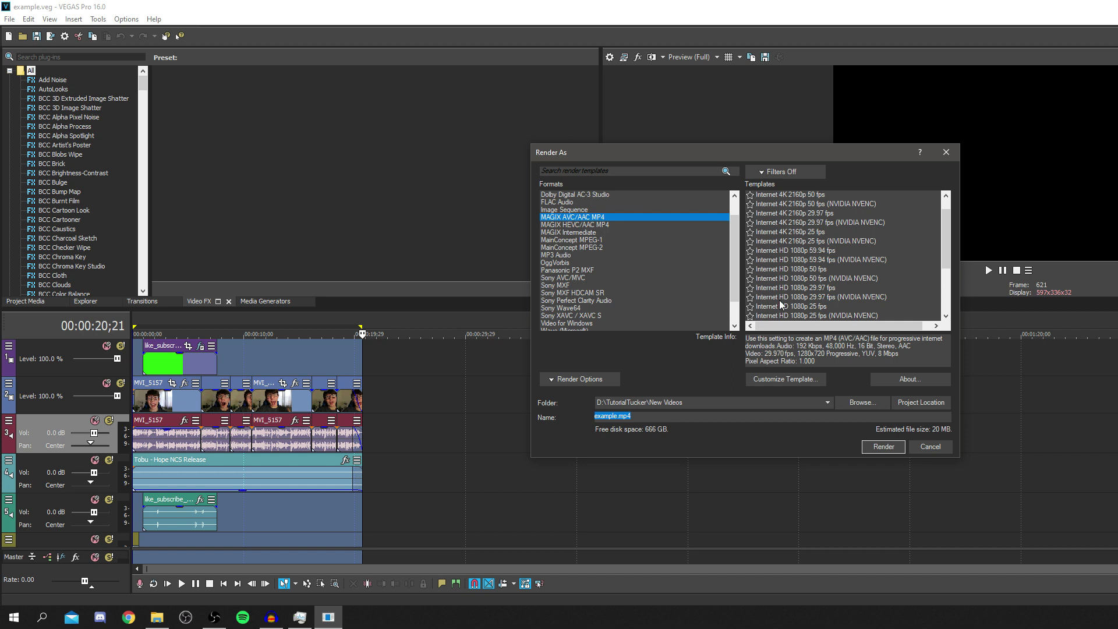
# Step: Render example.mp4 with the MAGIX AVC/AAC Internet HD 1080p 29.97 fps template
pyautogui.click(816, 288)
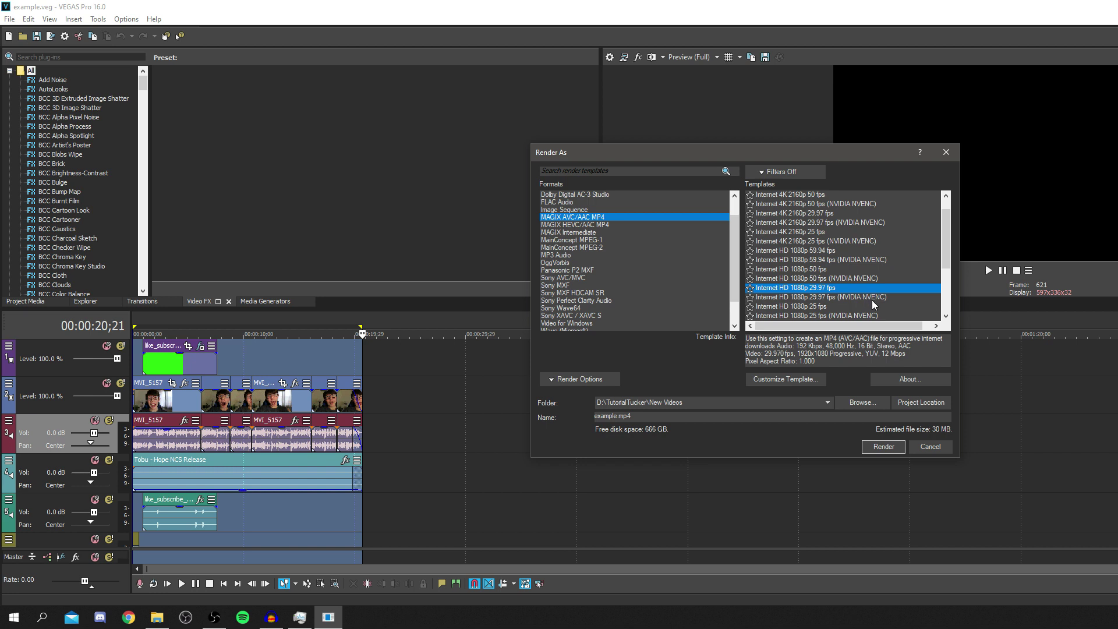
pyautogui.scroll(-1, 812, 297)
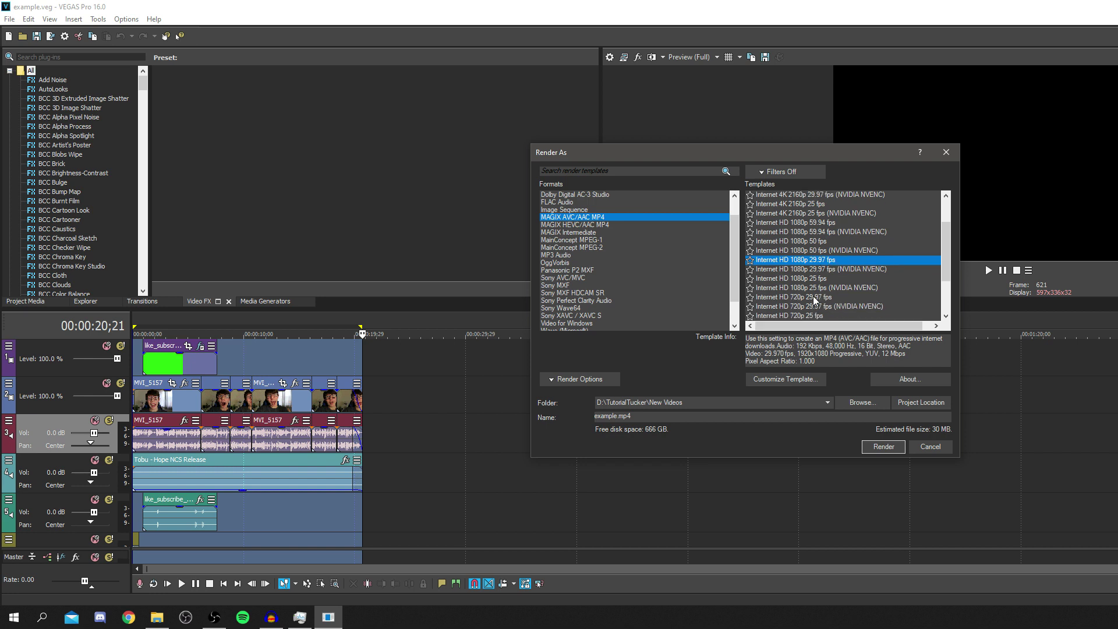
pyautogui.click(829, 298)
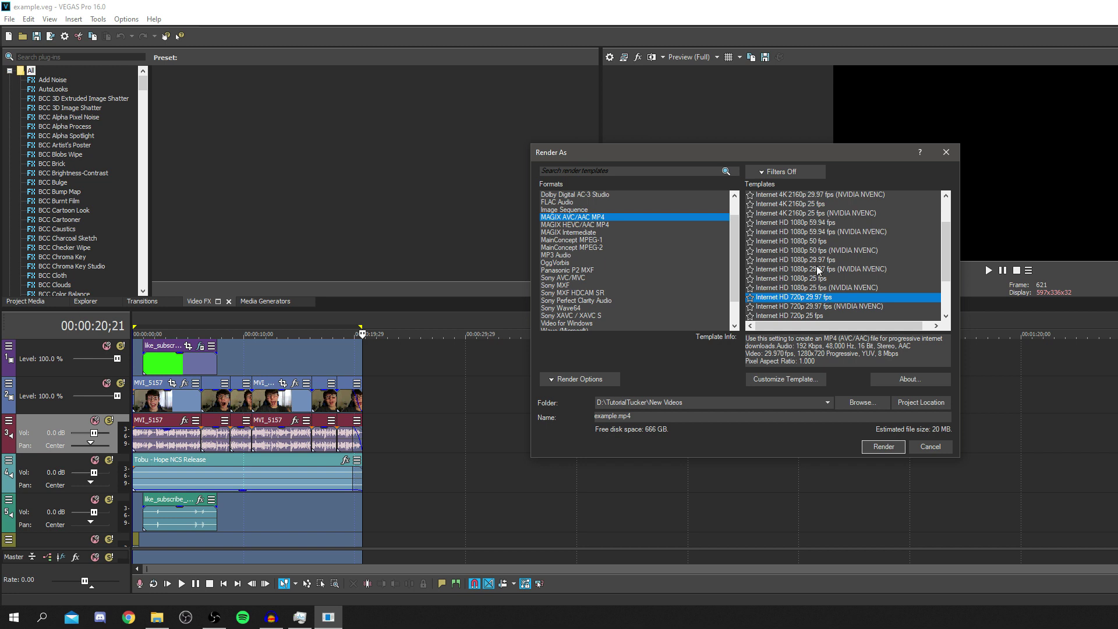
pyautogui.scroll(3, 811, 246)
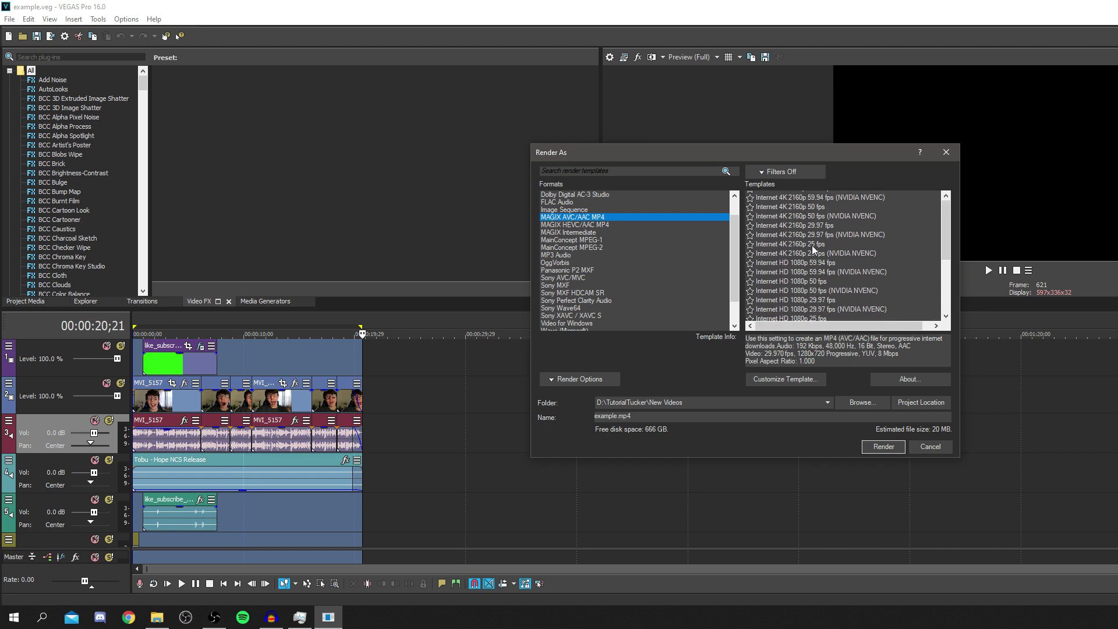
pyautogui.scroll(-4, 811, 246)
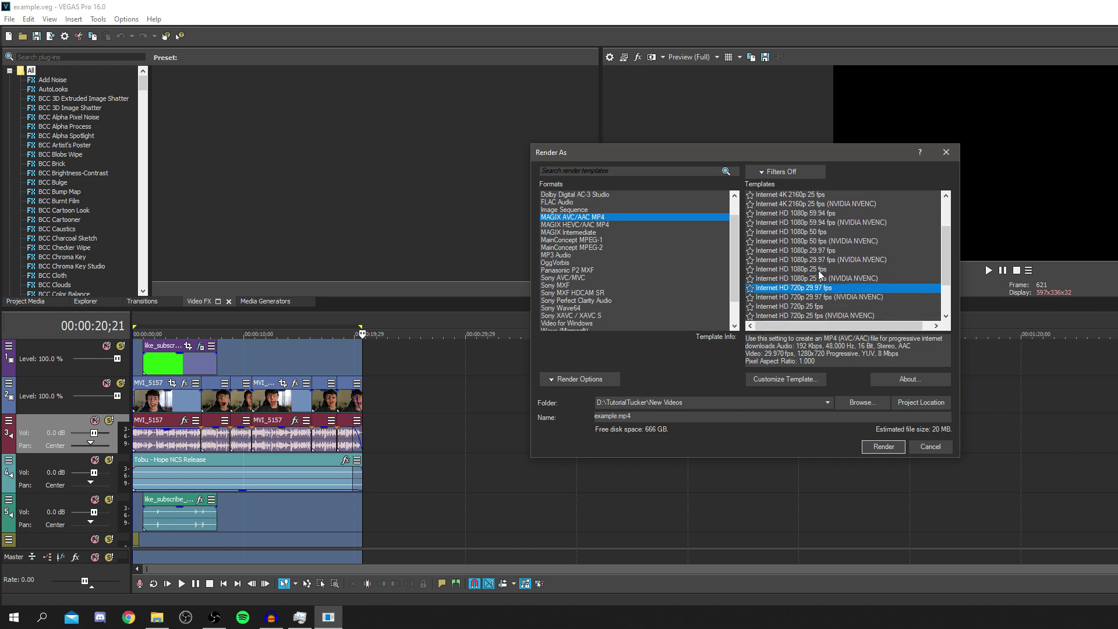
pyautogui.click(811, 251)
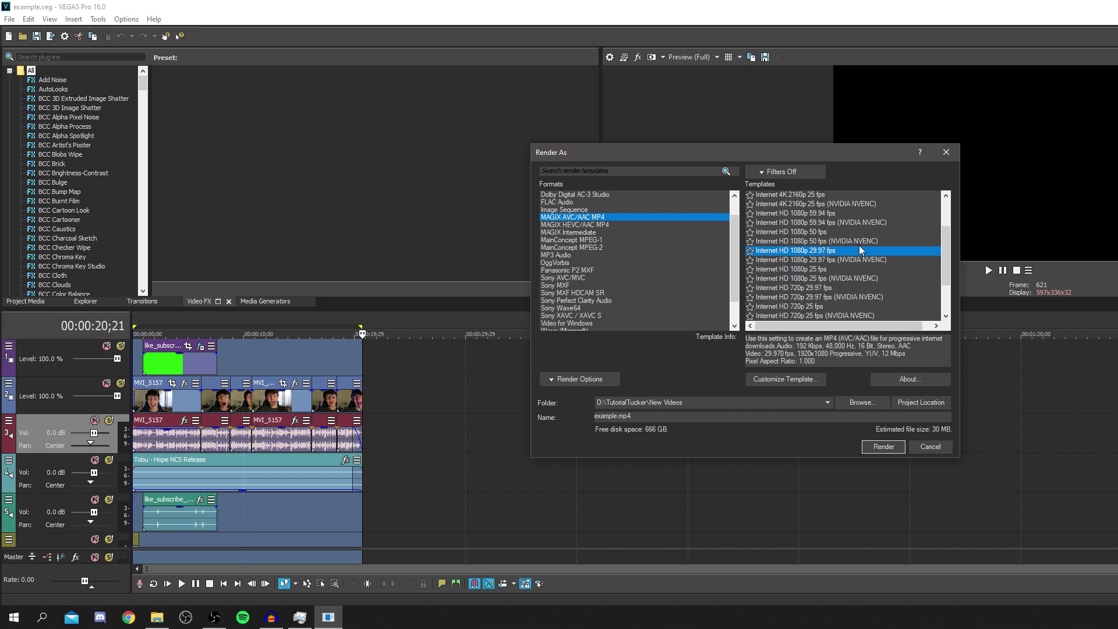
pyautogui.click(883, 447)
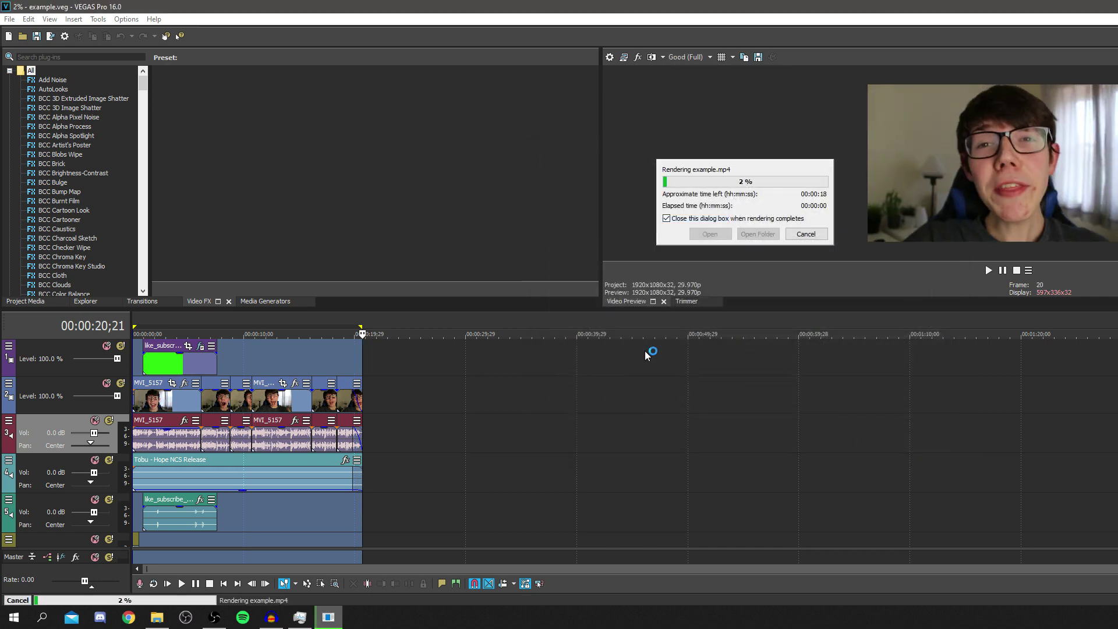